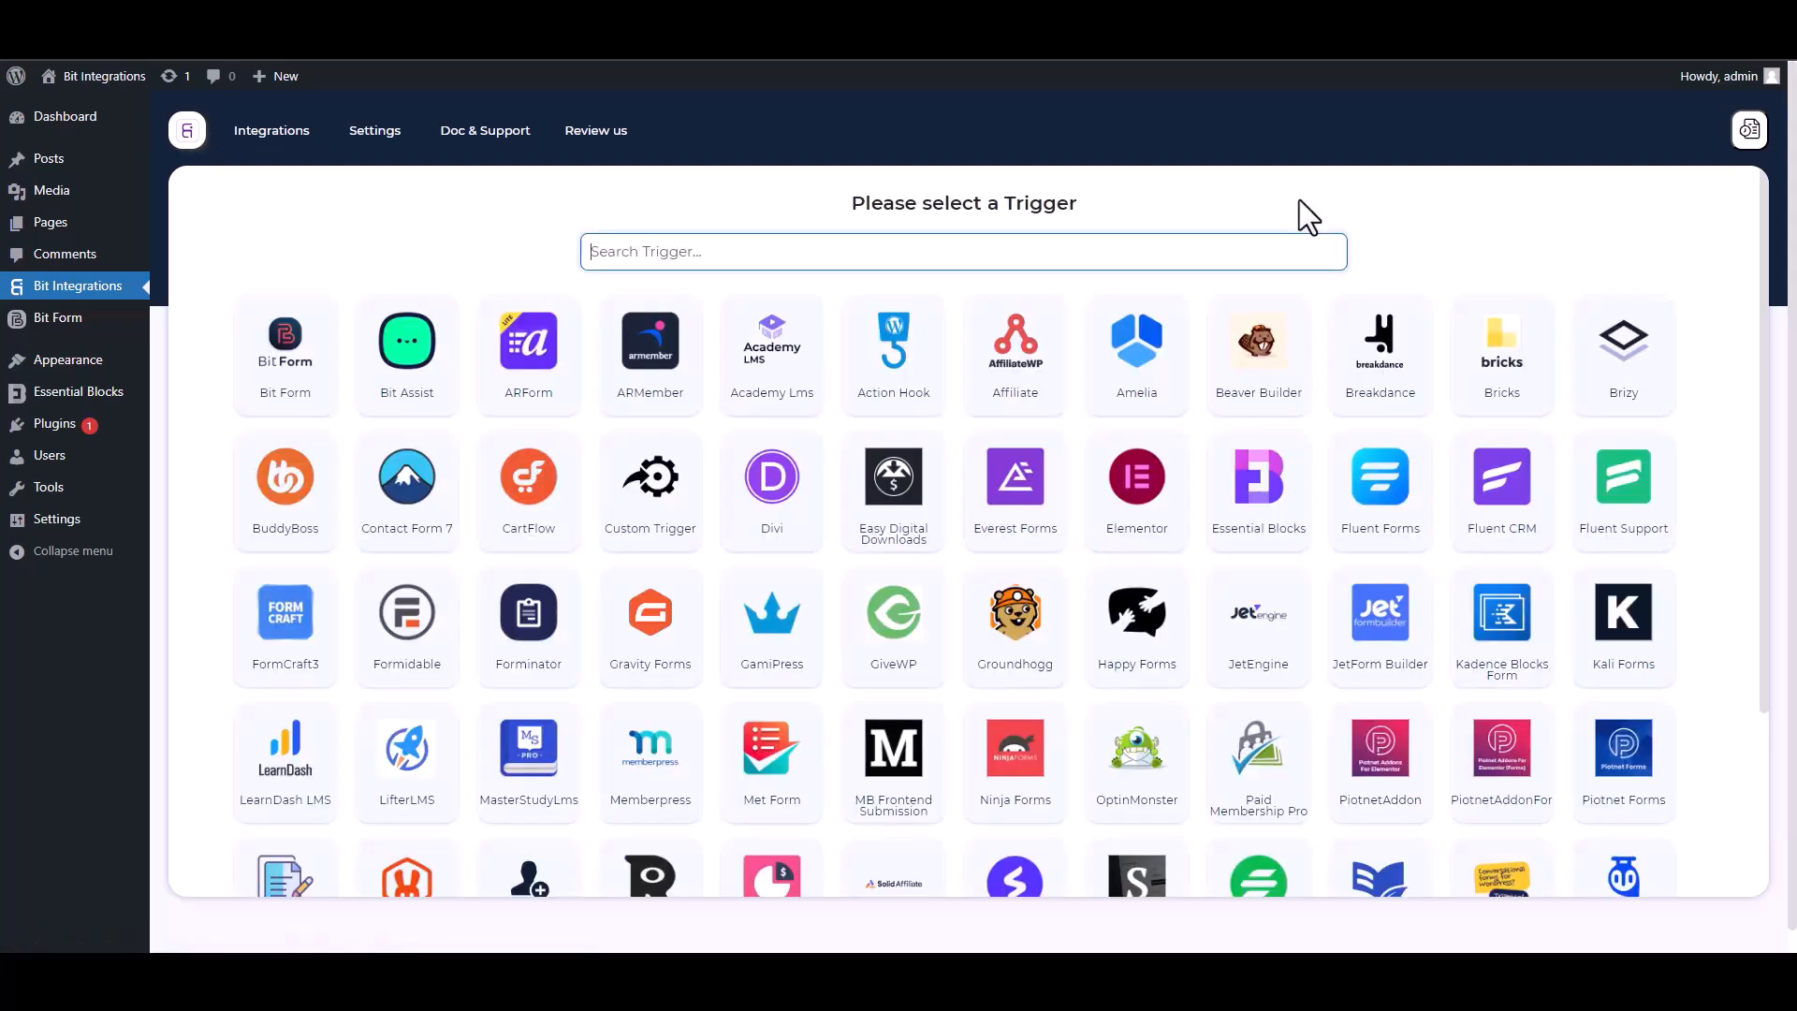
Step: Pick Essential Blocks as the trigger and start fetching a form submission
text(ess)
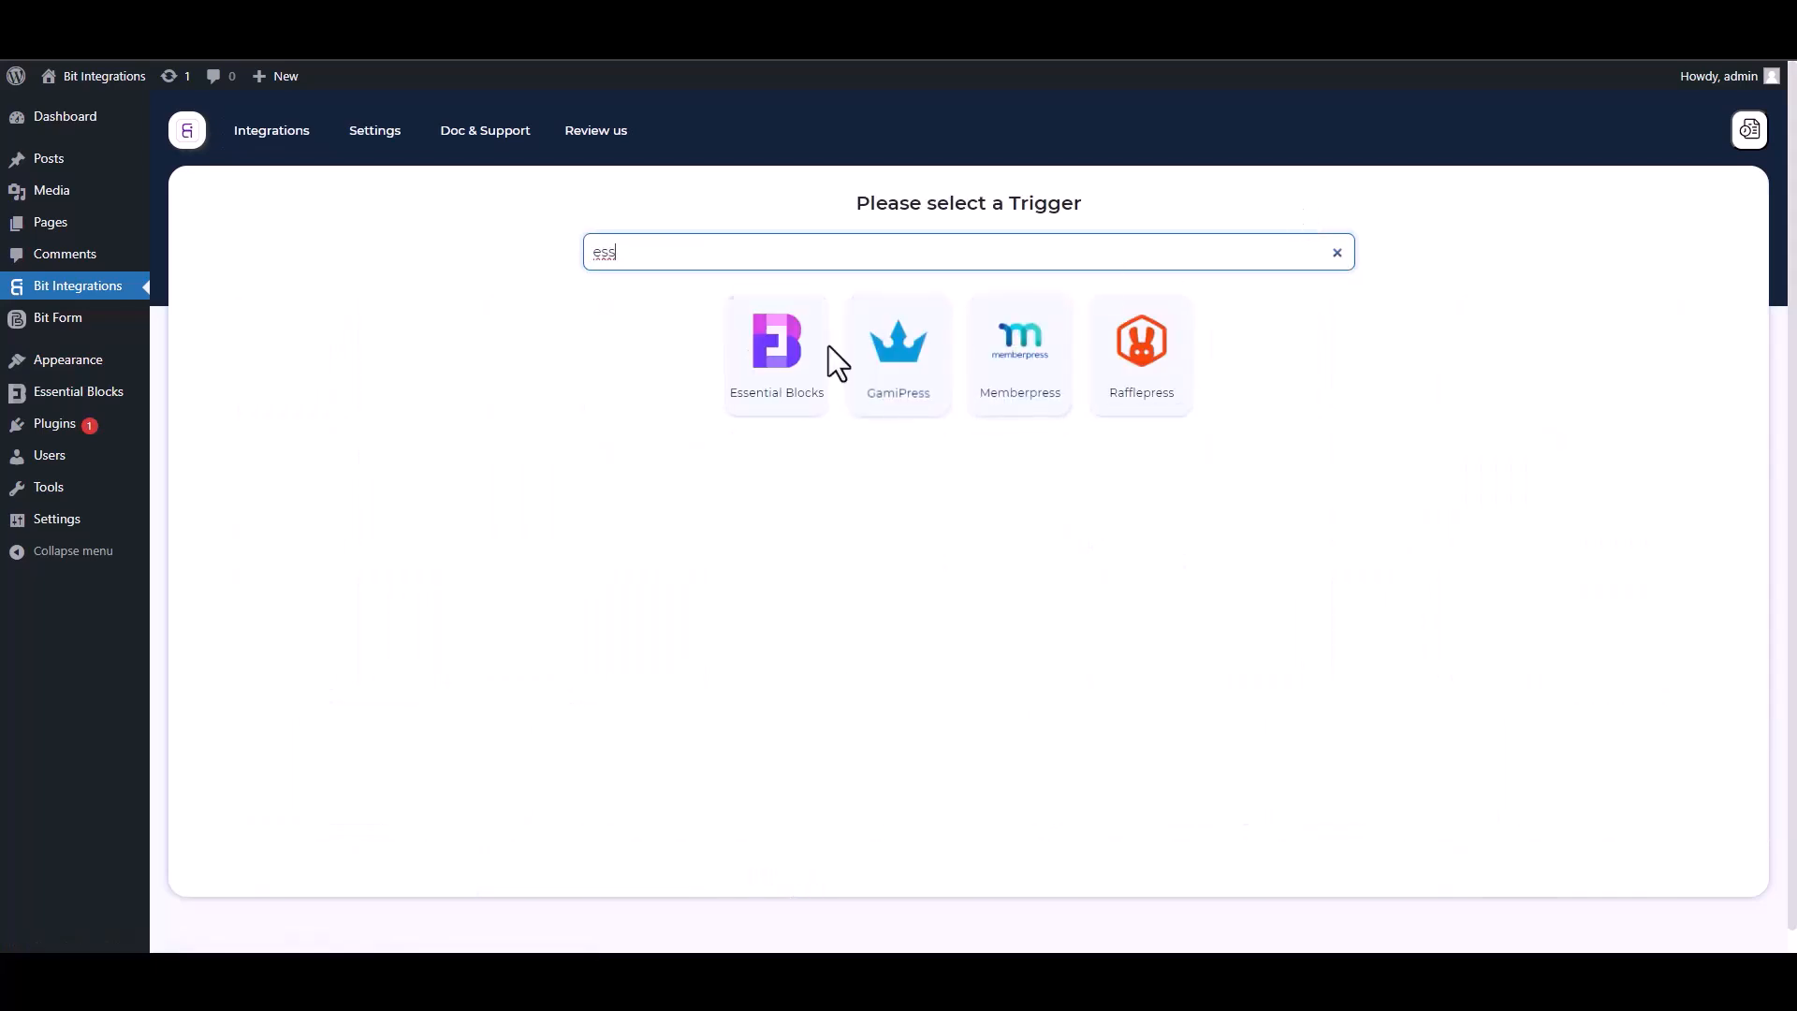
click(771, 414)
click(968, 426)
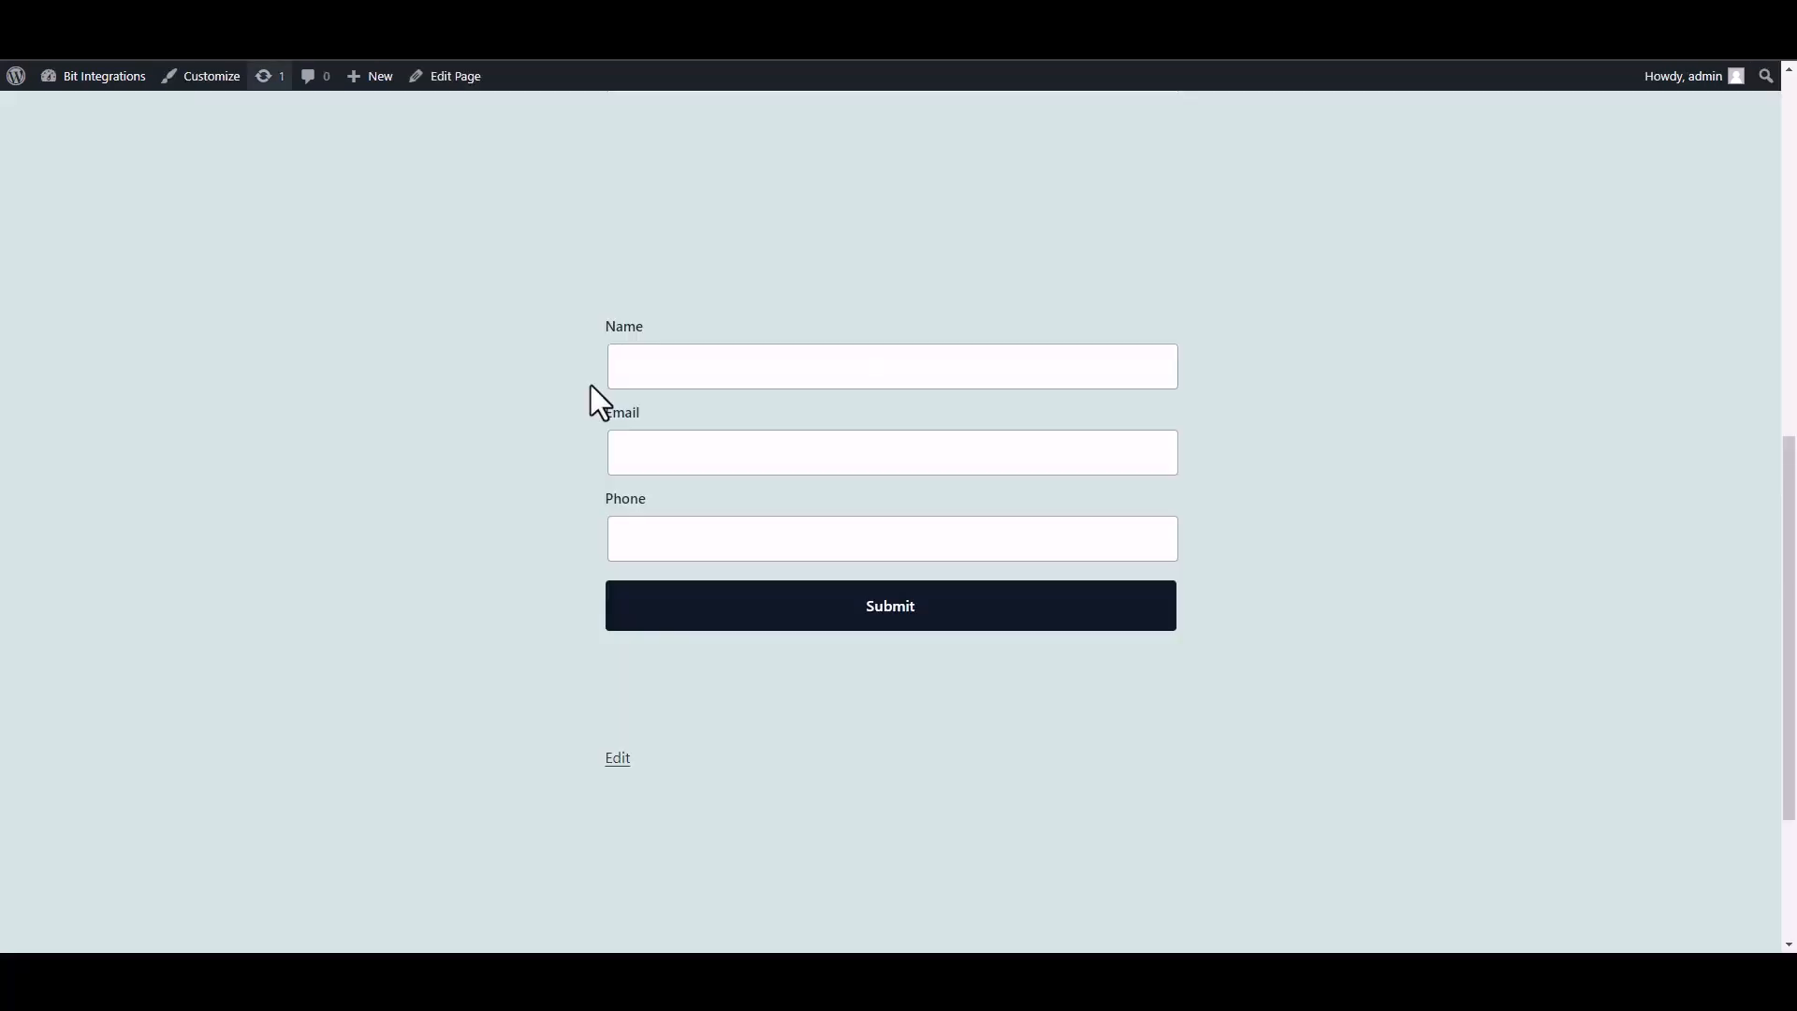
Step: Submit the form with Name 'test', a sample e-mail and a sample phone number
click(767, 382)
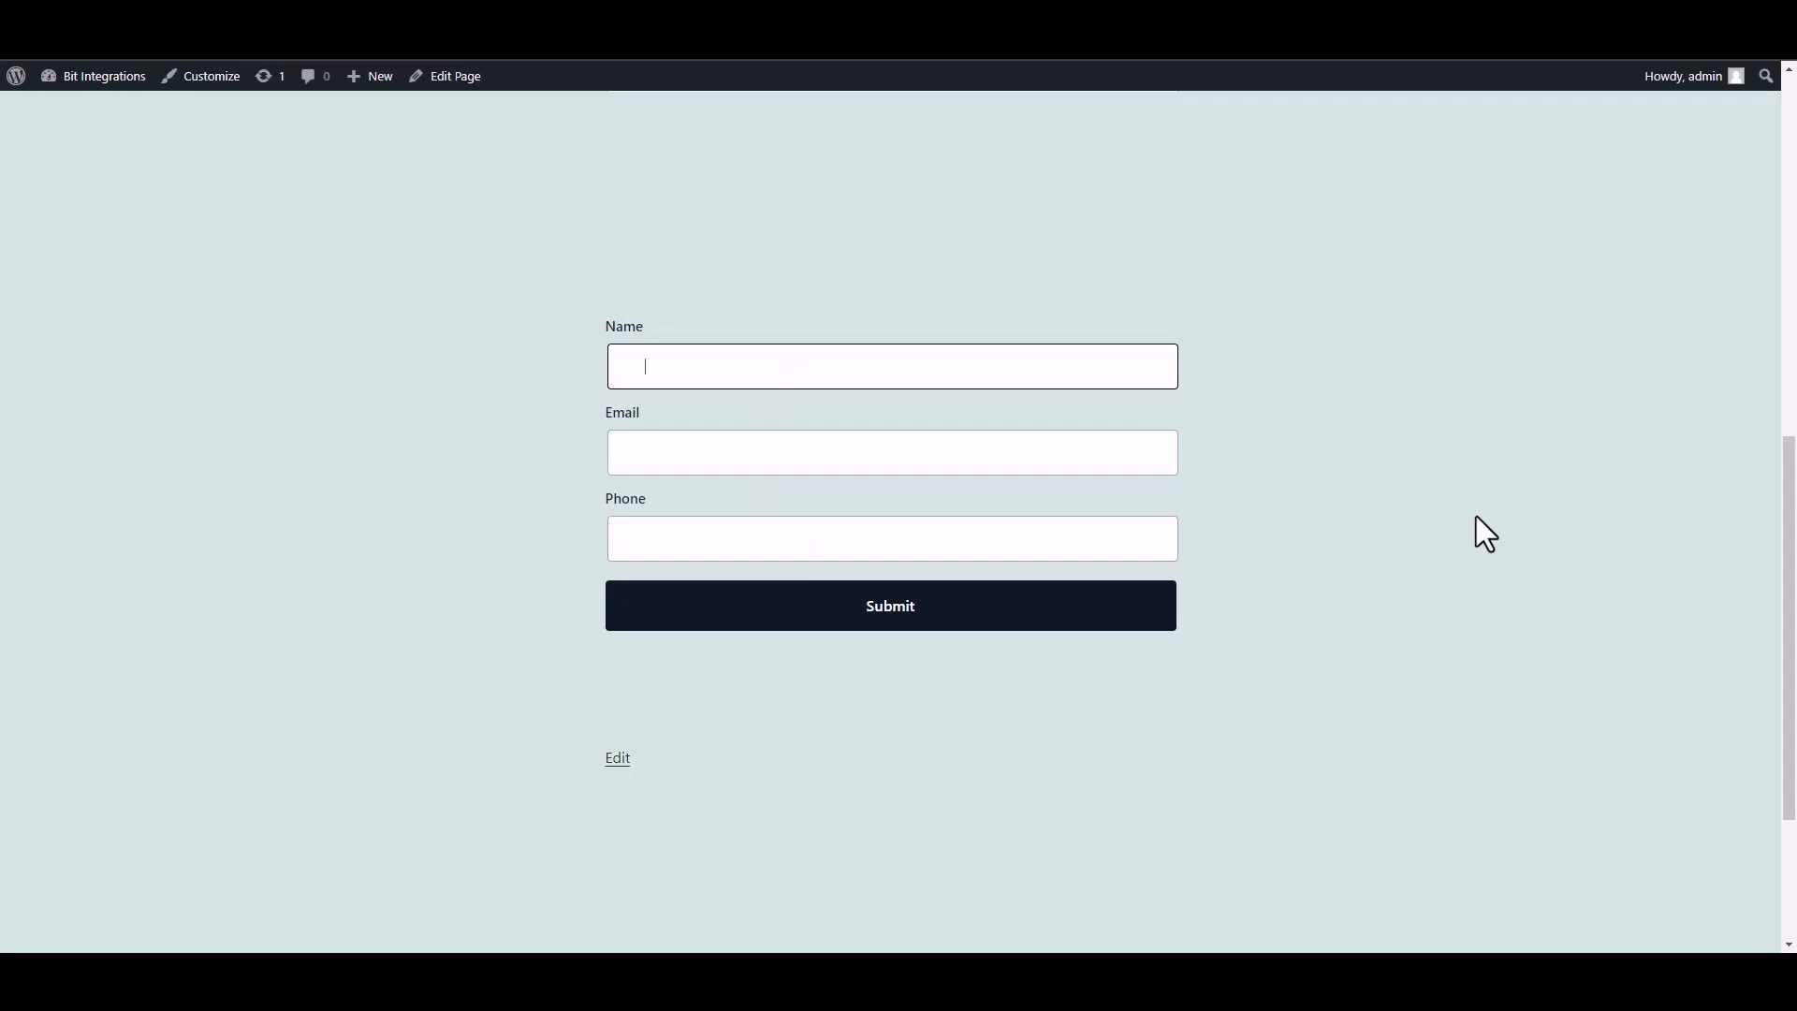
text(test)
click(1075, 457)
text(test@gmail.com)
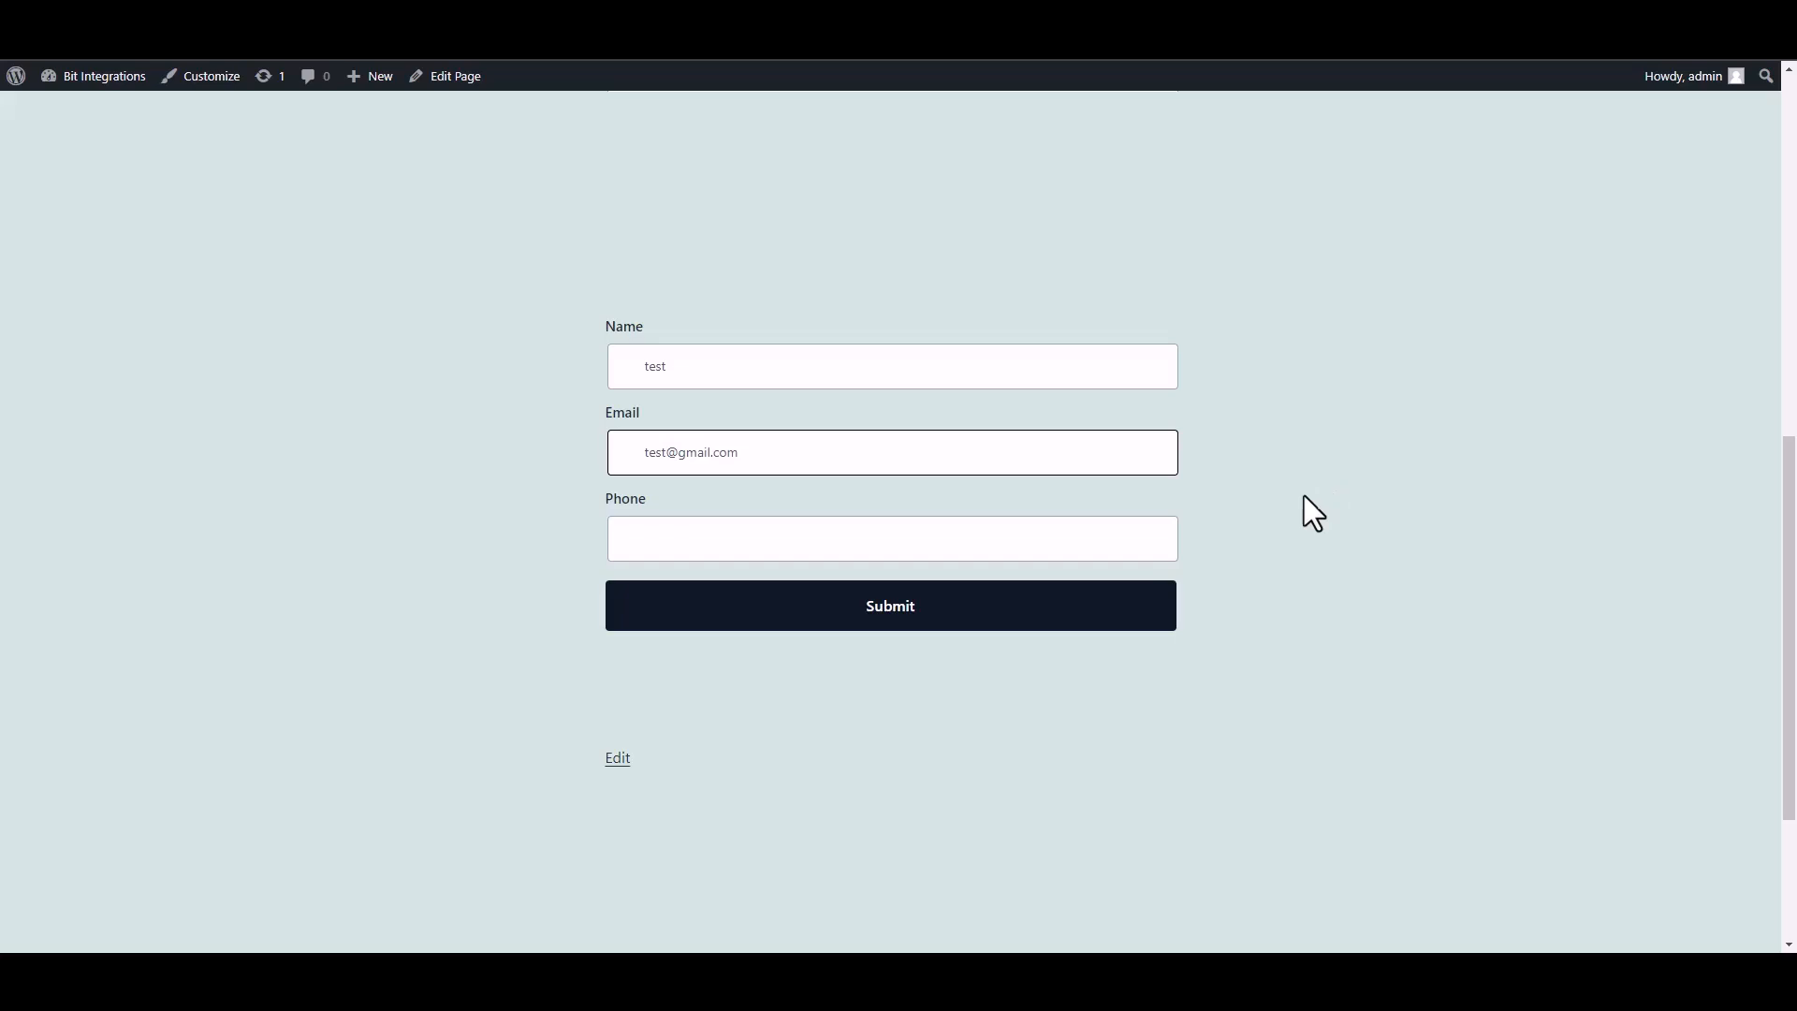
click(1083, 548)
text(58566255)
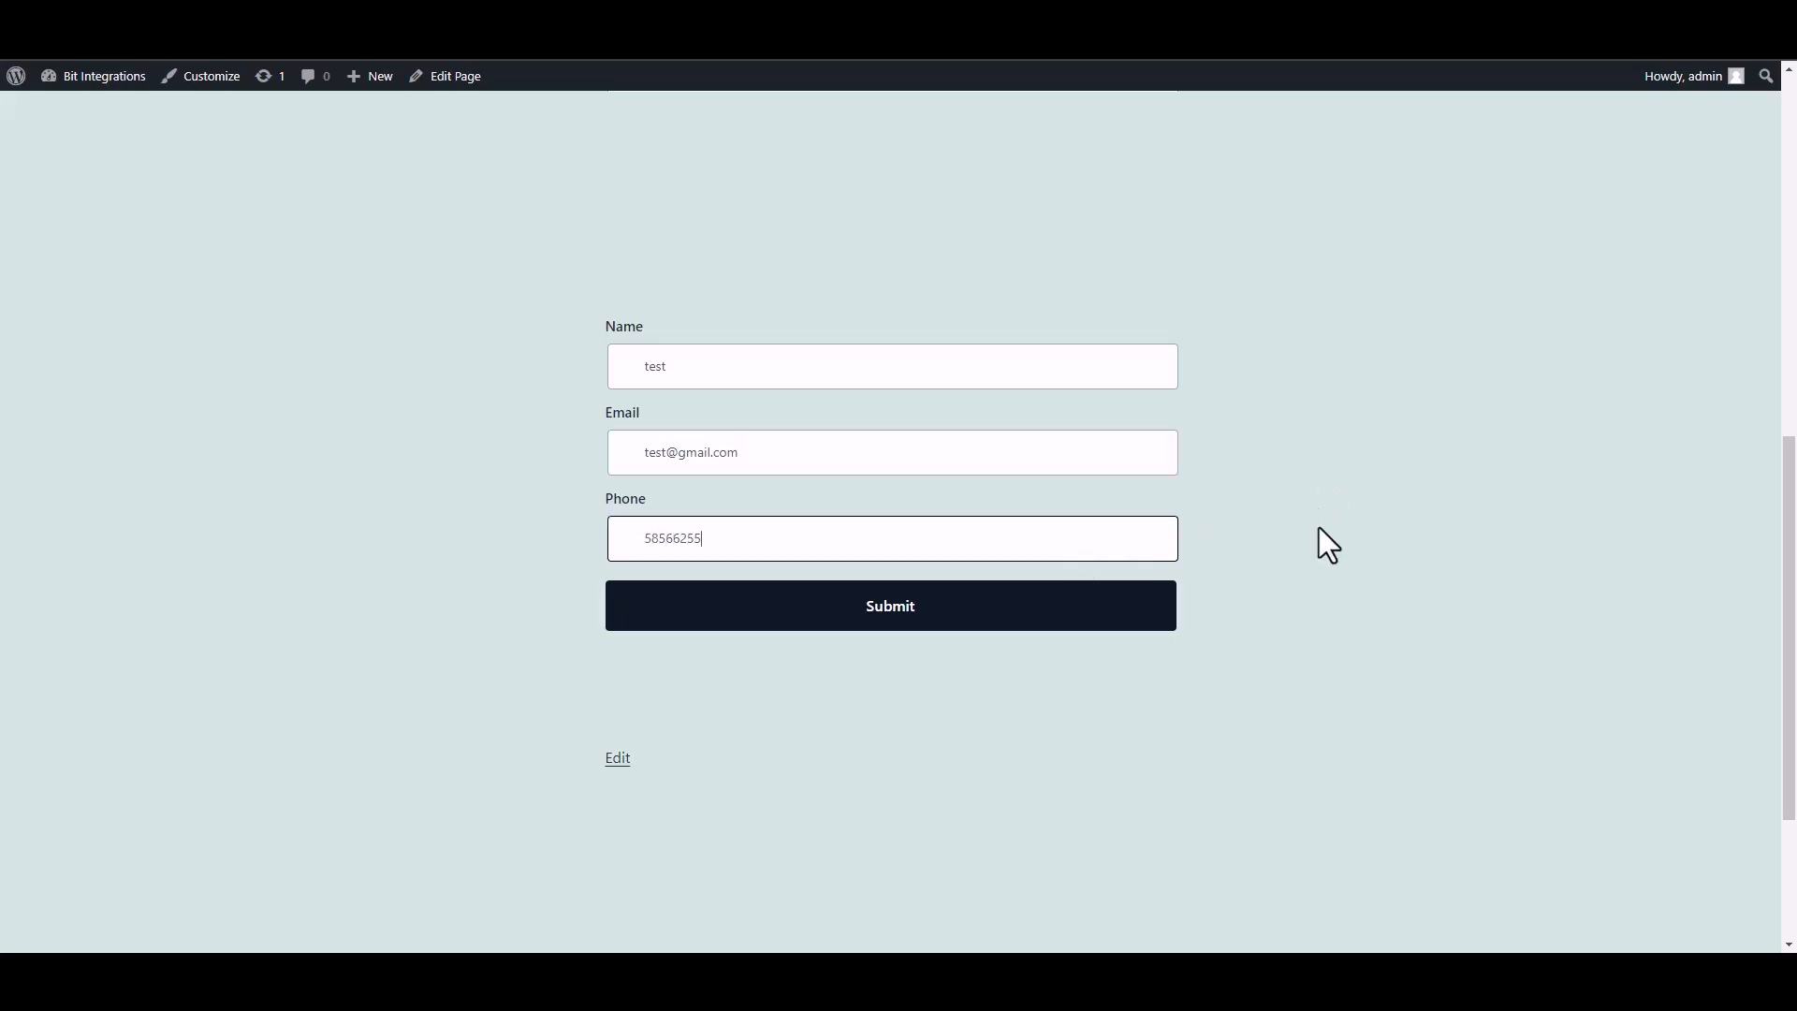
click(1153, 620)
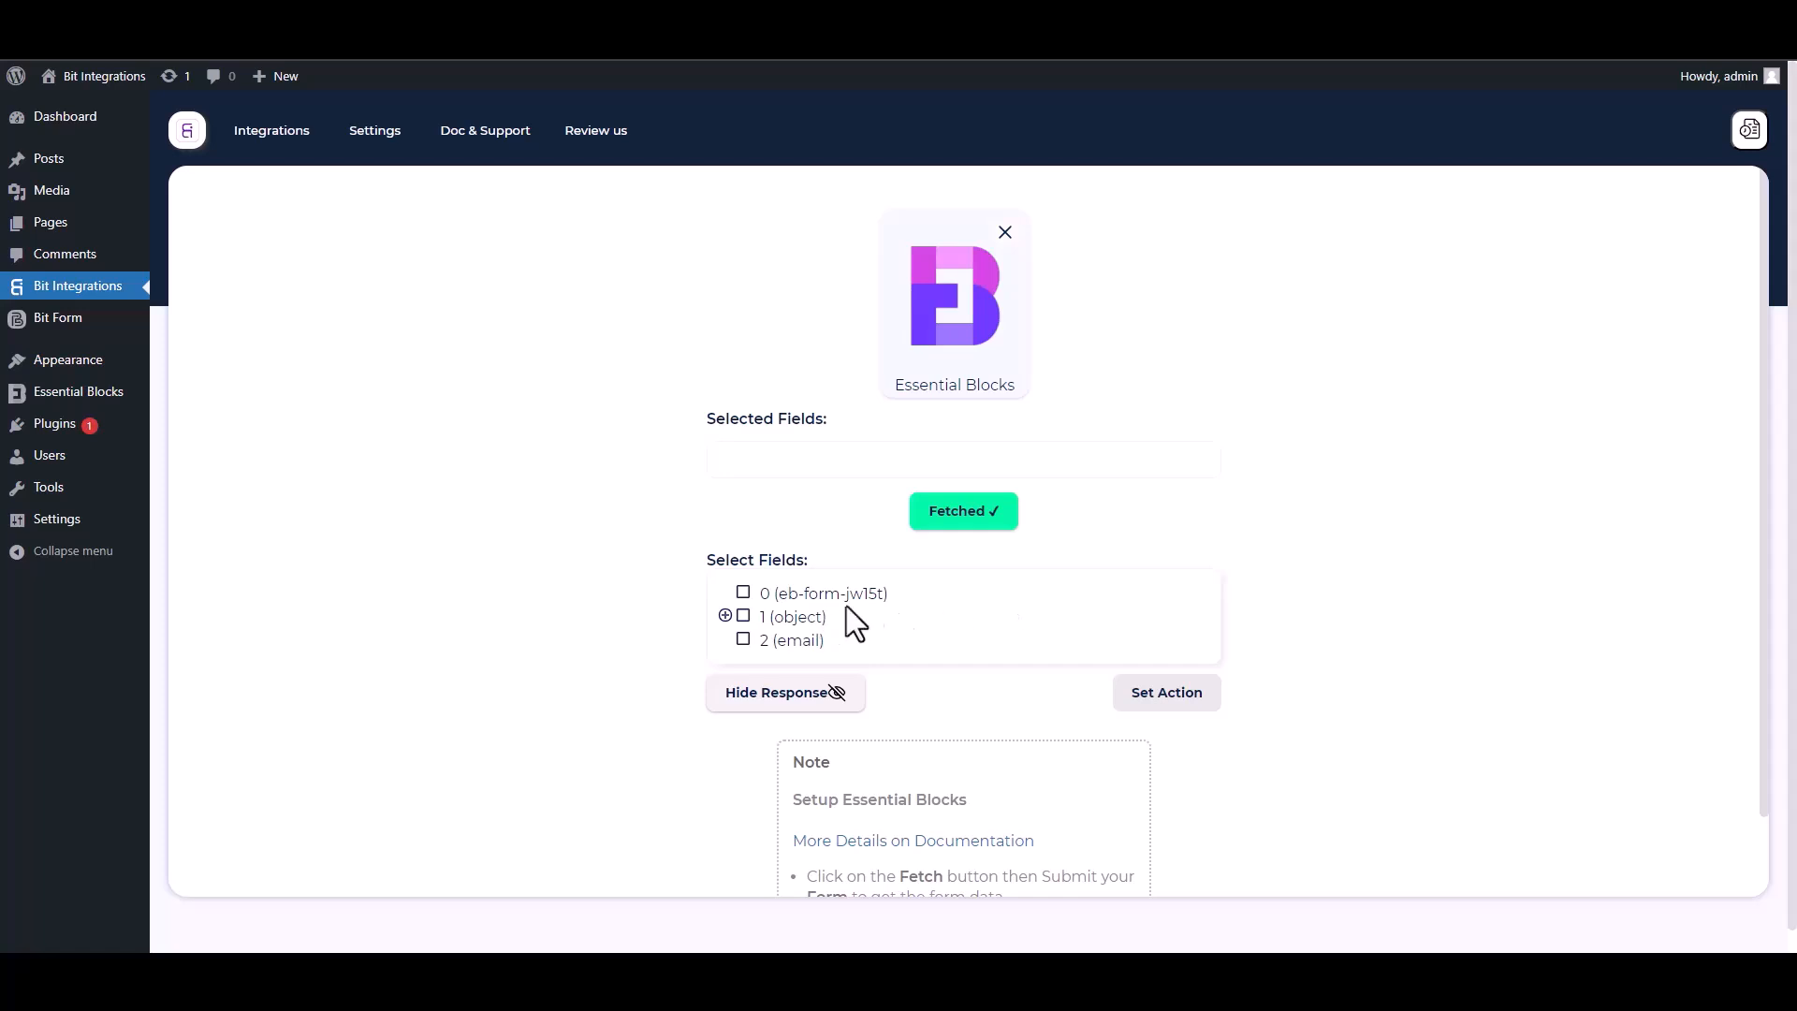
Step: Select fetched fields 0, 1.Name, 1.Email and 1.Phone
drag(908, 602, 752, 596)
click(744, 594)
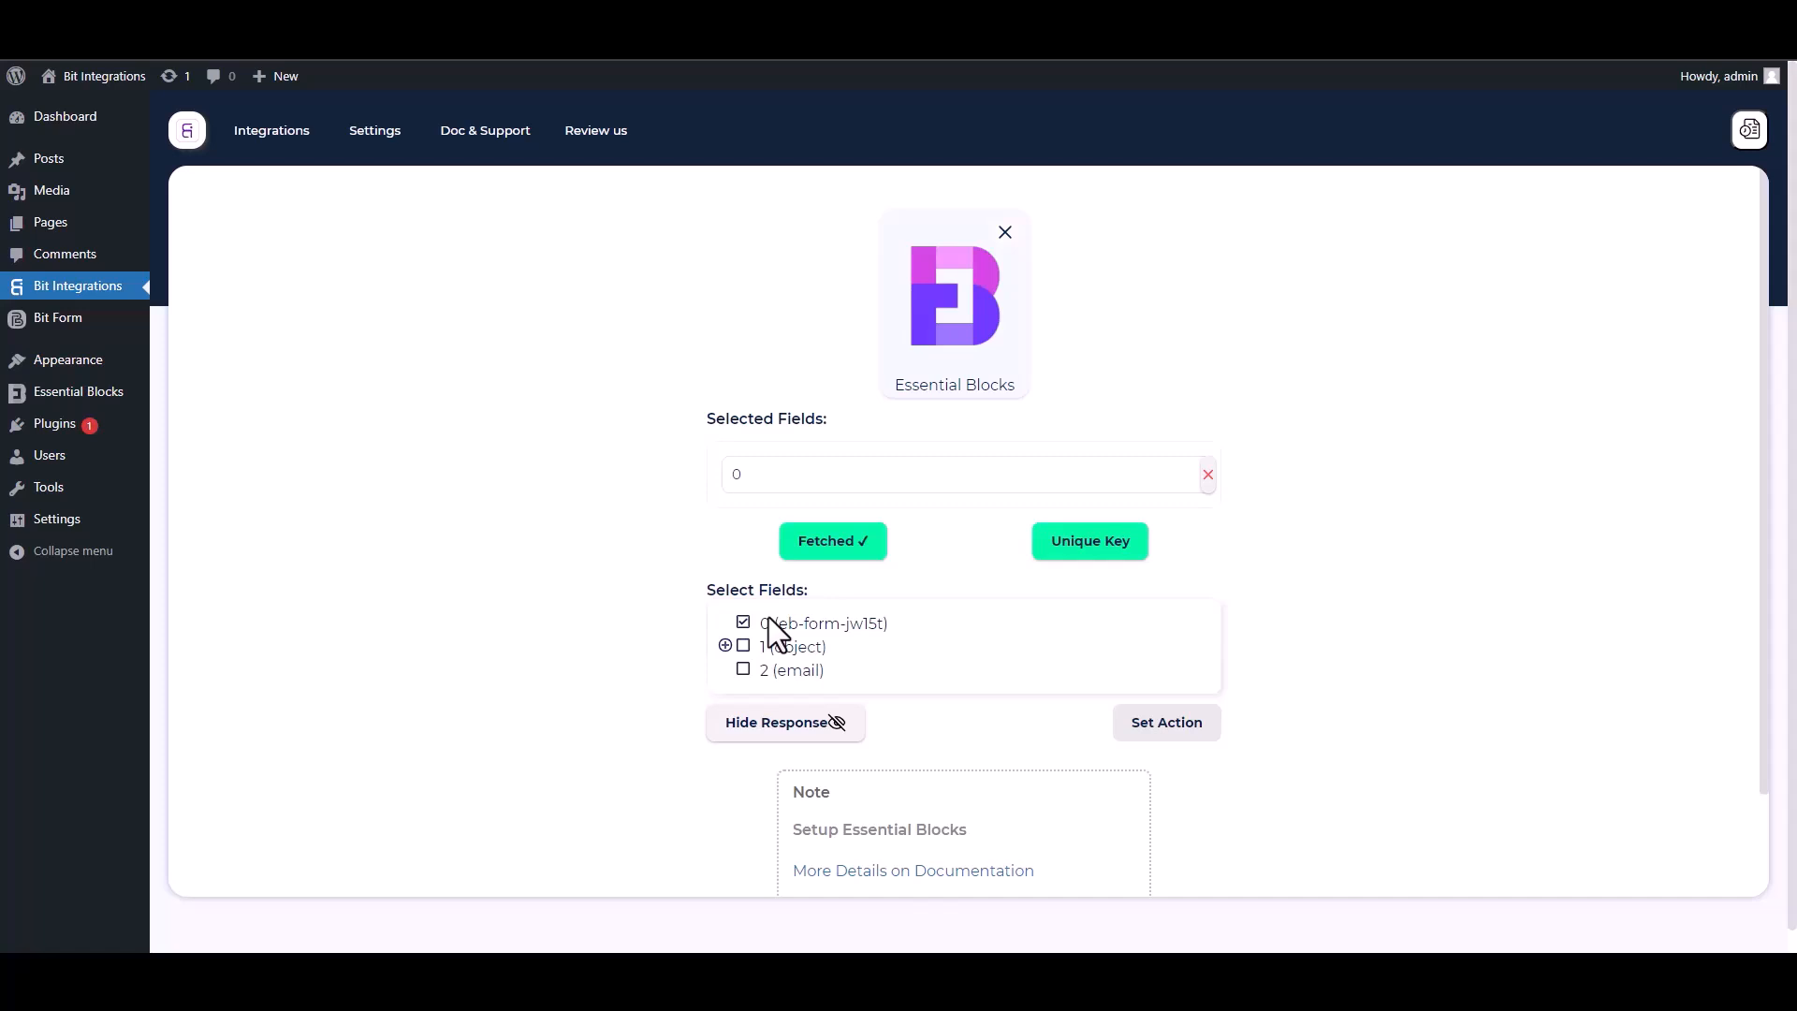
click(725, 646)
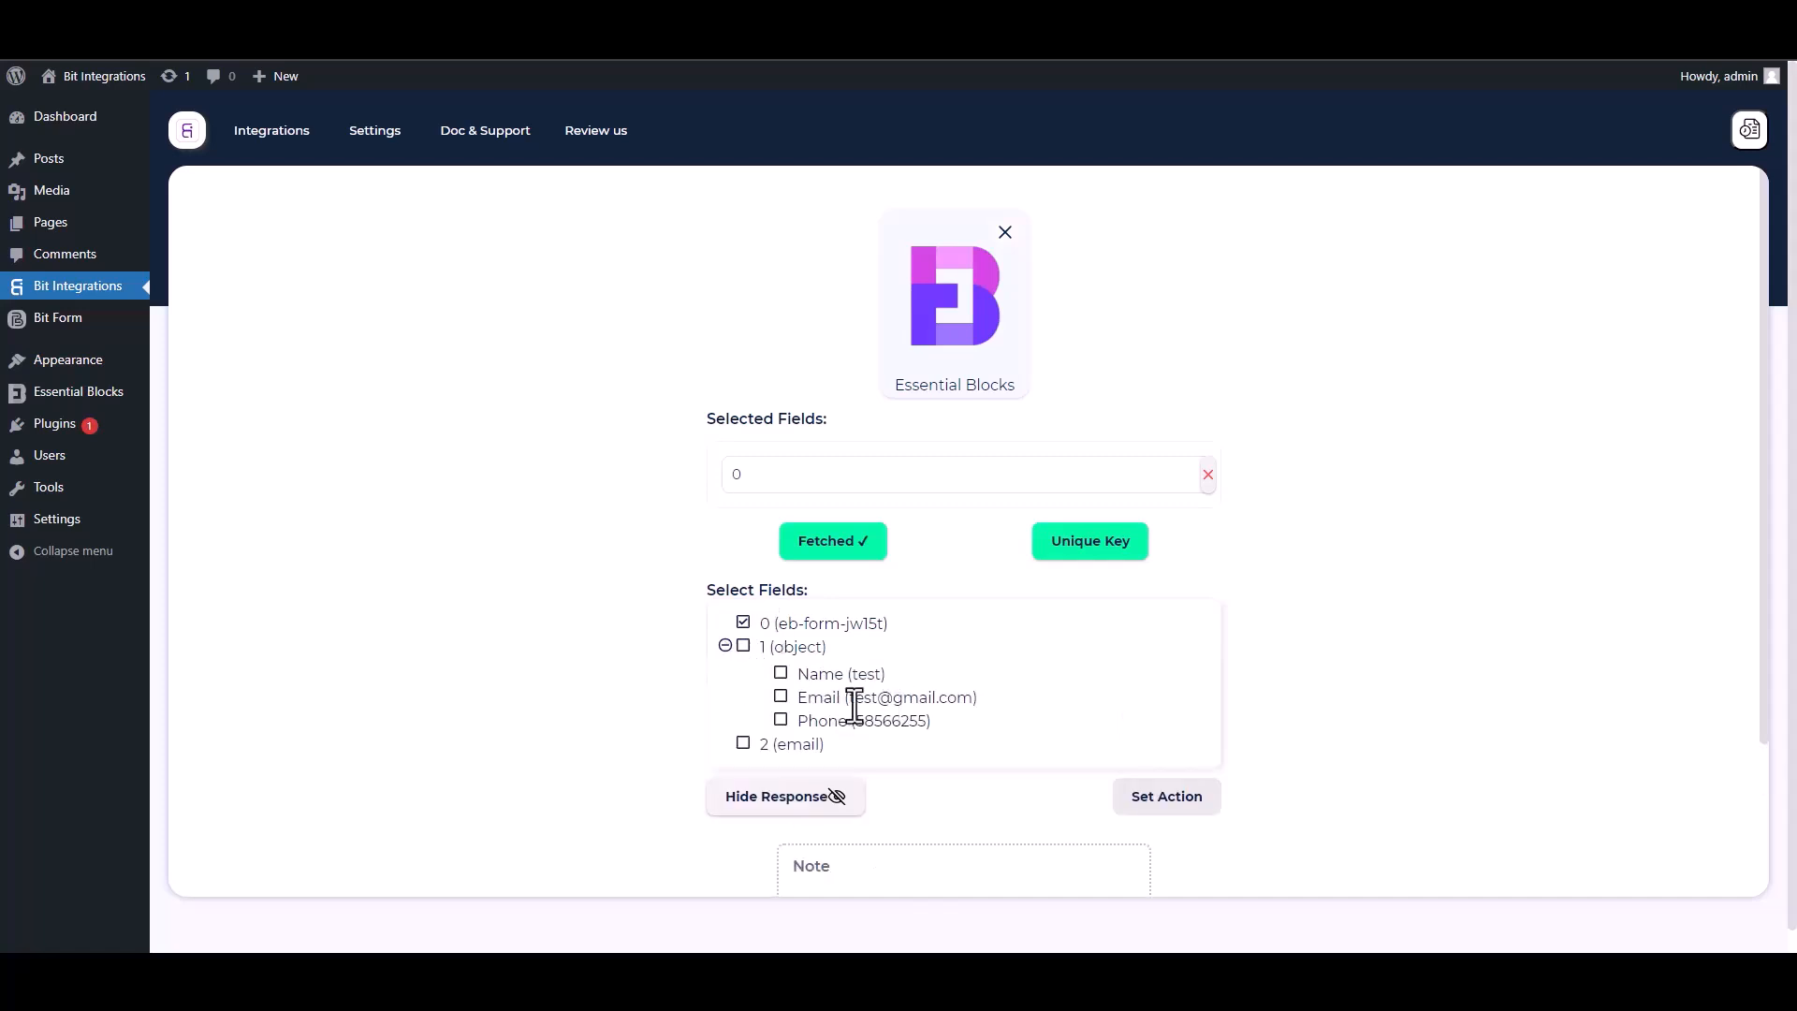
click(782, 676)
click(783, 744)
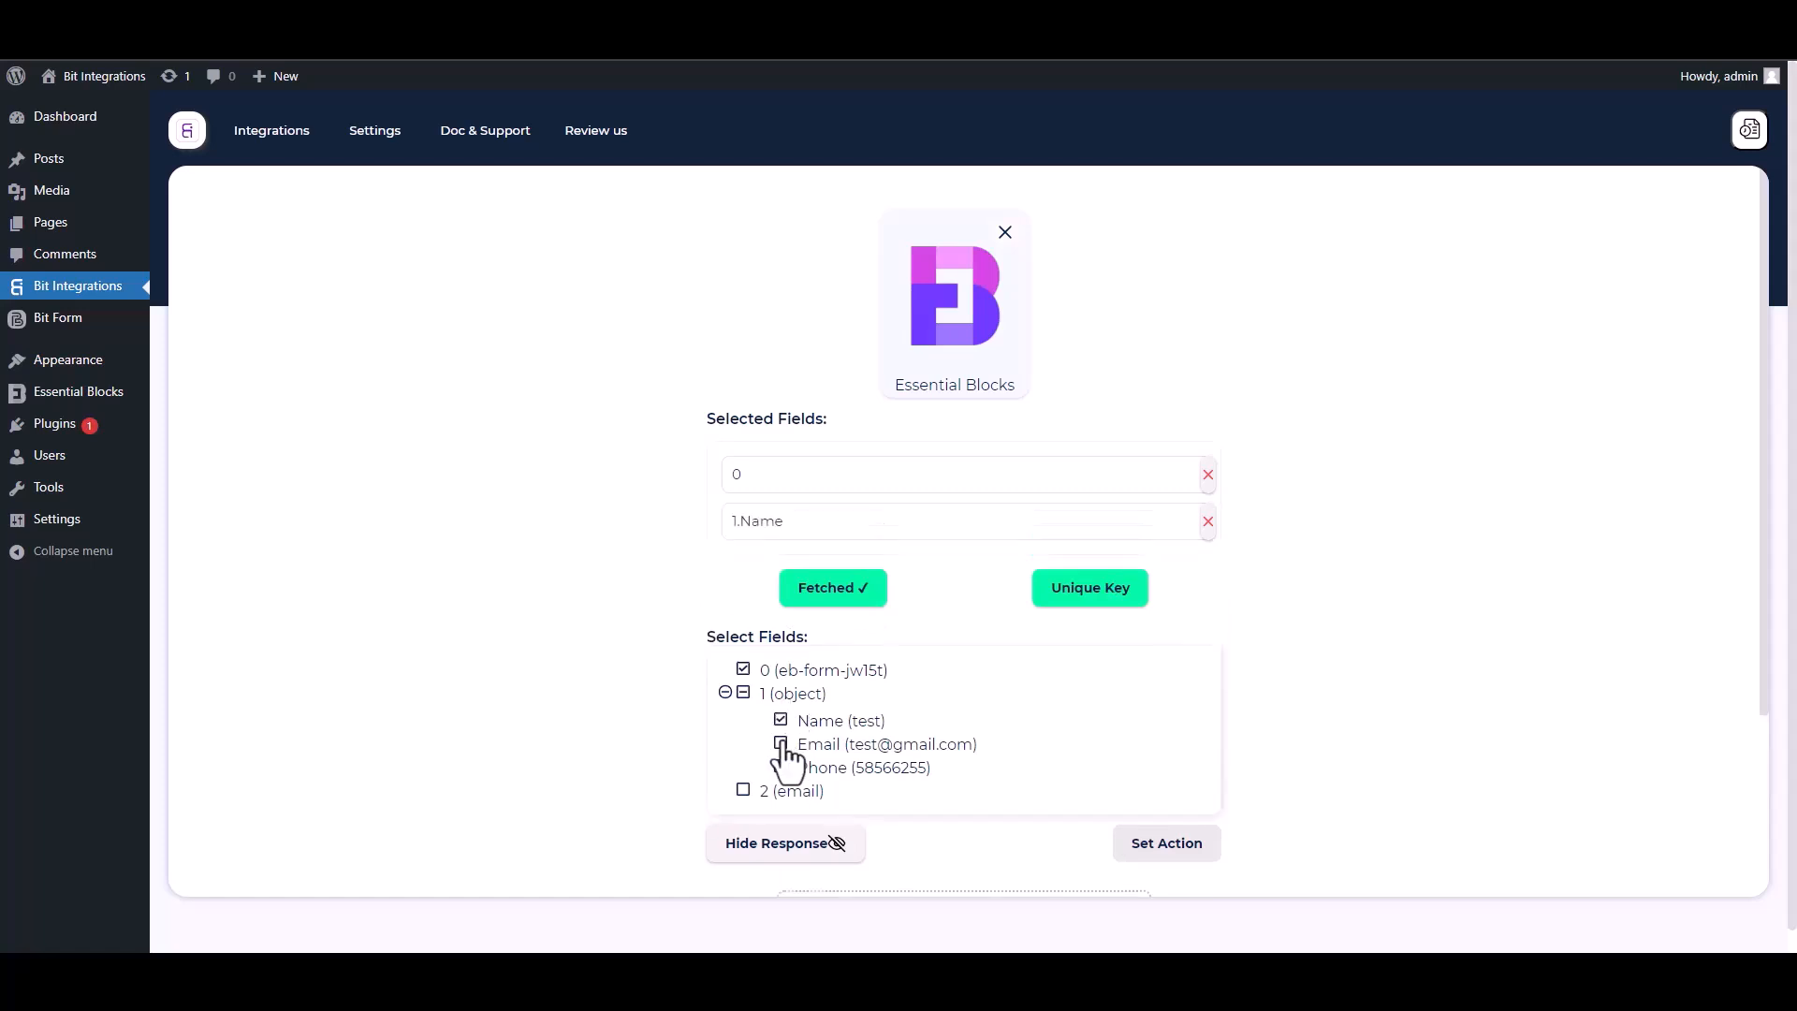
click(781, 814)
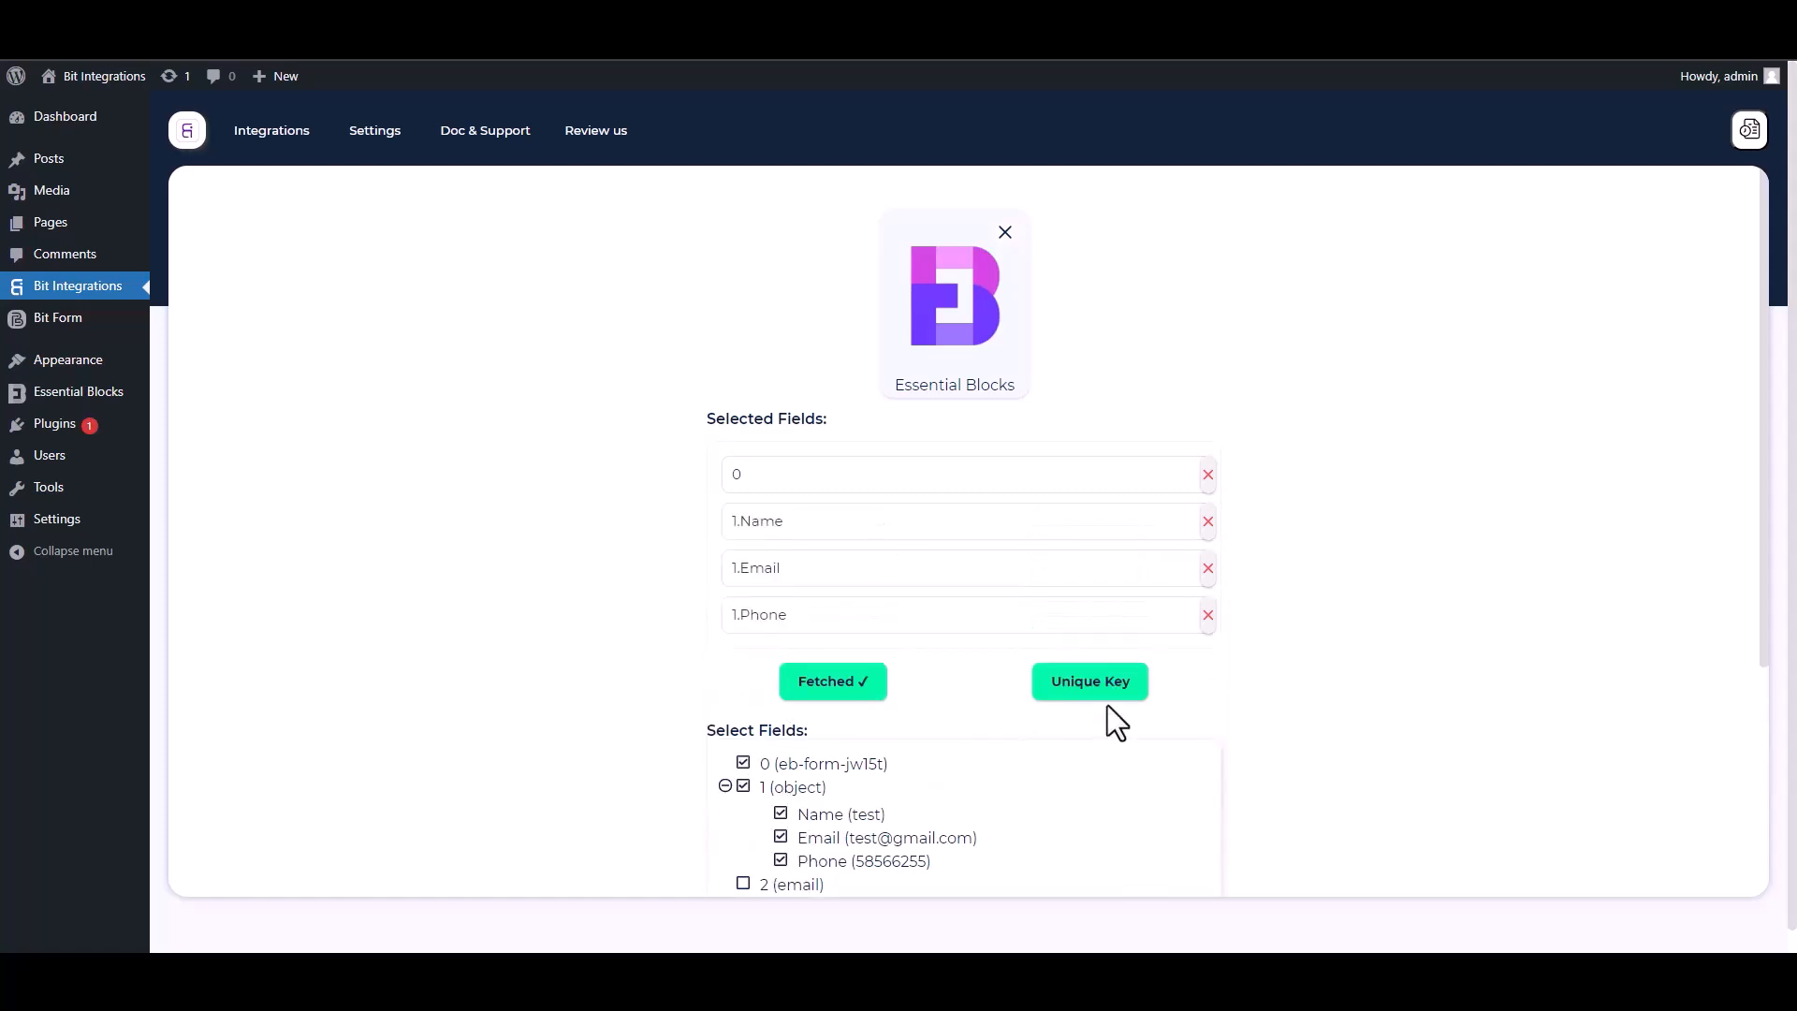
Step: Make field 0 the unique primary key and continue to actions
drag(1763, 604, 1766, 731)
click(1095, 519)
click(887, 513)
click(756, 560)
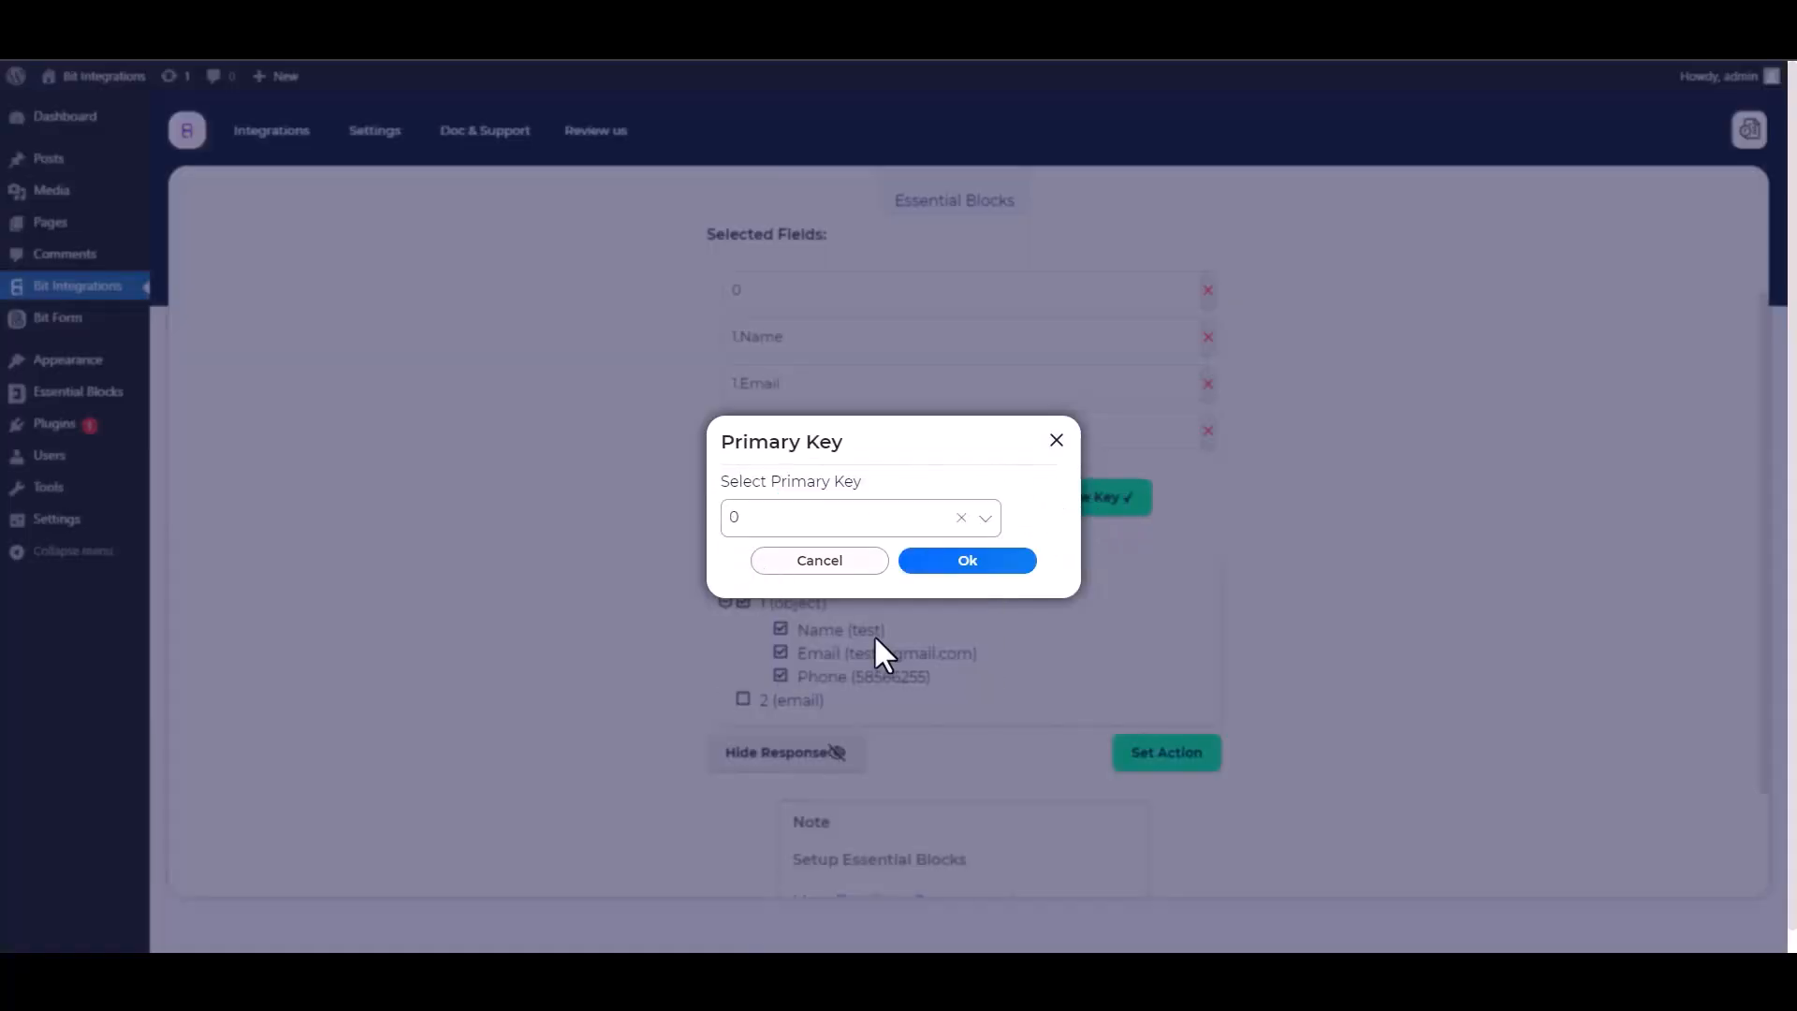
click(960, 561)
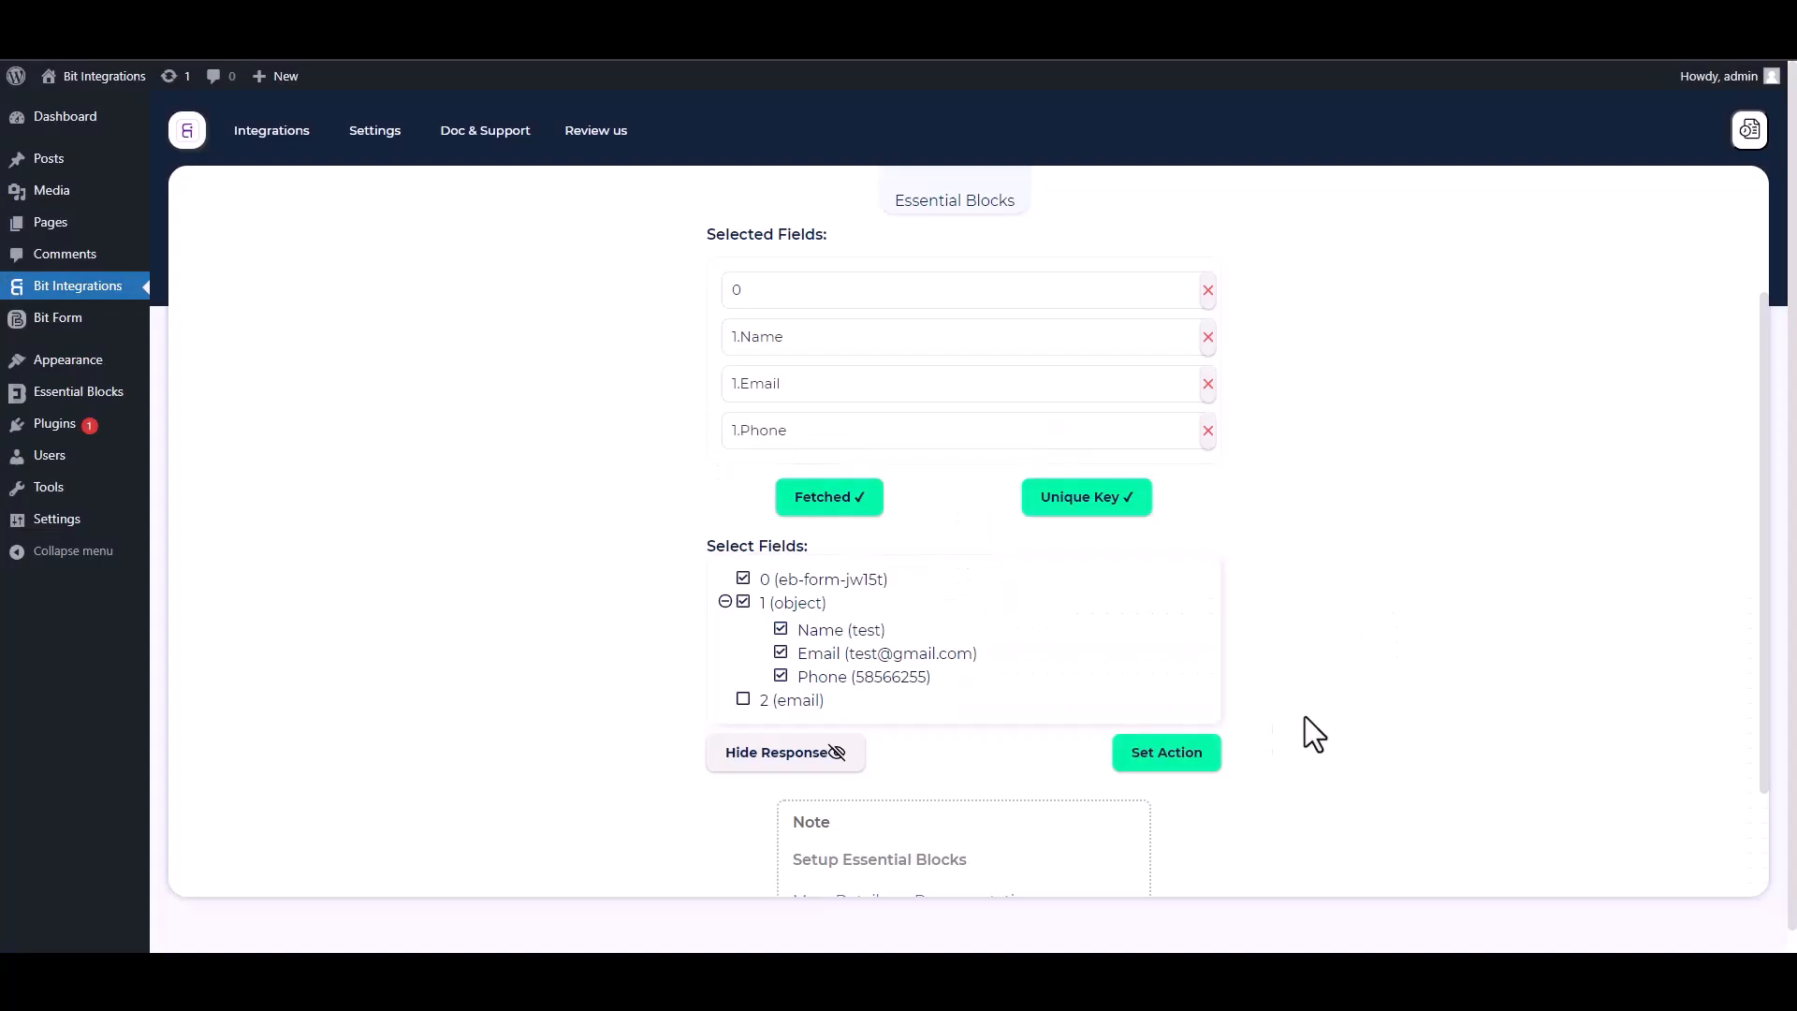
click(1215, 758)
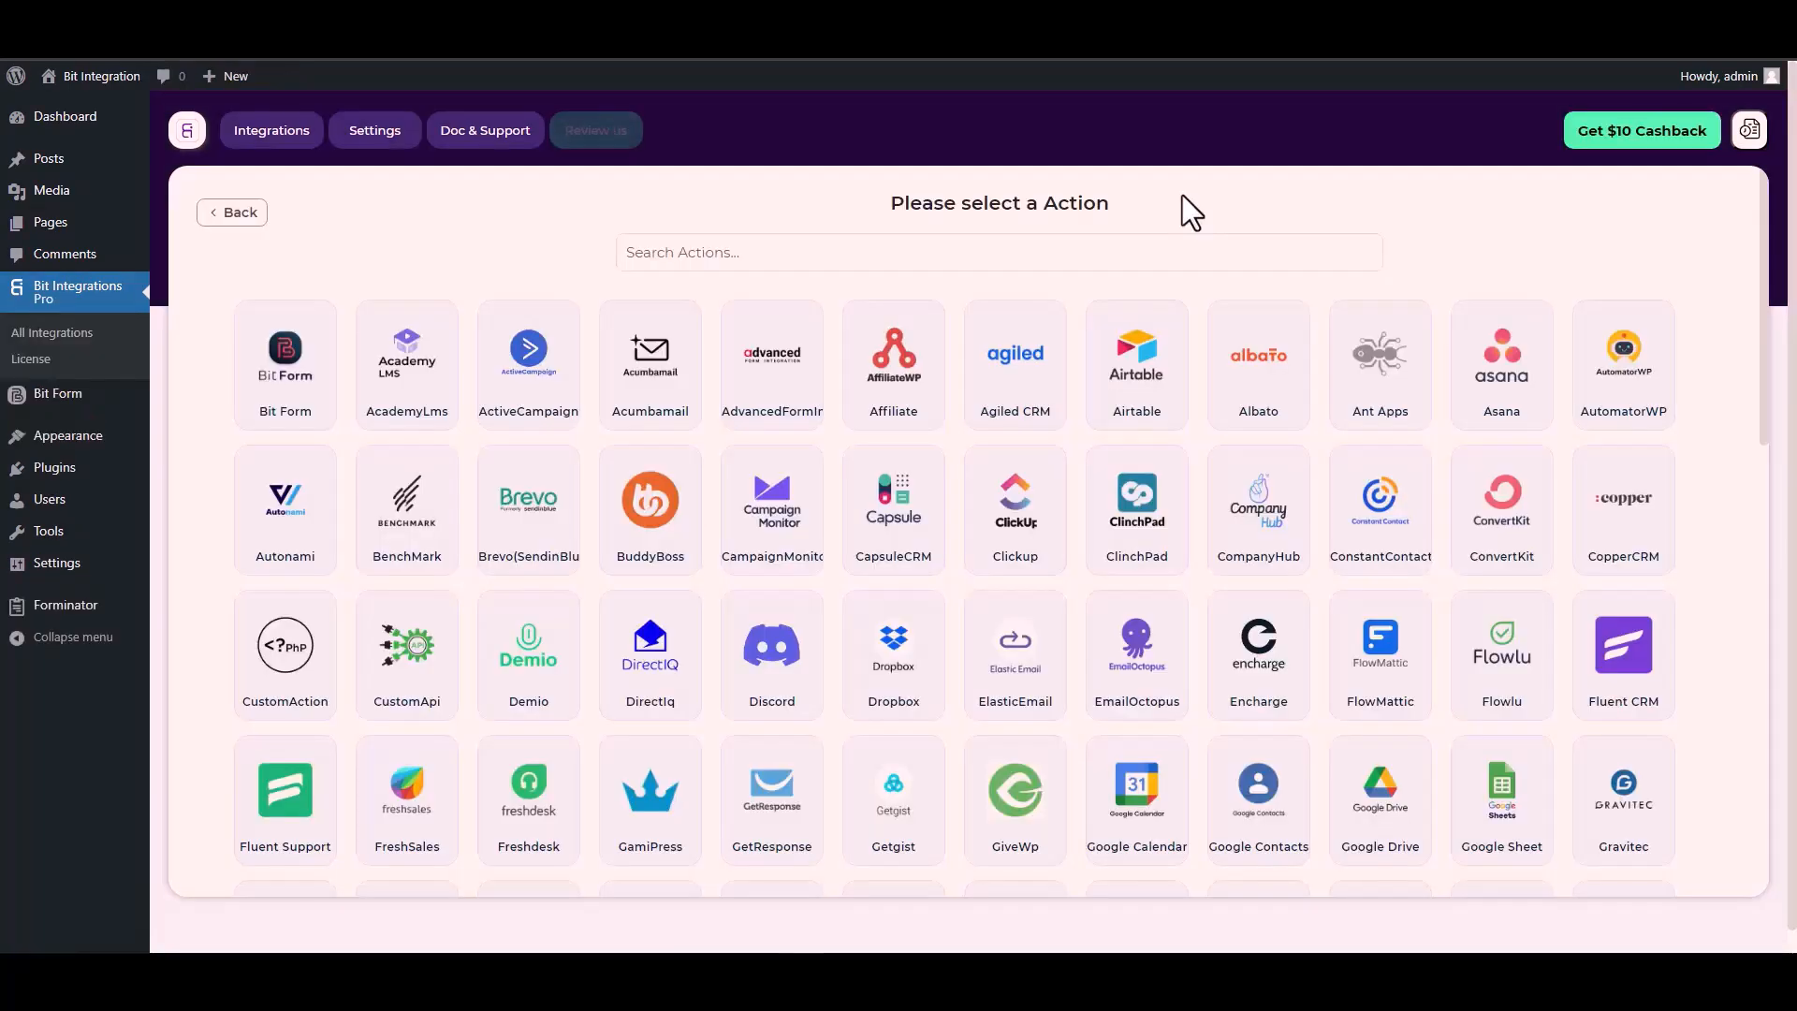
Step: Search actions for 'cus' and pick CustomApi
click(1097, 250)
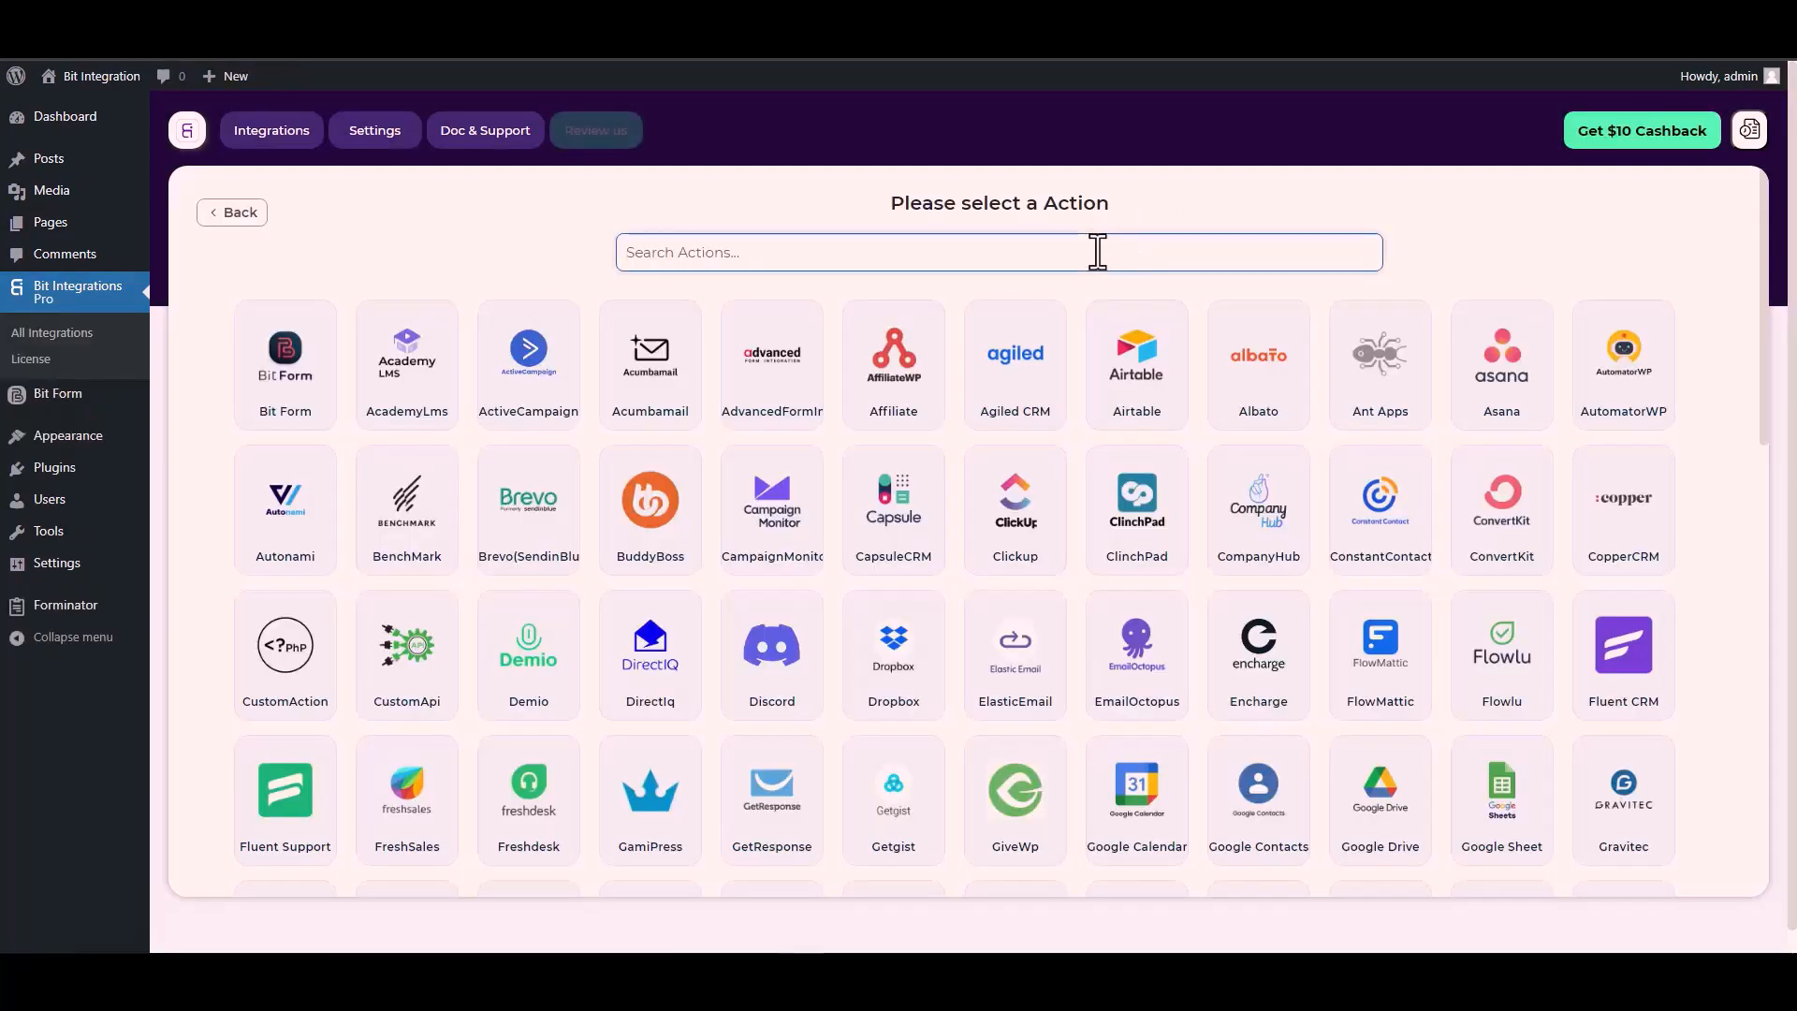
text(cus)
click(1032, 374)
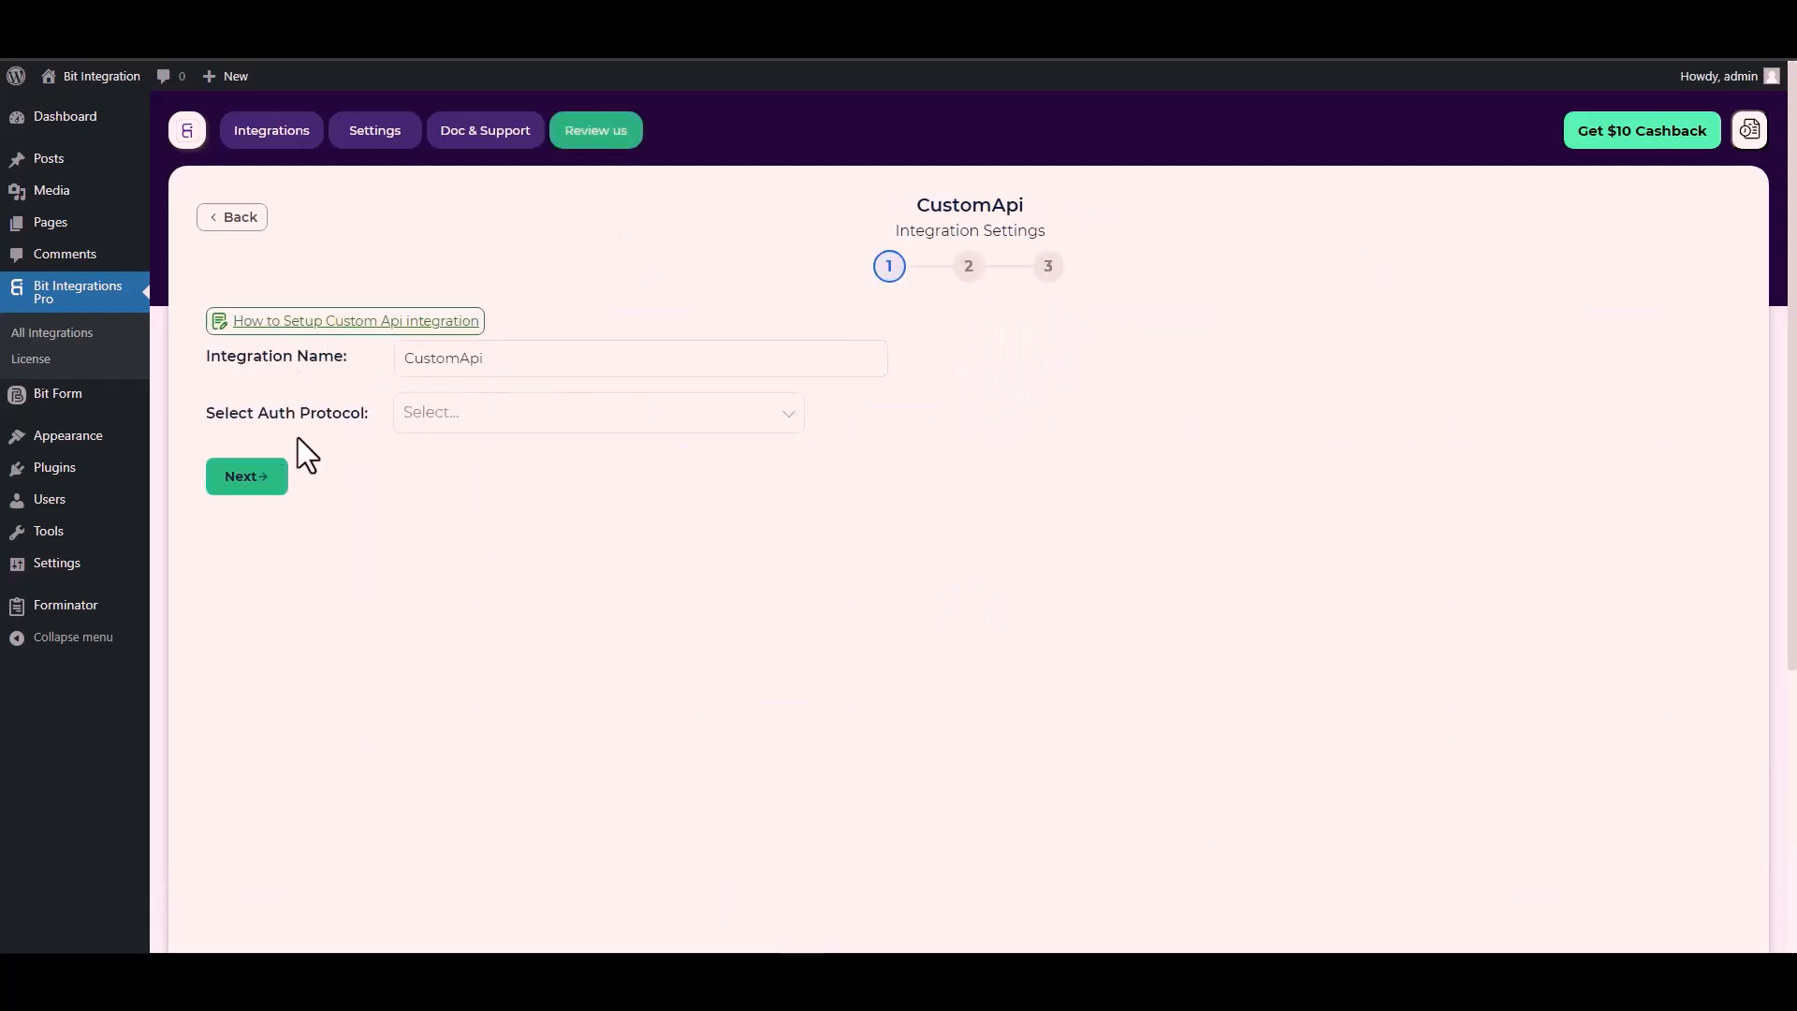
Step: Choose API Key as the CustomApi authentication protocol
click(463, 417)
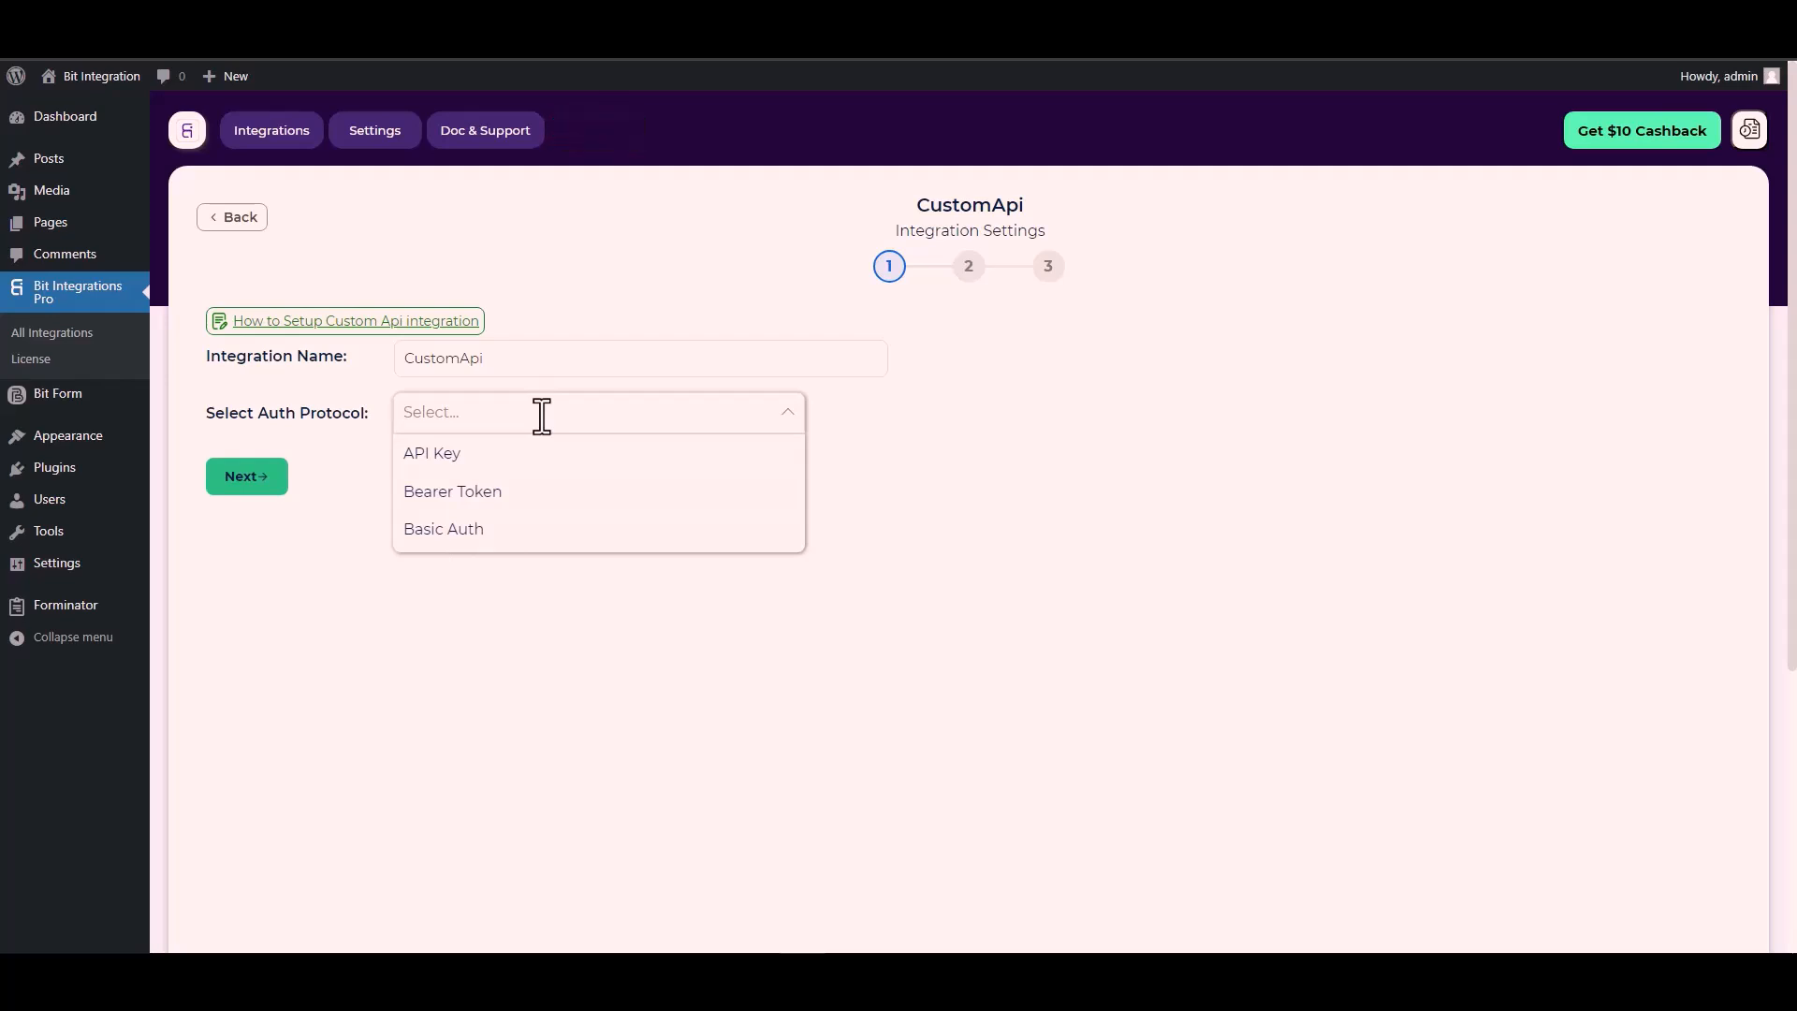
click(486, 457)
click(557, 506)
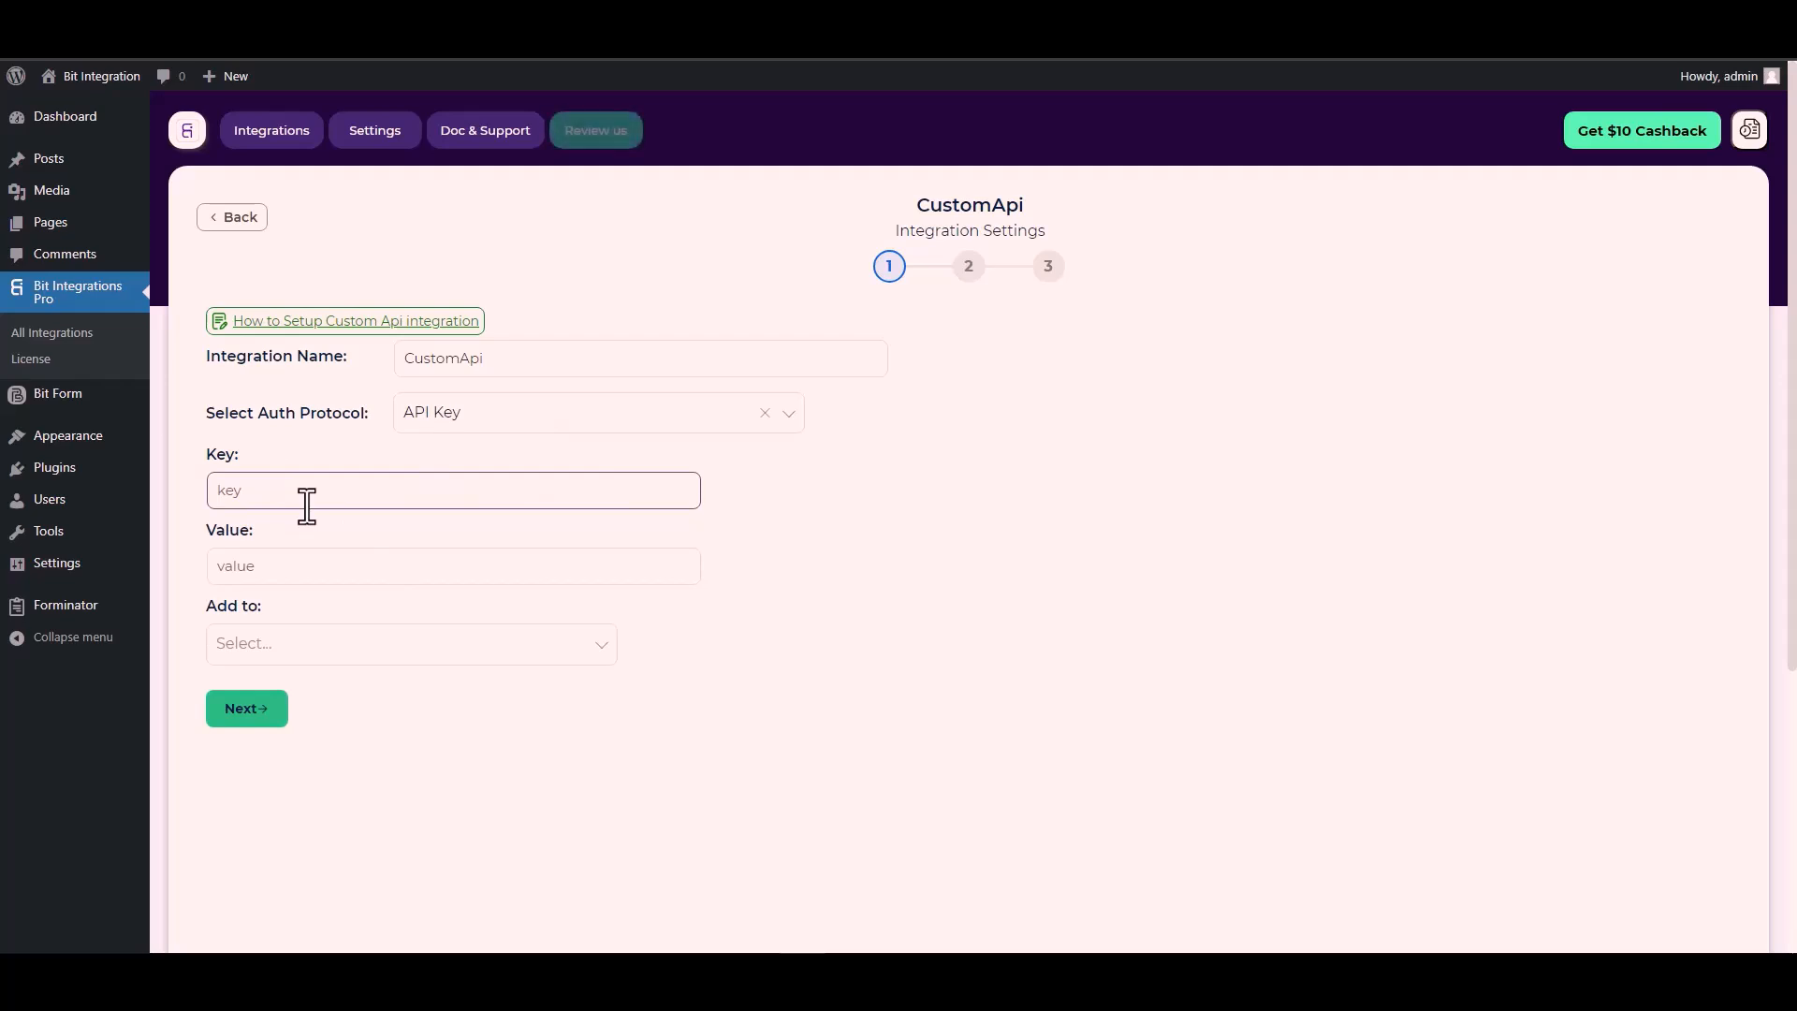
click(227, 449)
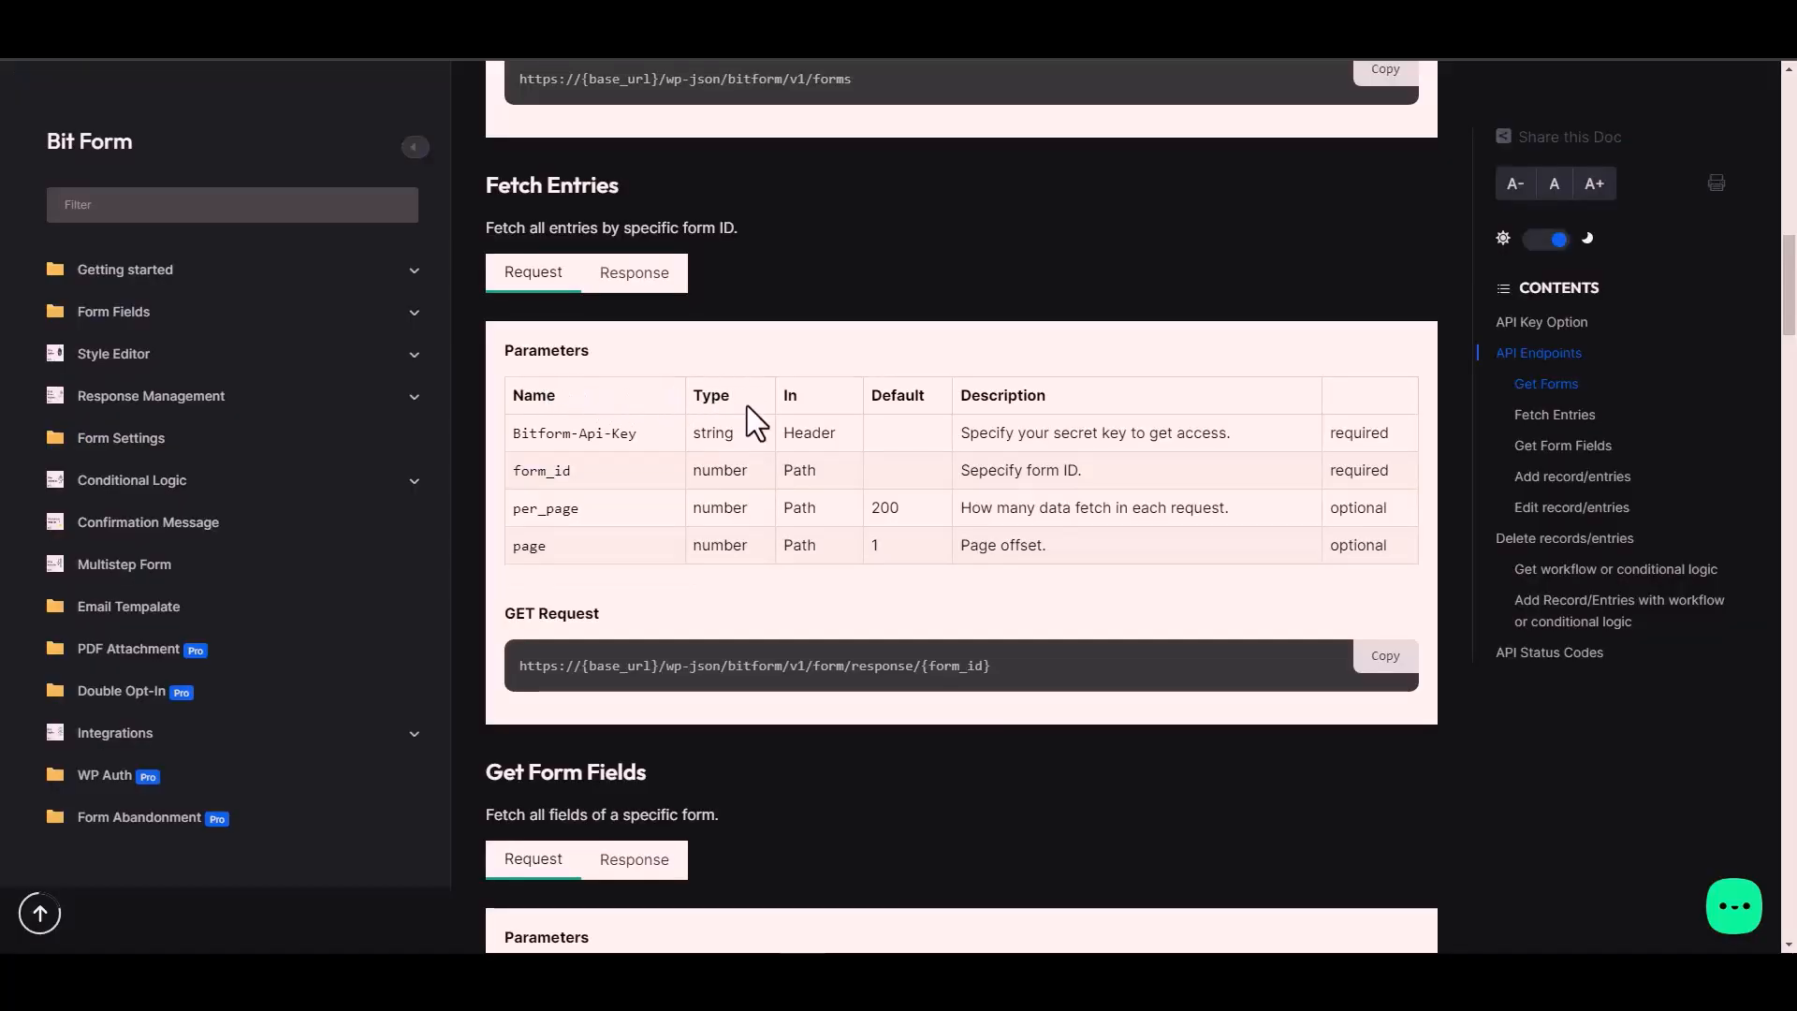
Step: Copy the Bitform-Api-Key header name from the docs into the Key field
triple_click(607, 434)
key(ctrl+c)
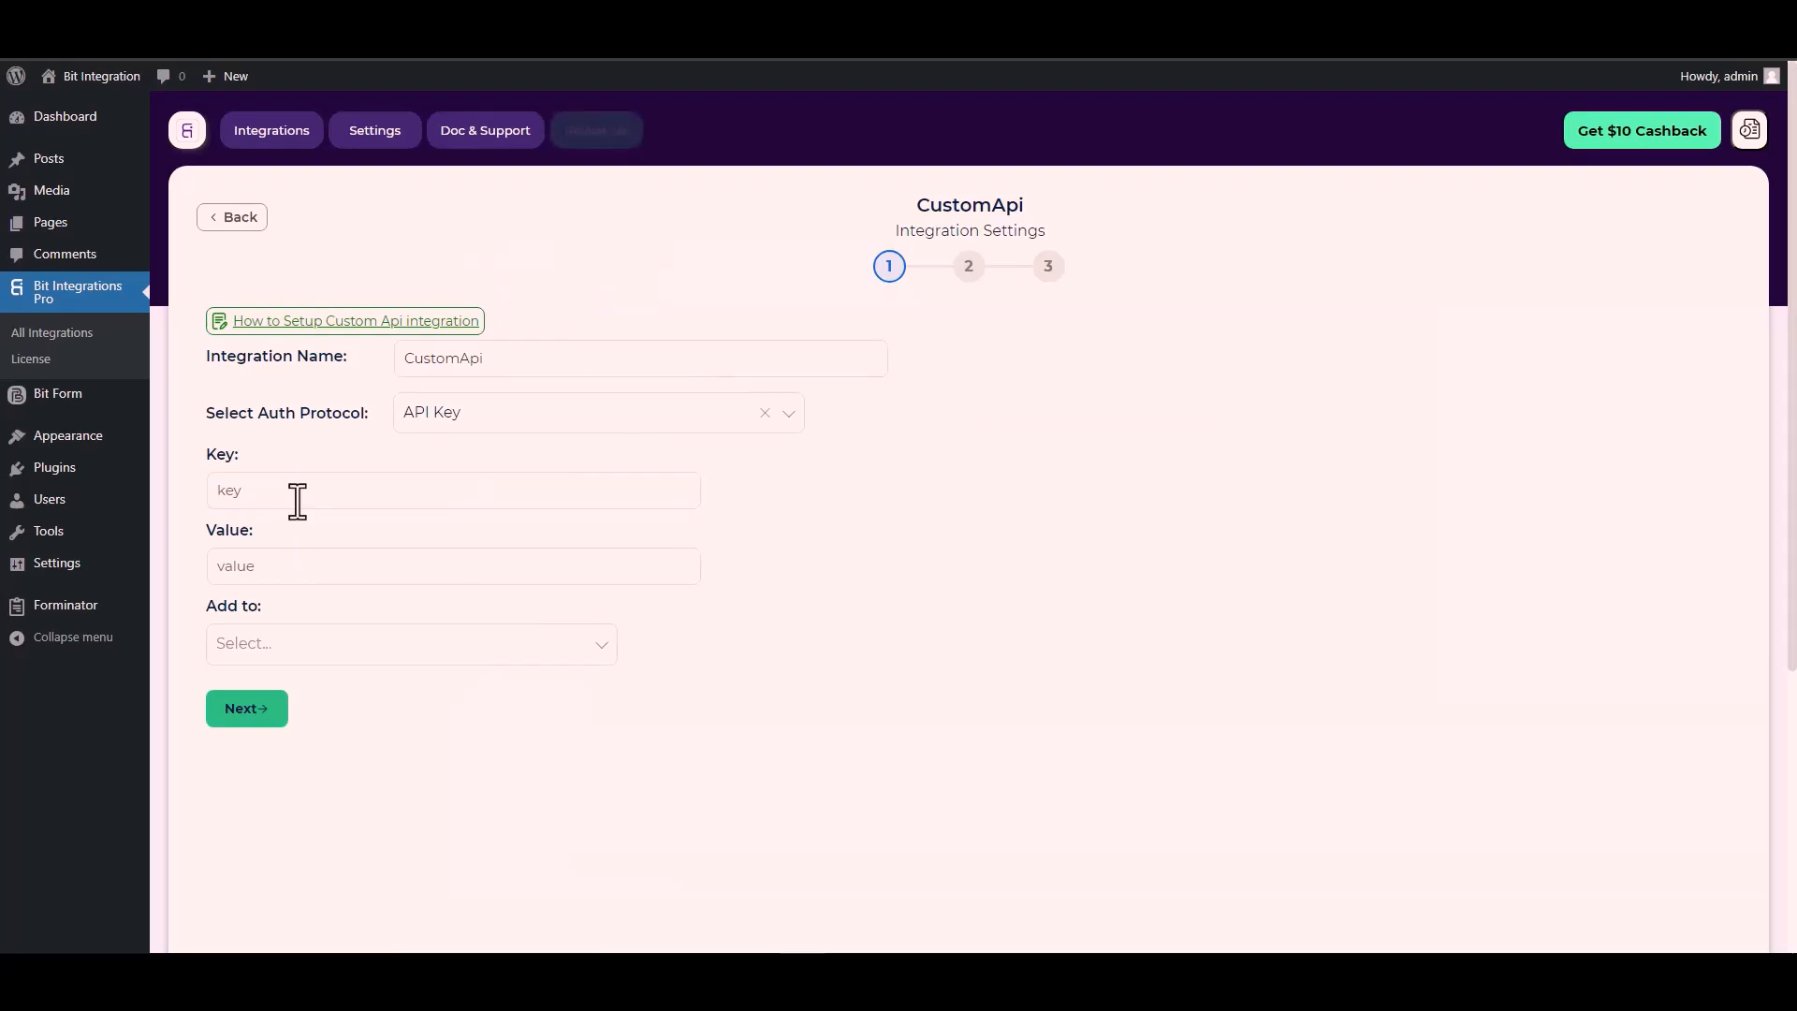
click(296, 491)
key(ctrl+v)
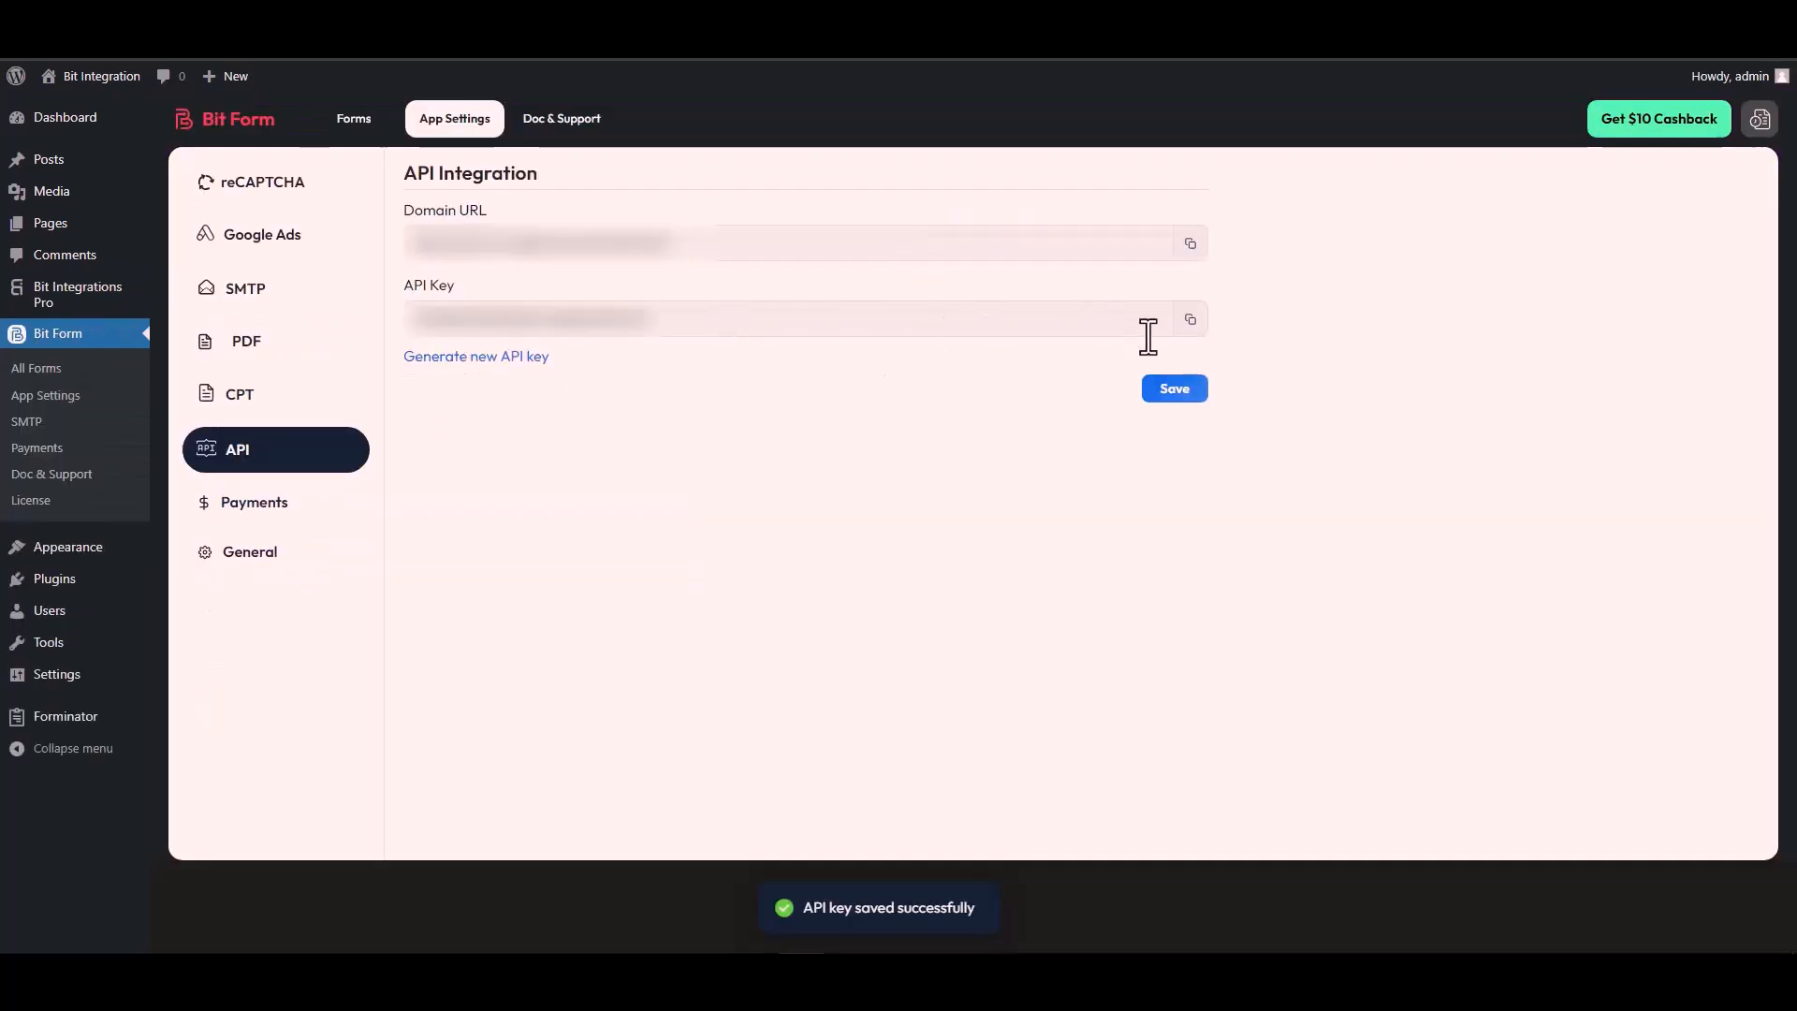
Step: Copy the site's API key from Bit Form's API settings
click(1190, 319)
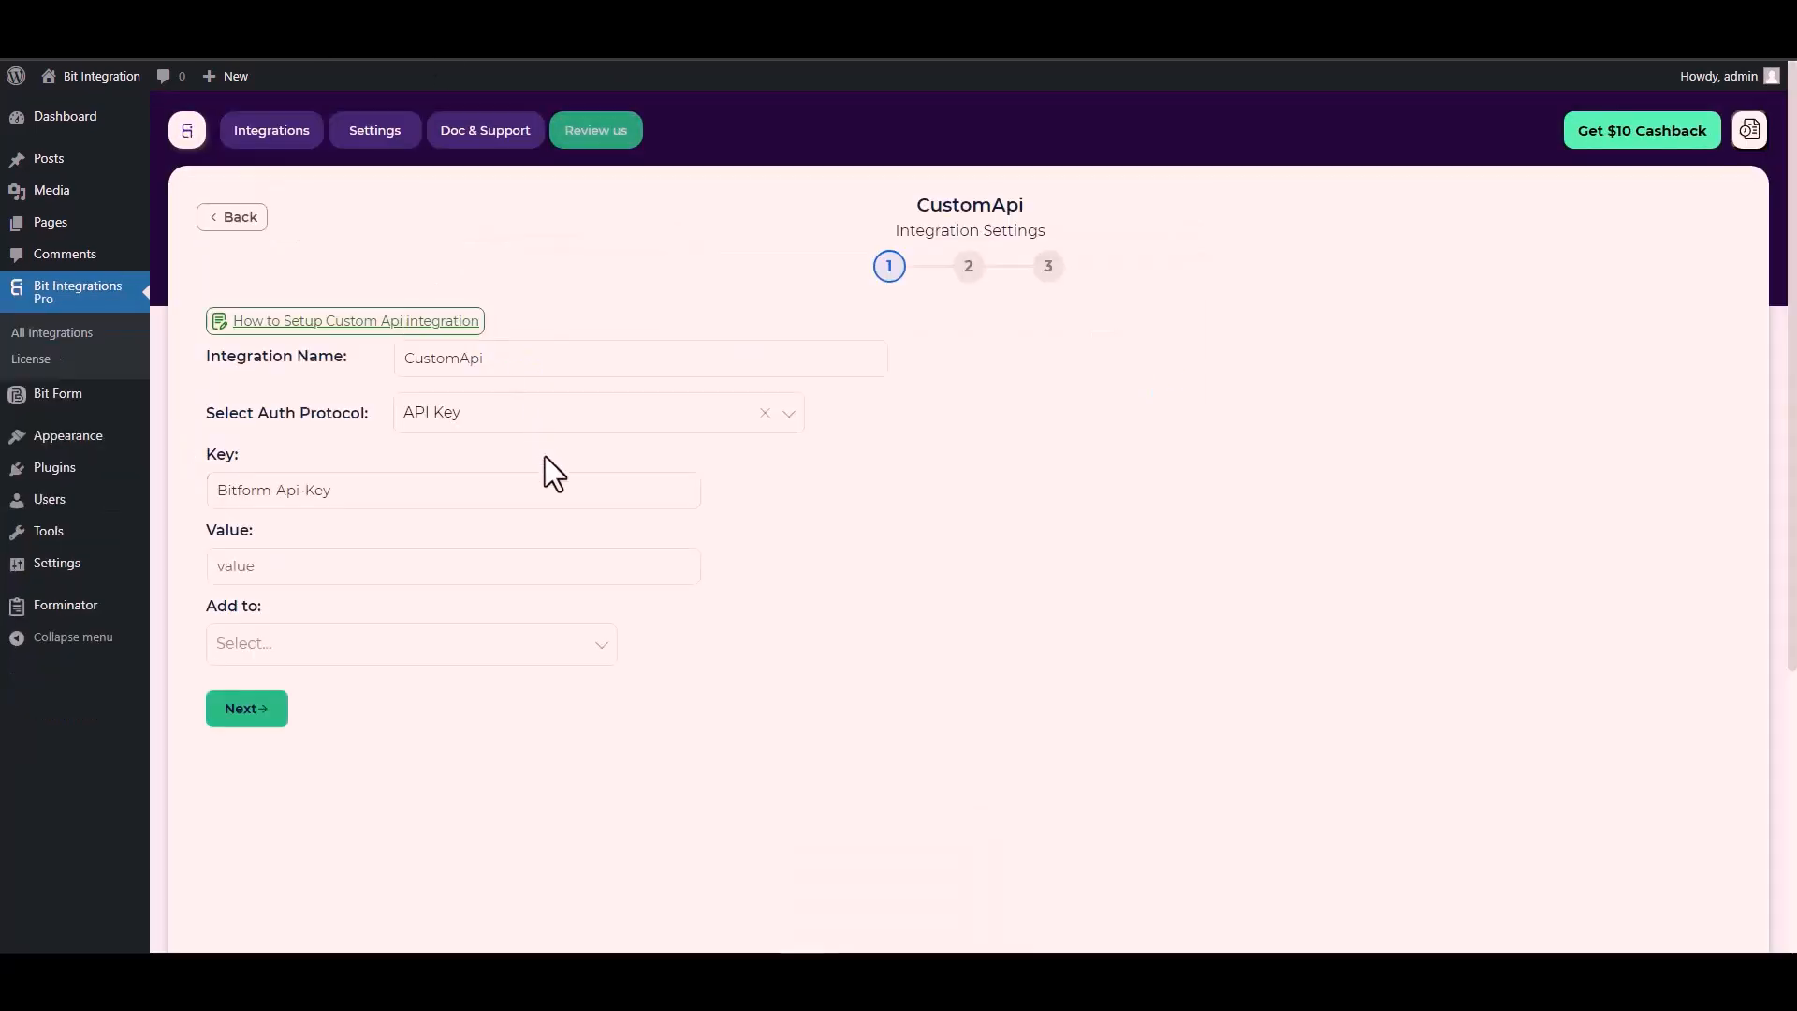
Step: Paste the copied API key into the Value field
click(251, 573)
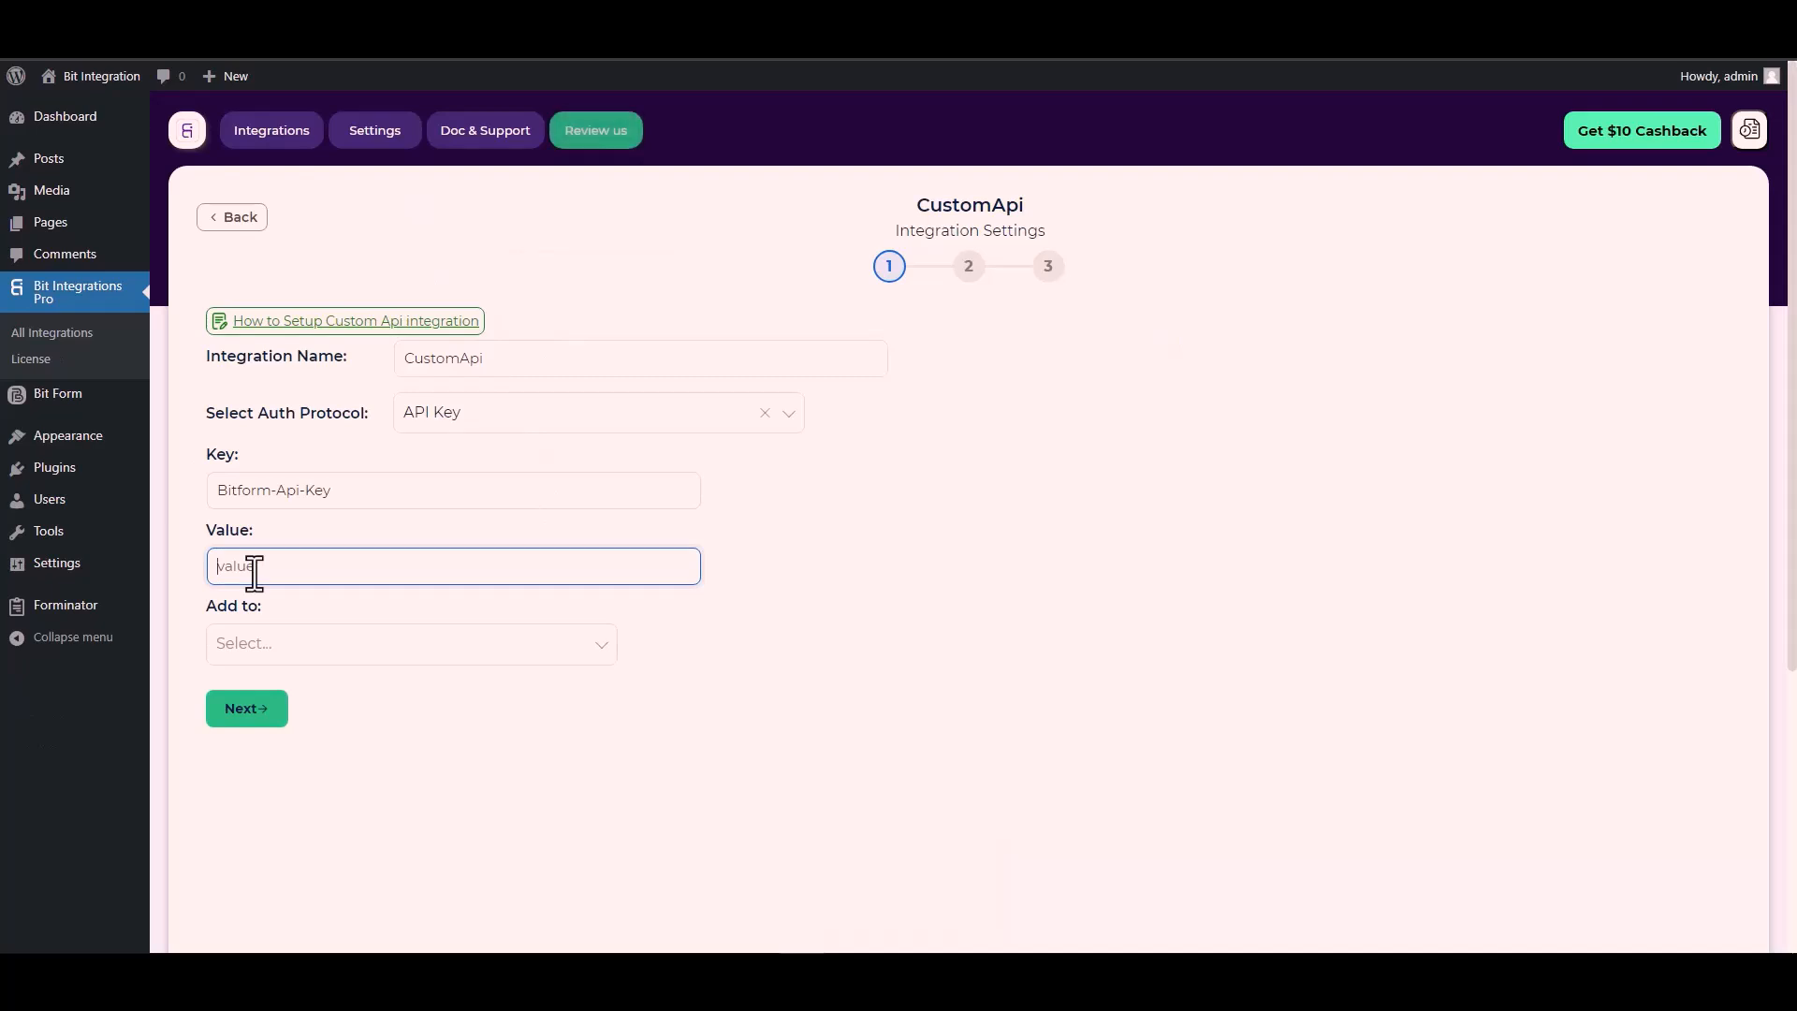
key(ctrl+v)
click(290, 645)
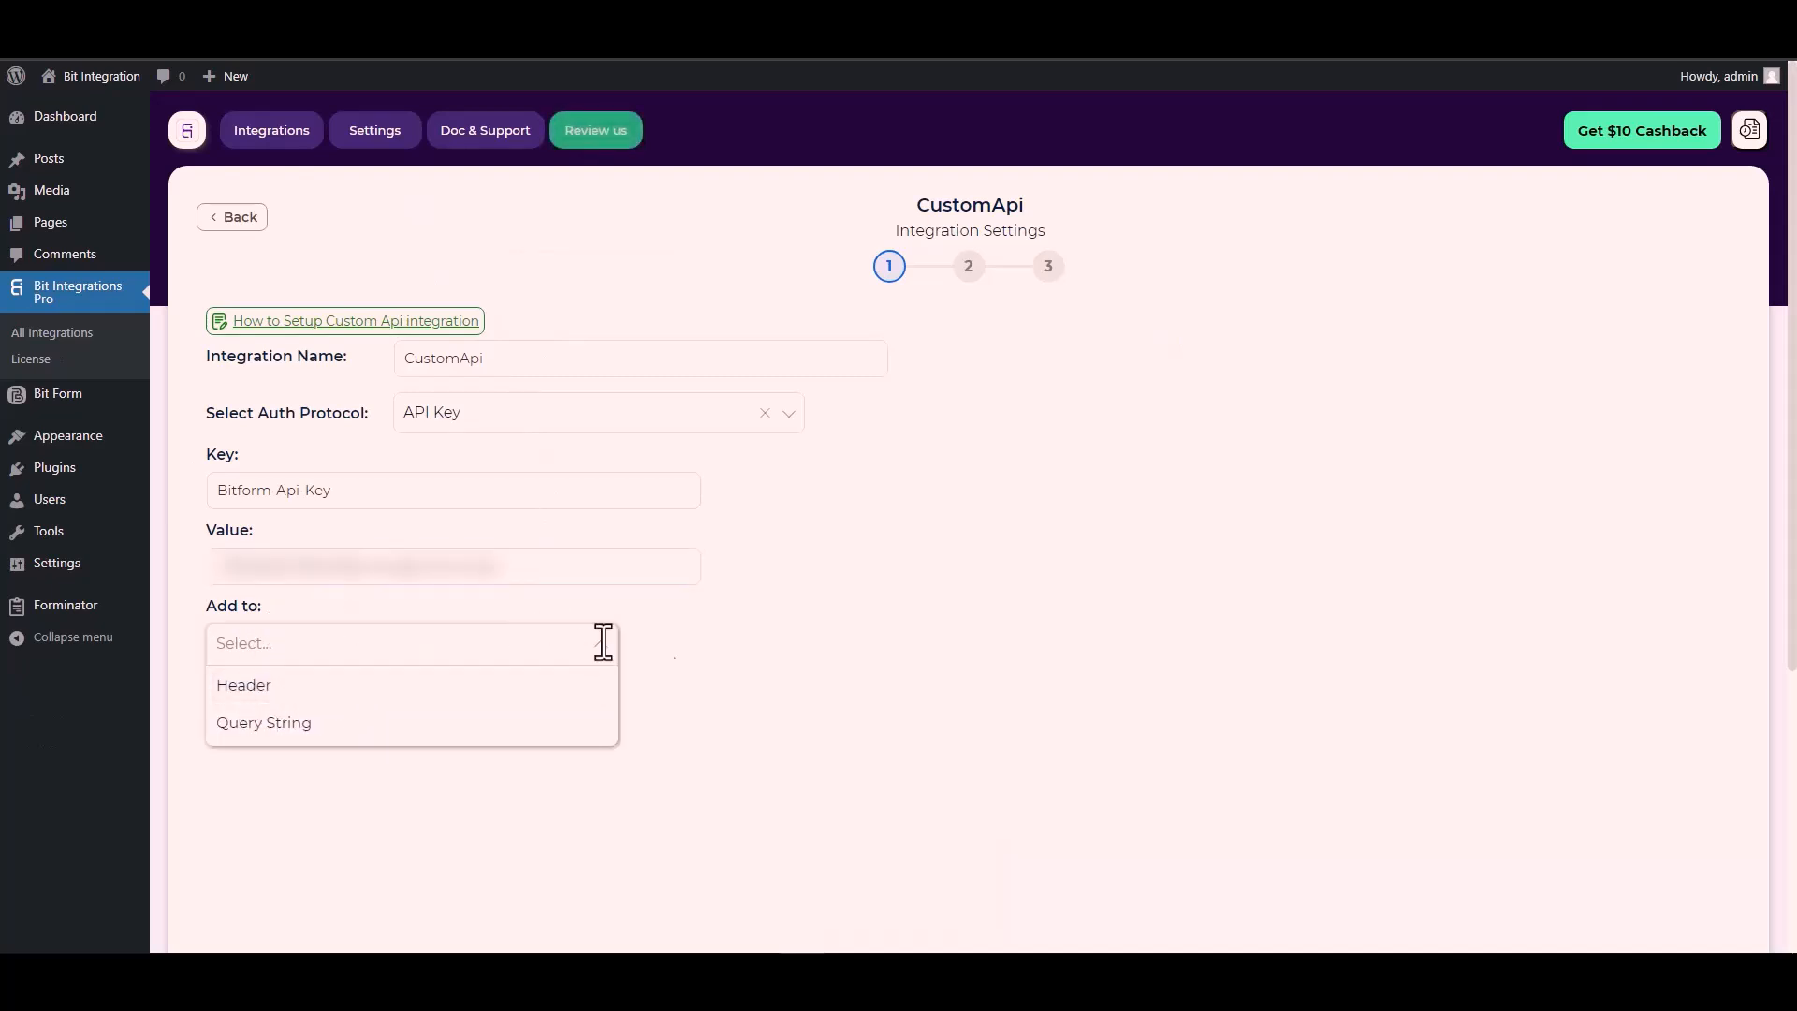
click(887, 667)
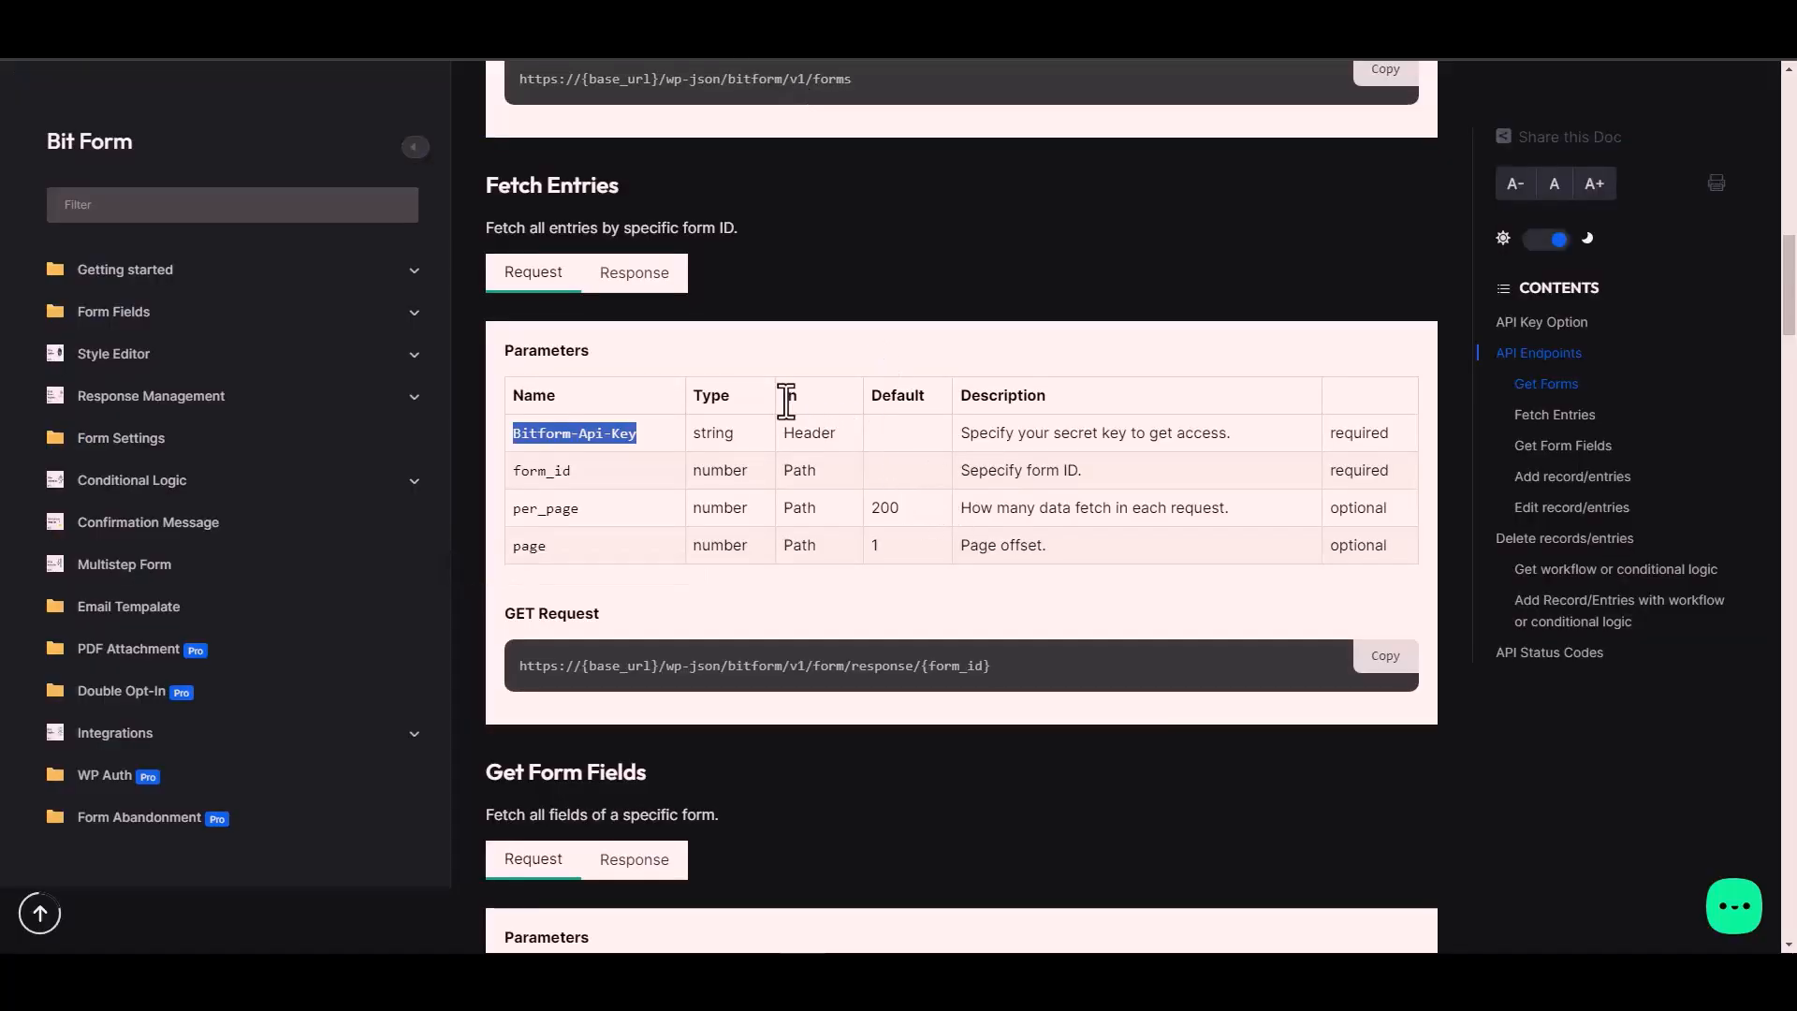
click(821, 435)
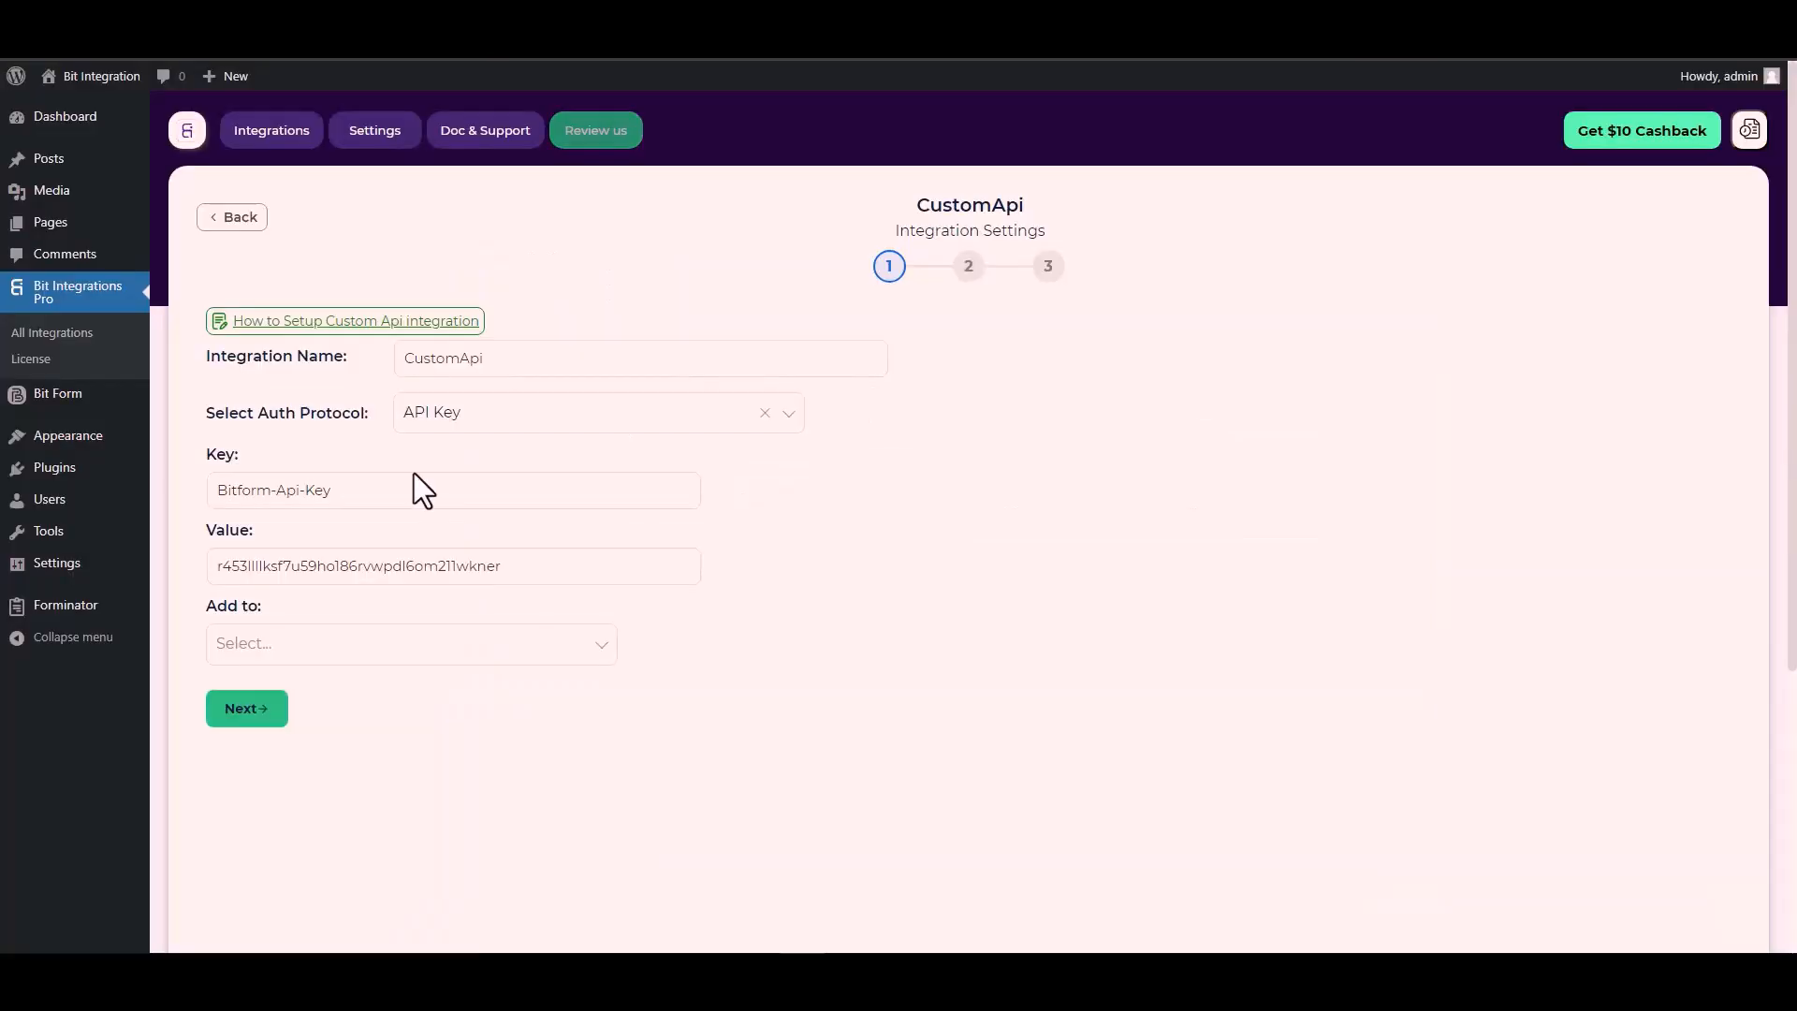
Step: Send the key in the request Header and advance to the method and endpoint step
click(453, 635)
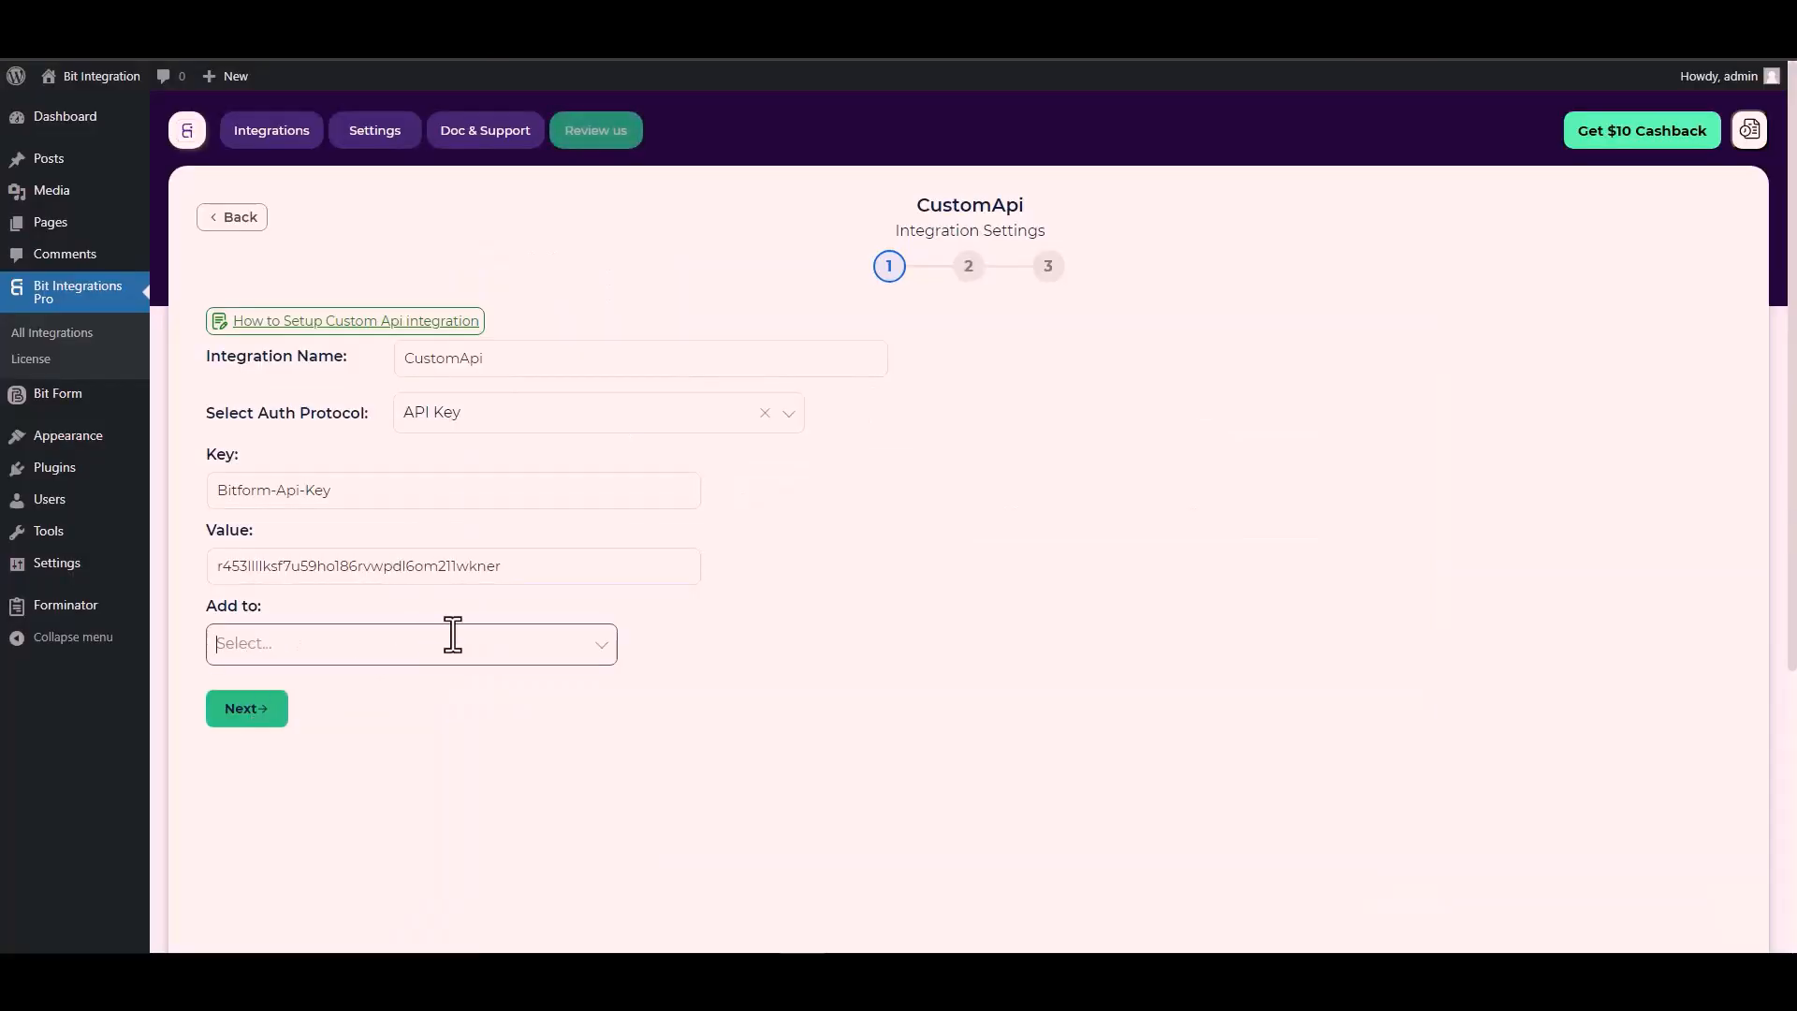
click(465, 644)
click(272, 691)
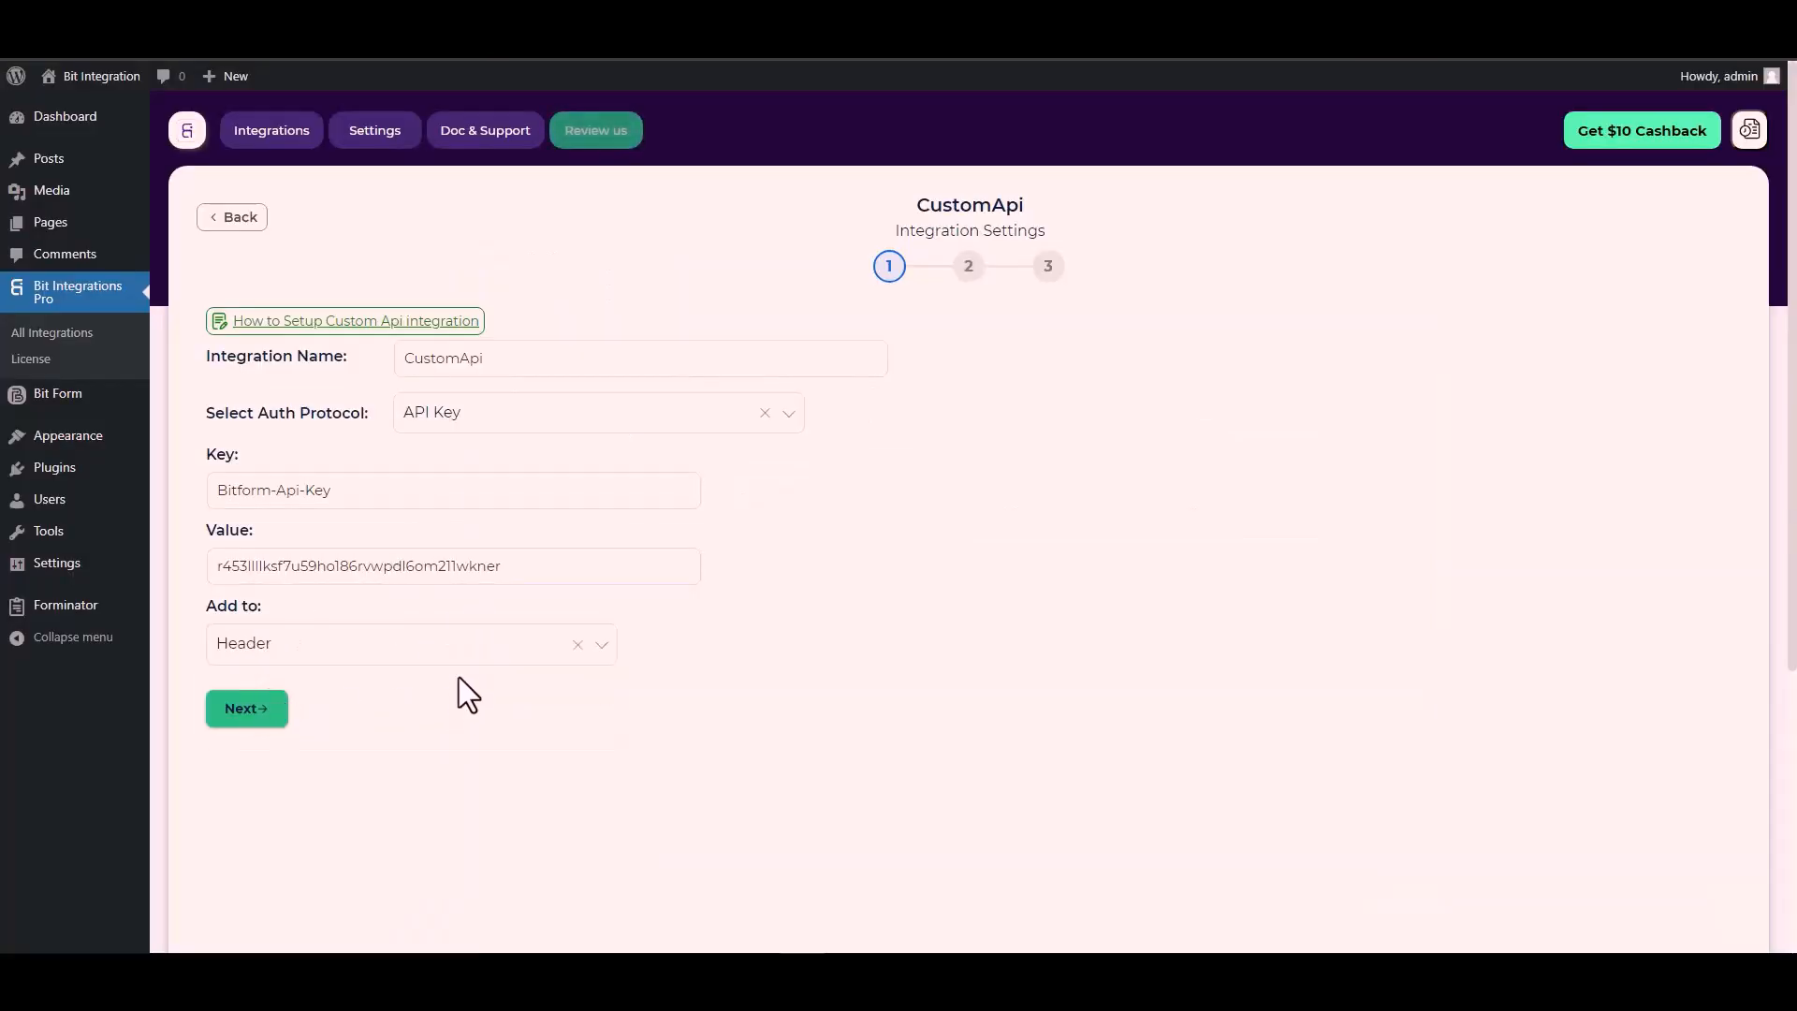
click(250, 716)
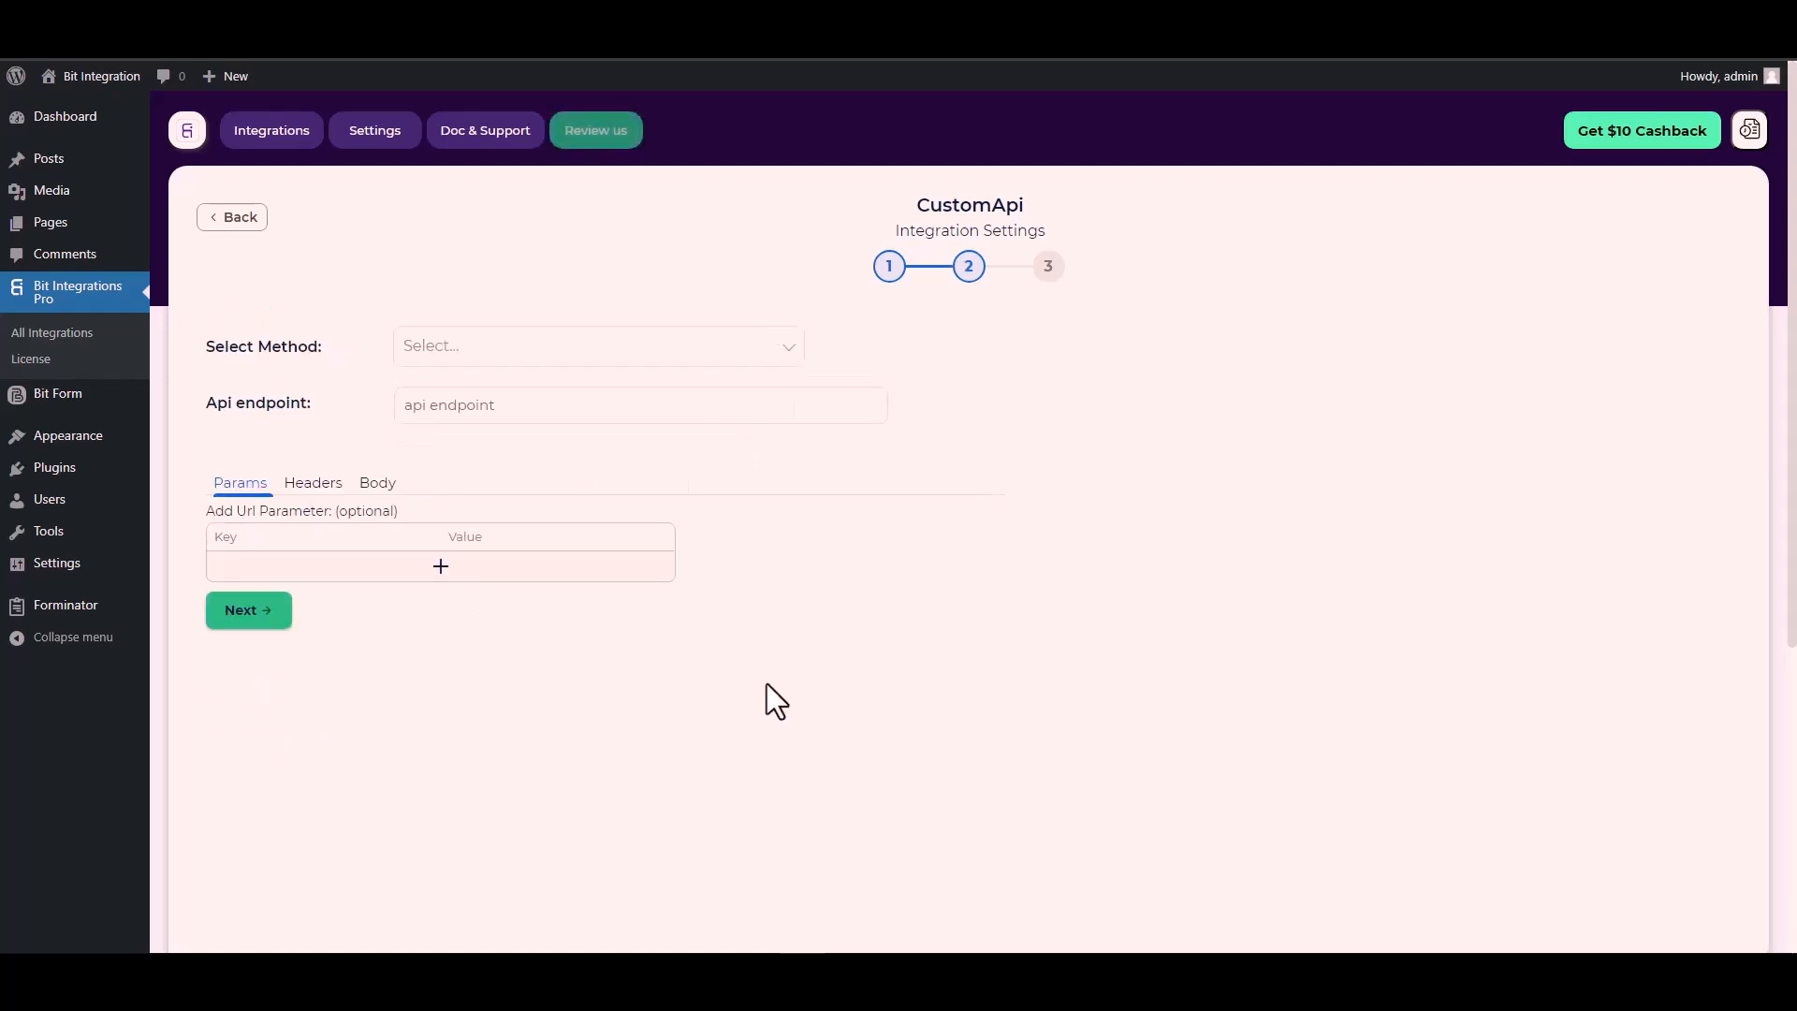
click(465, 356)
click(459, 425)
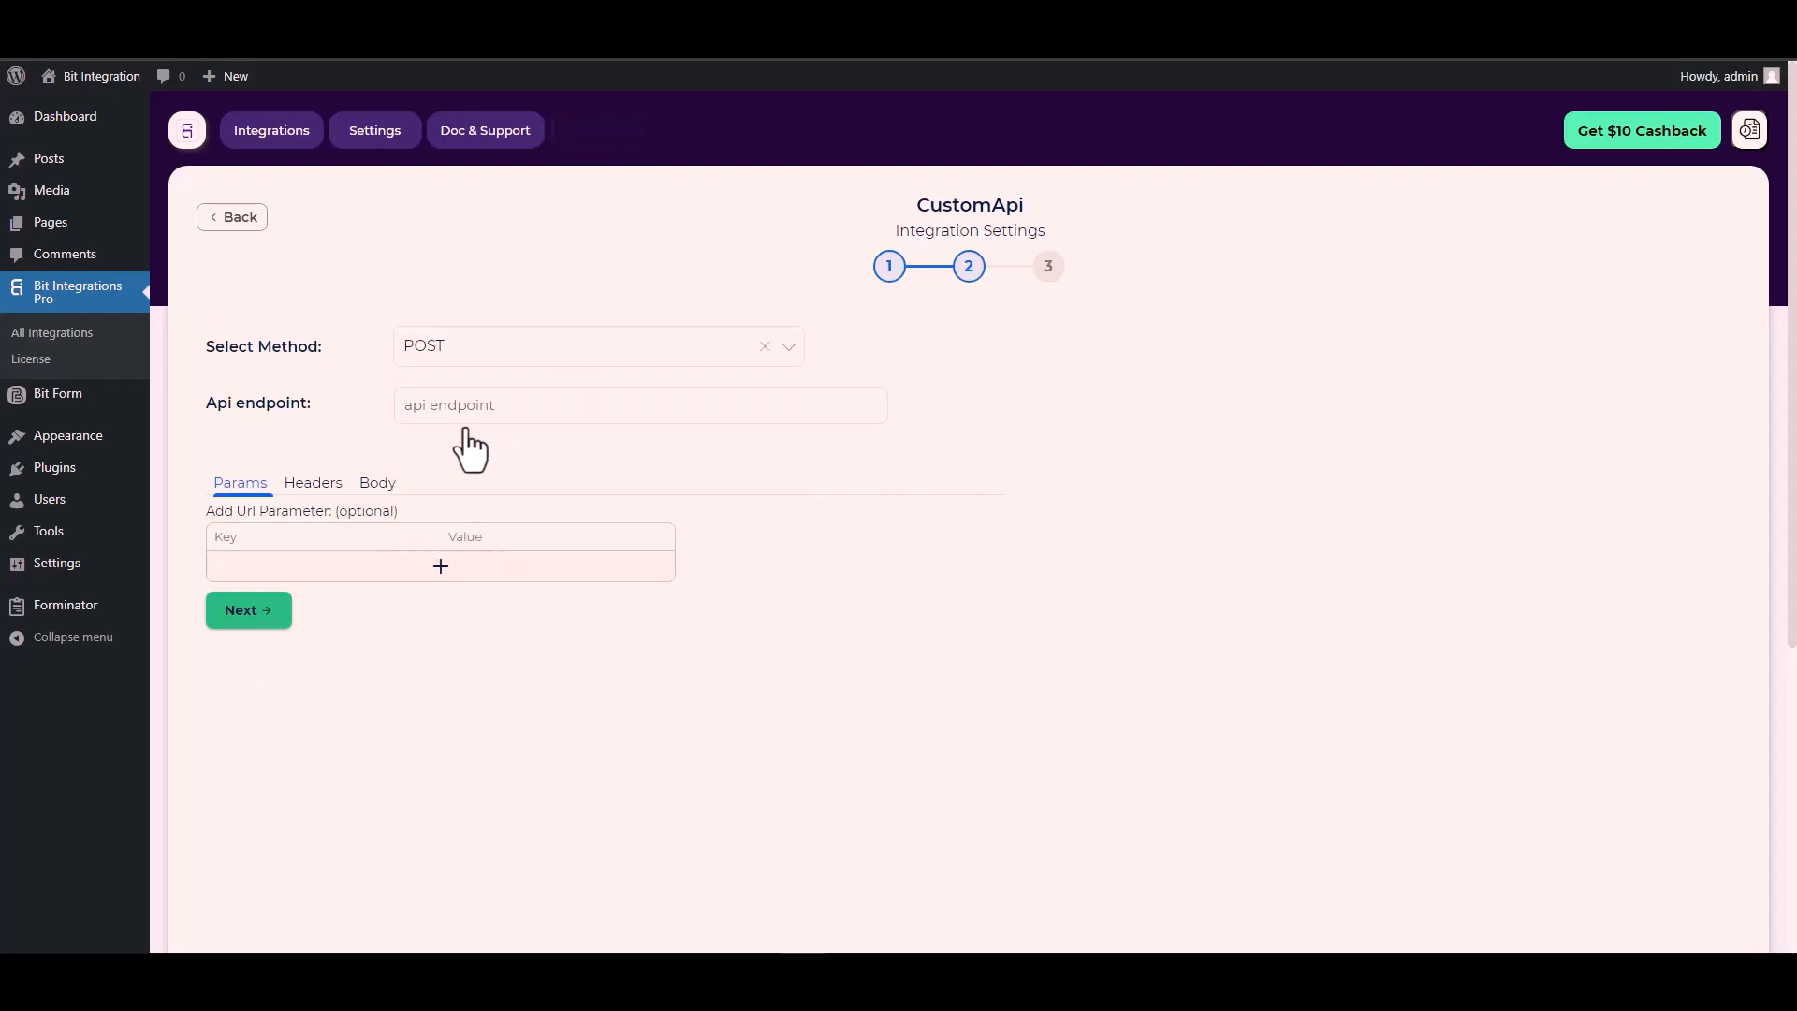
scroll(309, 421, down, 1)
click(454, 315)
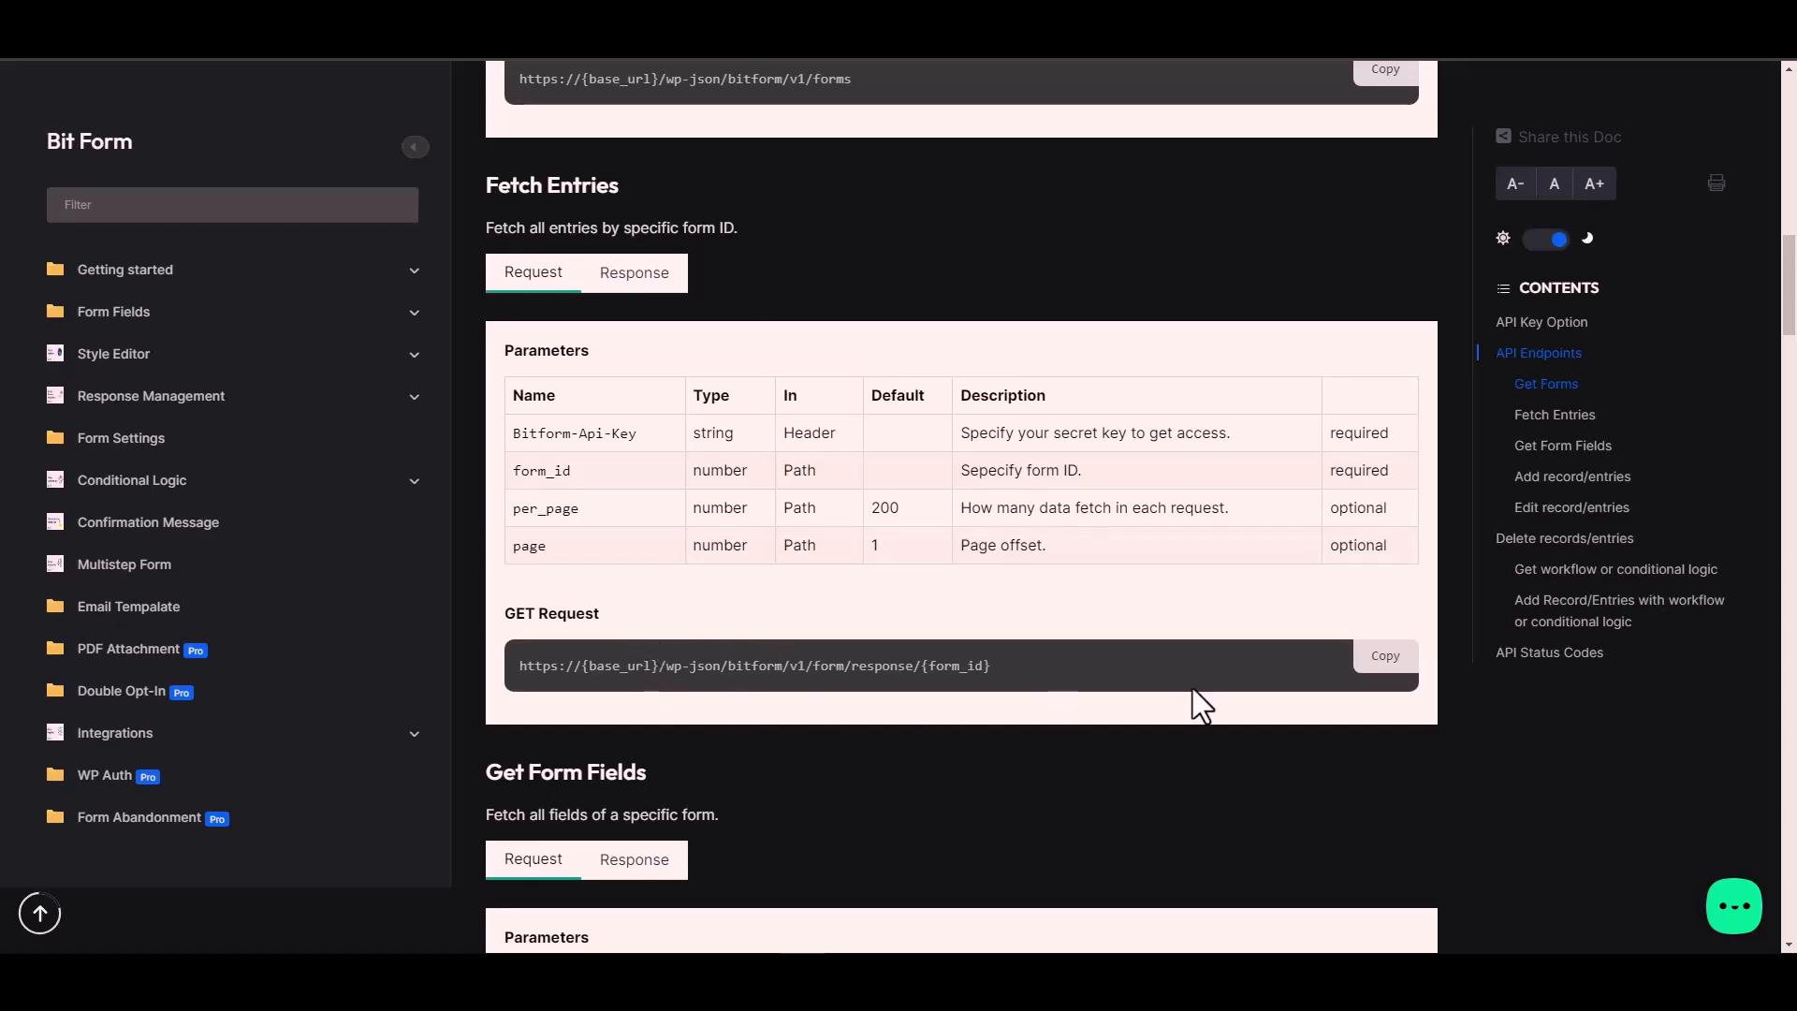
click(1395, 661)
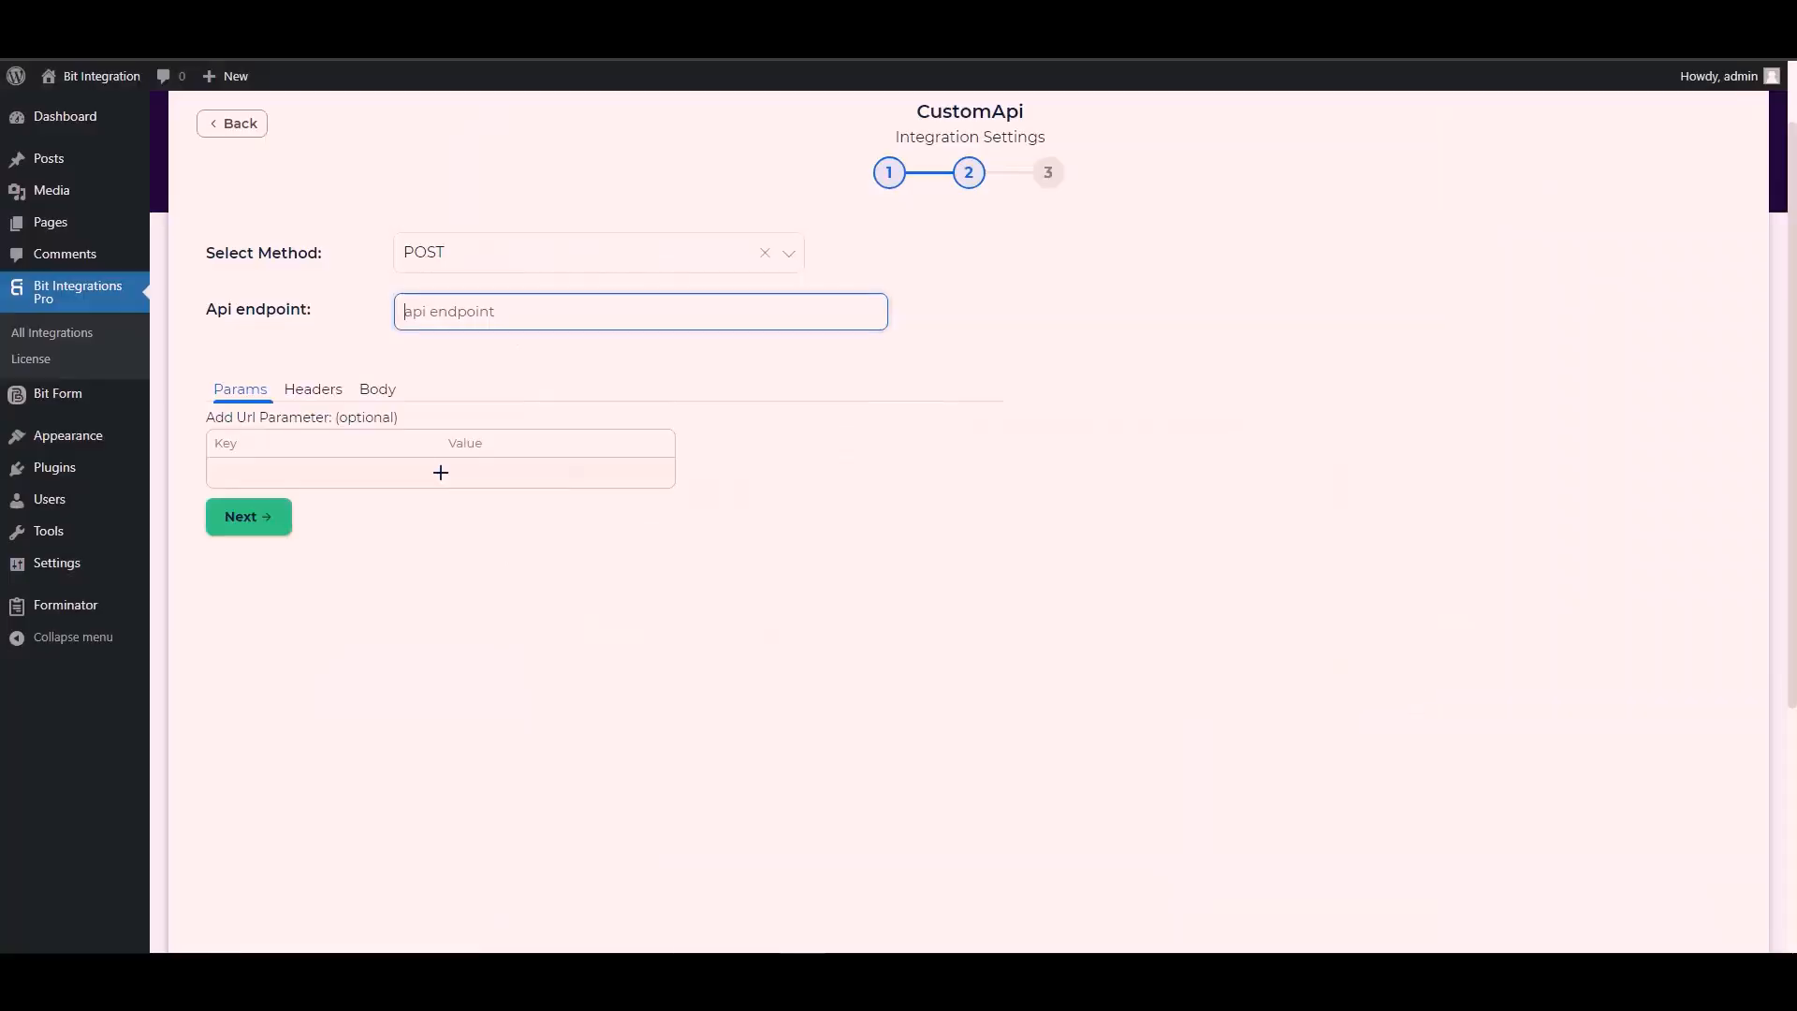
click(461, 311)
key(ctrl+v)
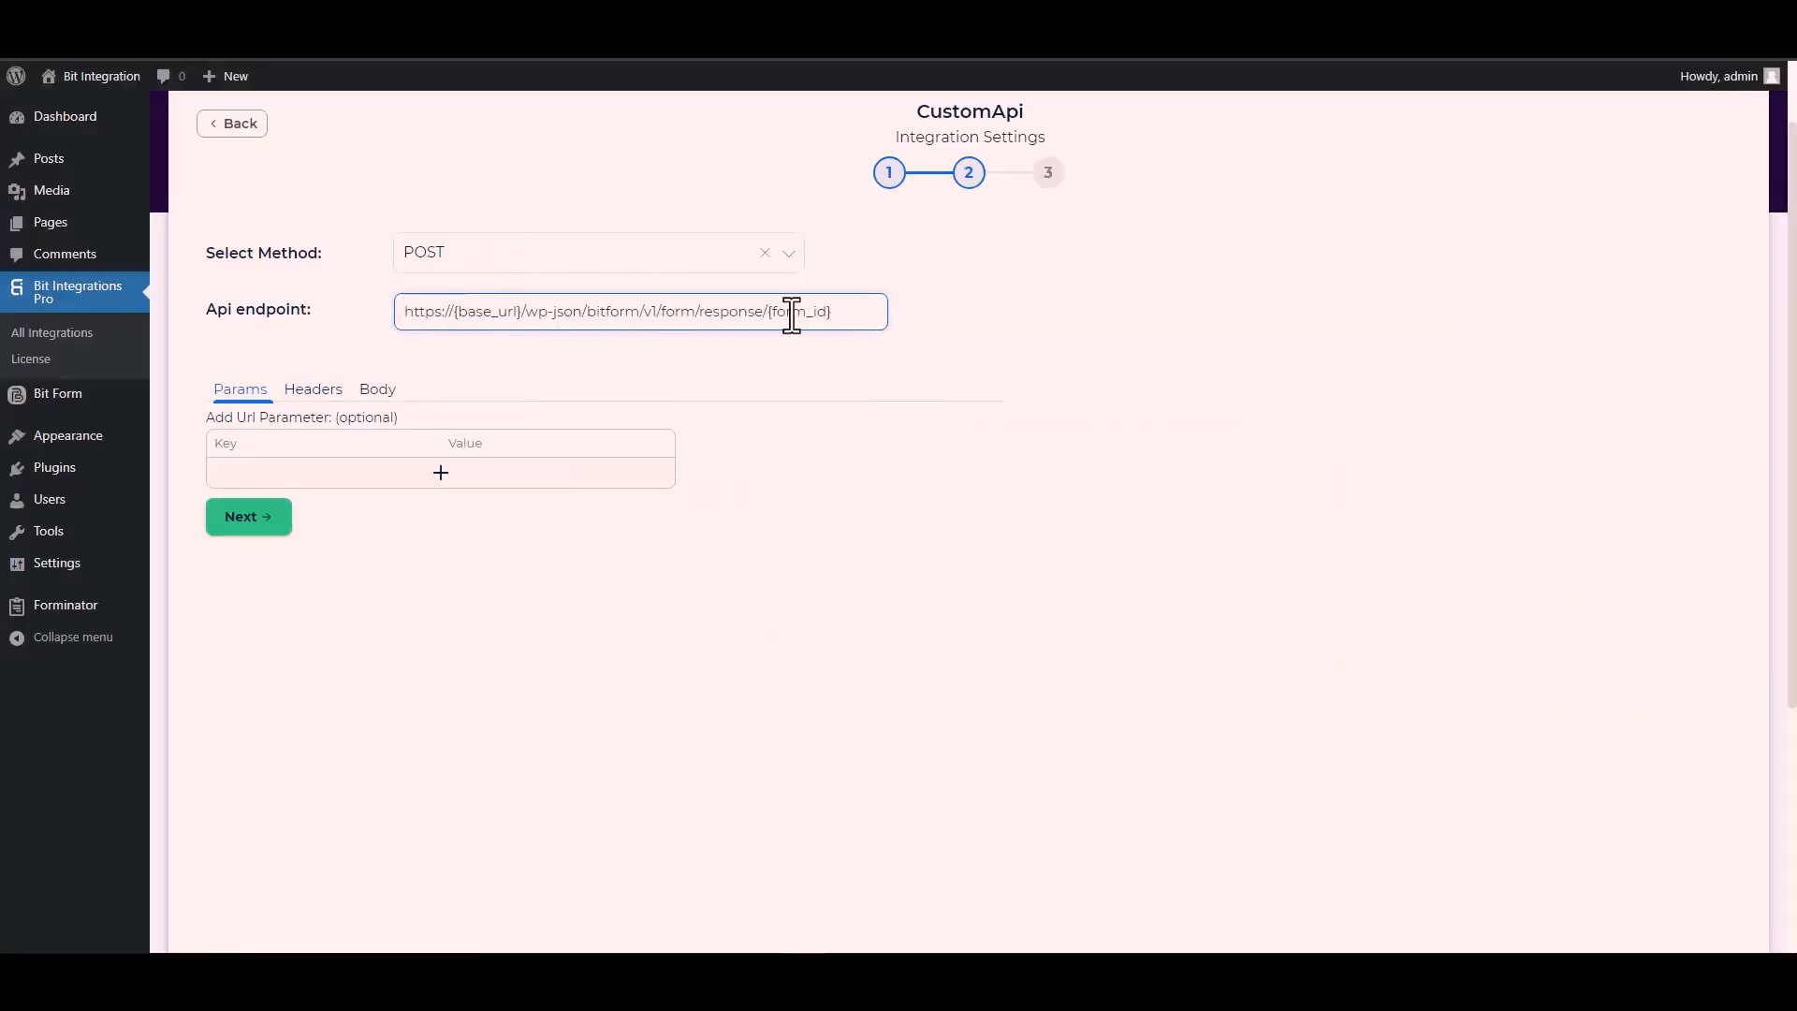
Step: Replace {form_id} in the endpoint with the Contact Form's id 1
drag(830, 311, 770, 311)
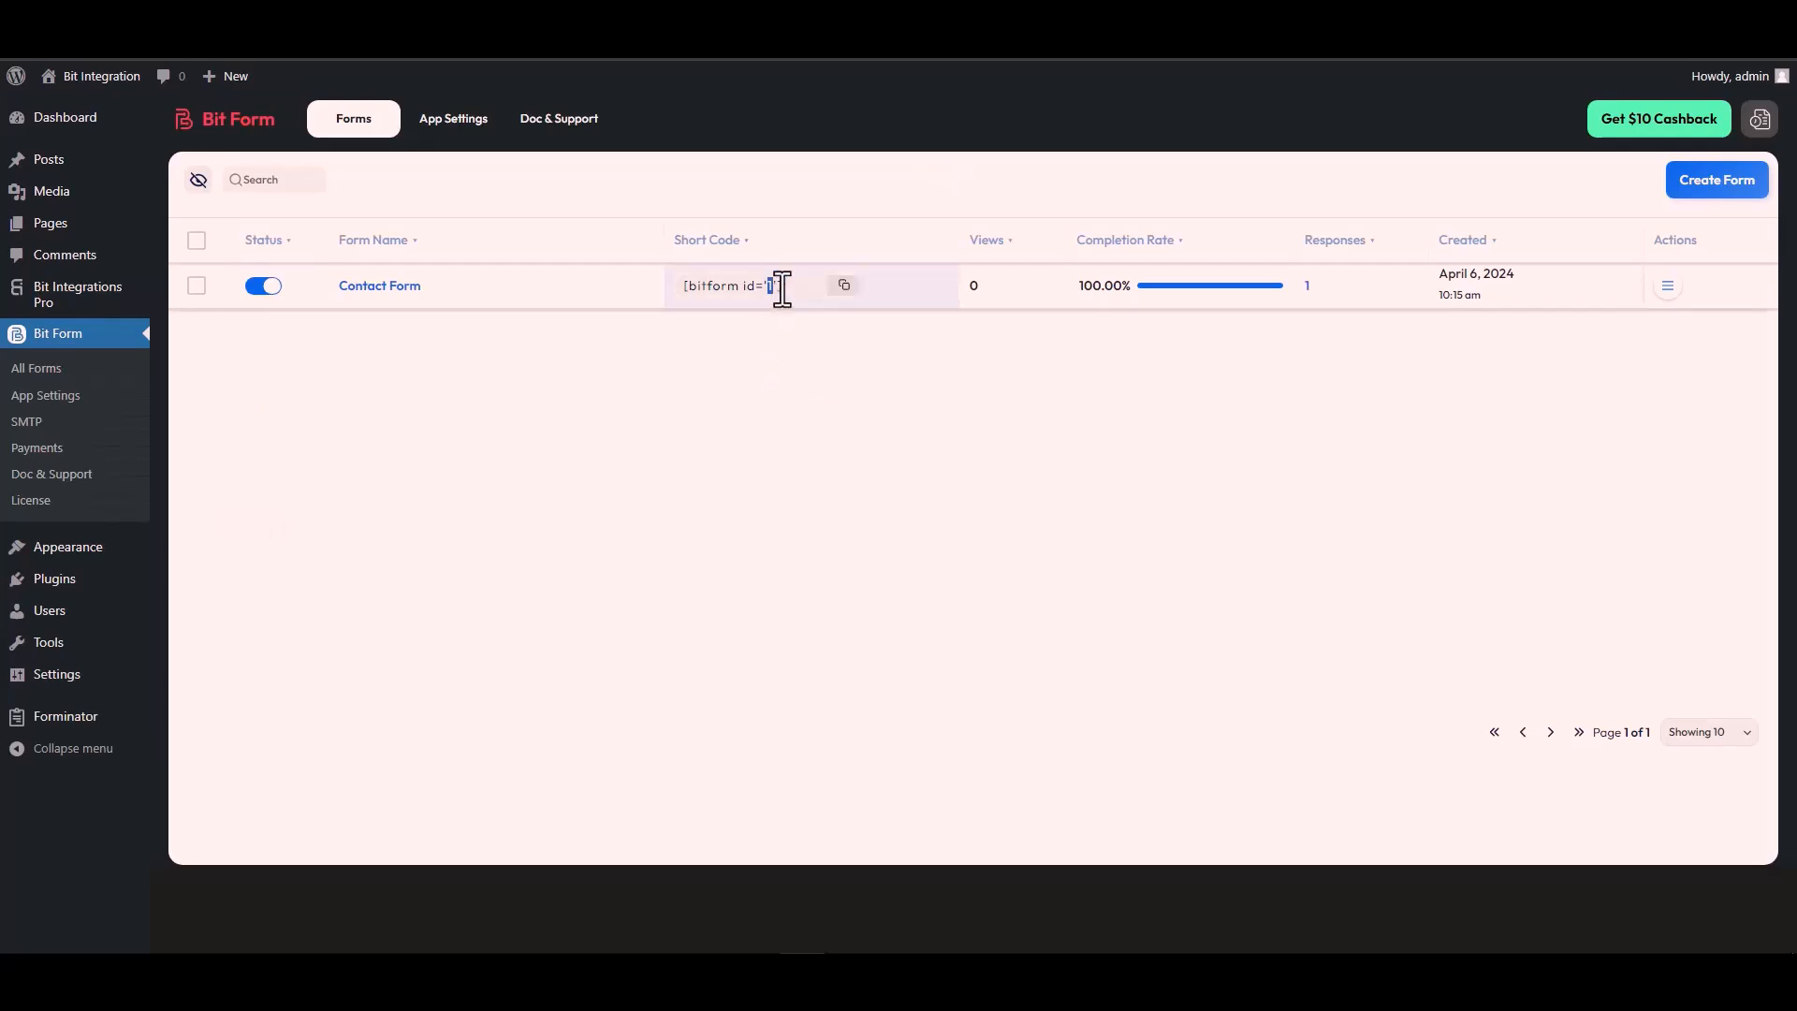
double_click(769, 286)
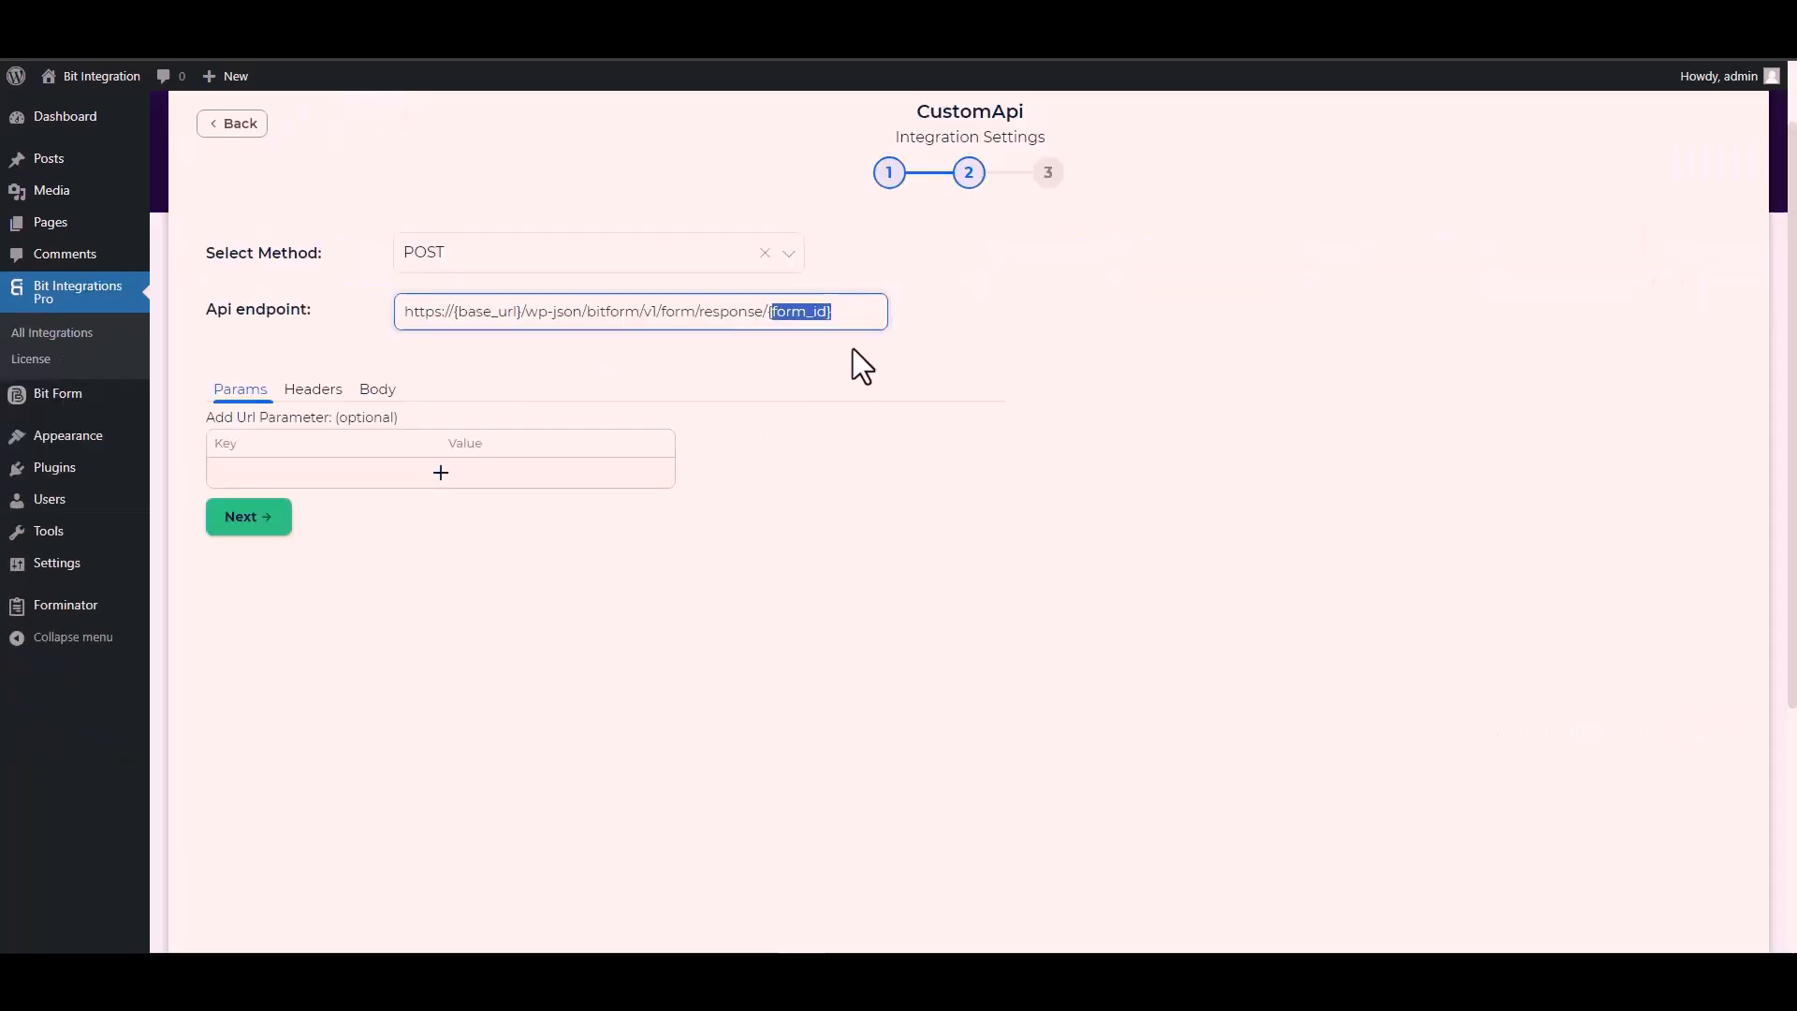
key(BackSpace)
key(BackSpace)
text(1)
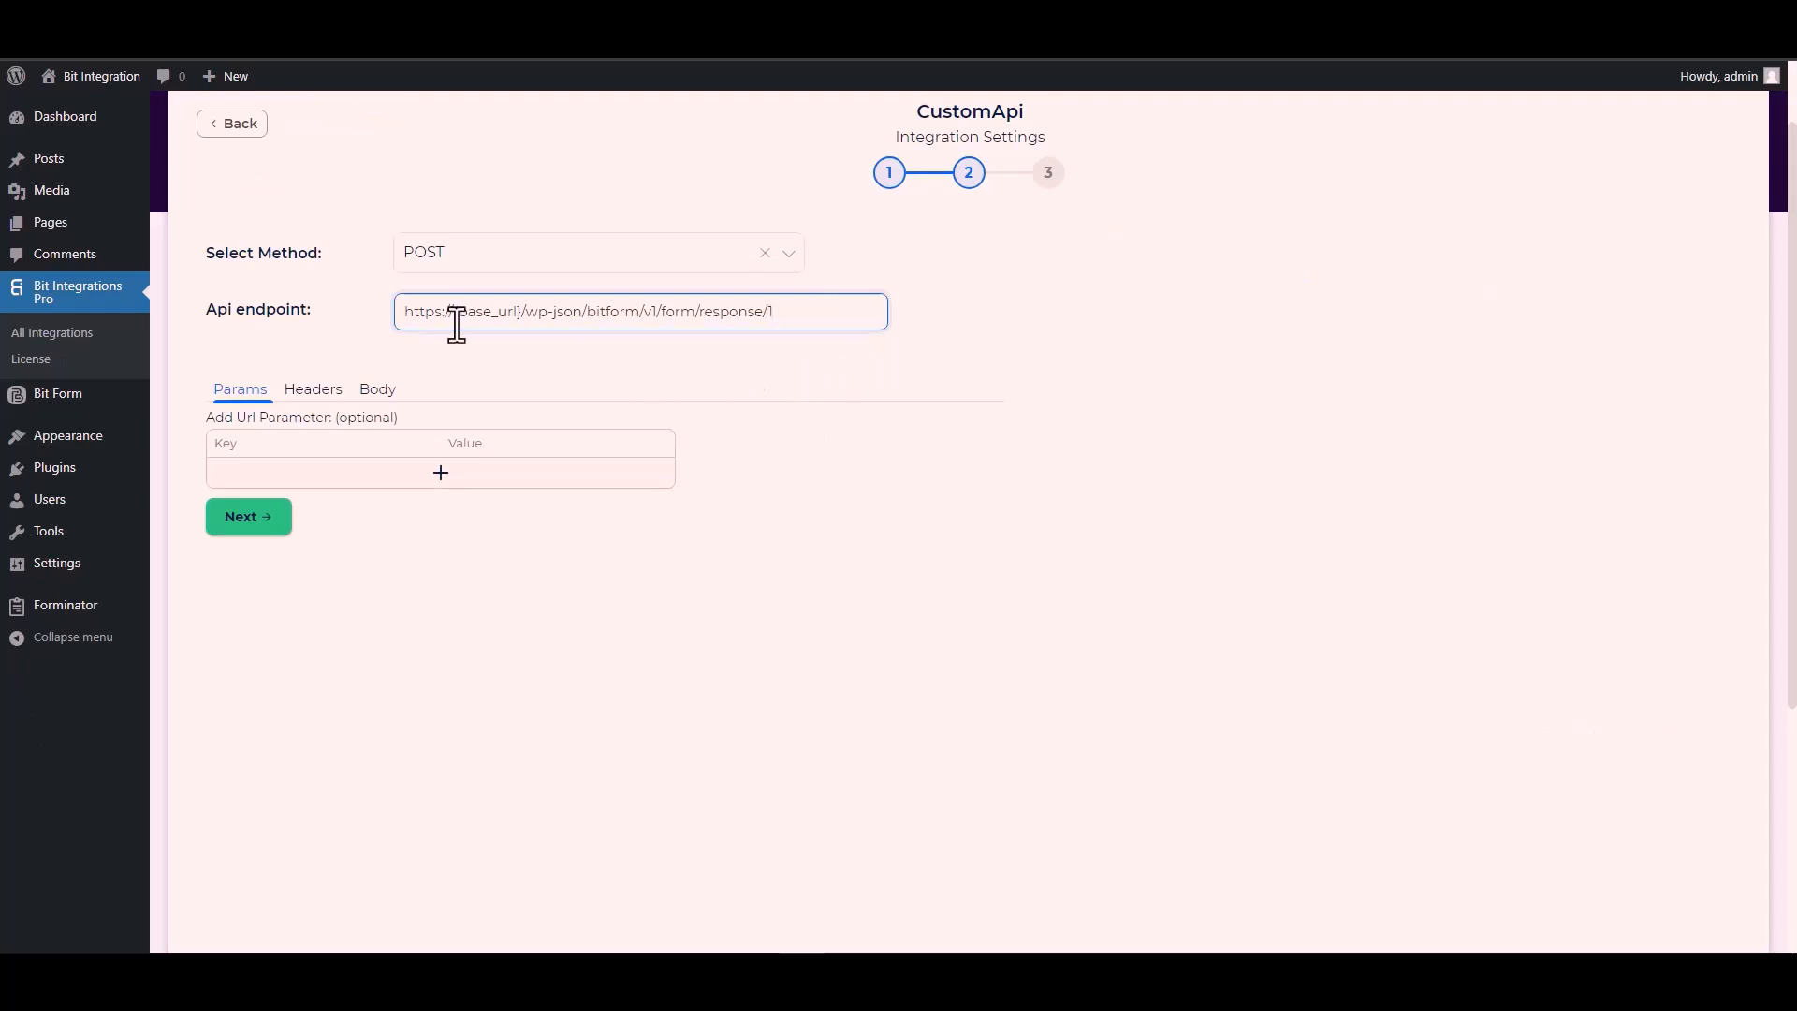
drag(524, 311, 458, 310)
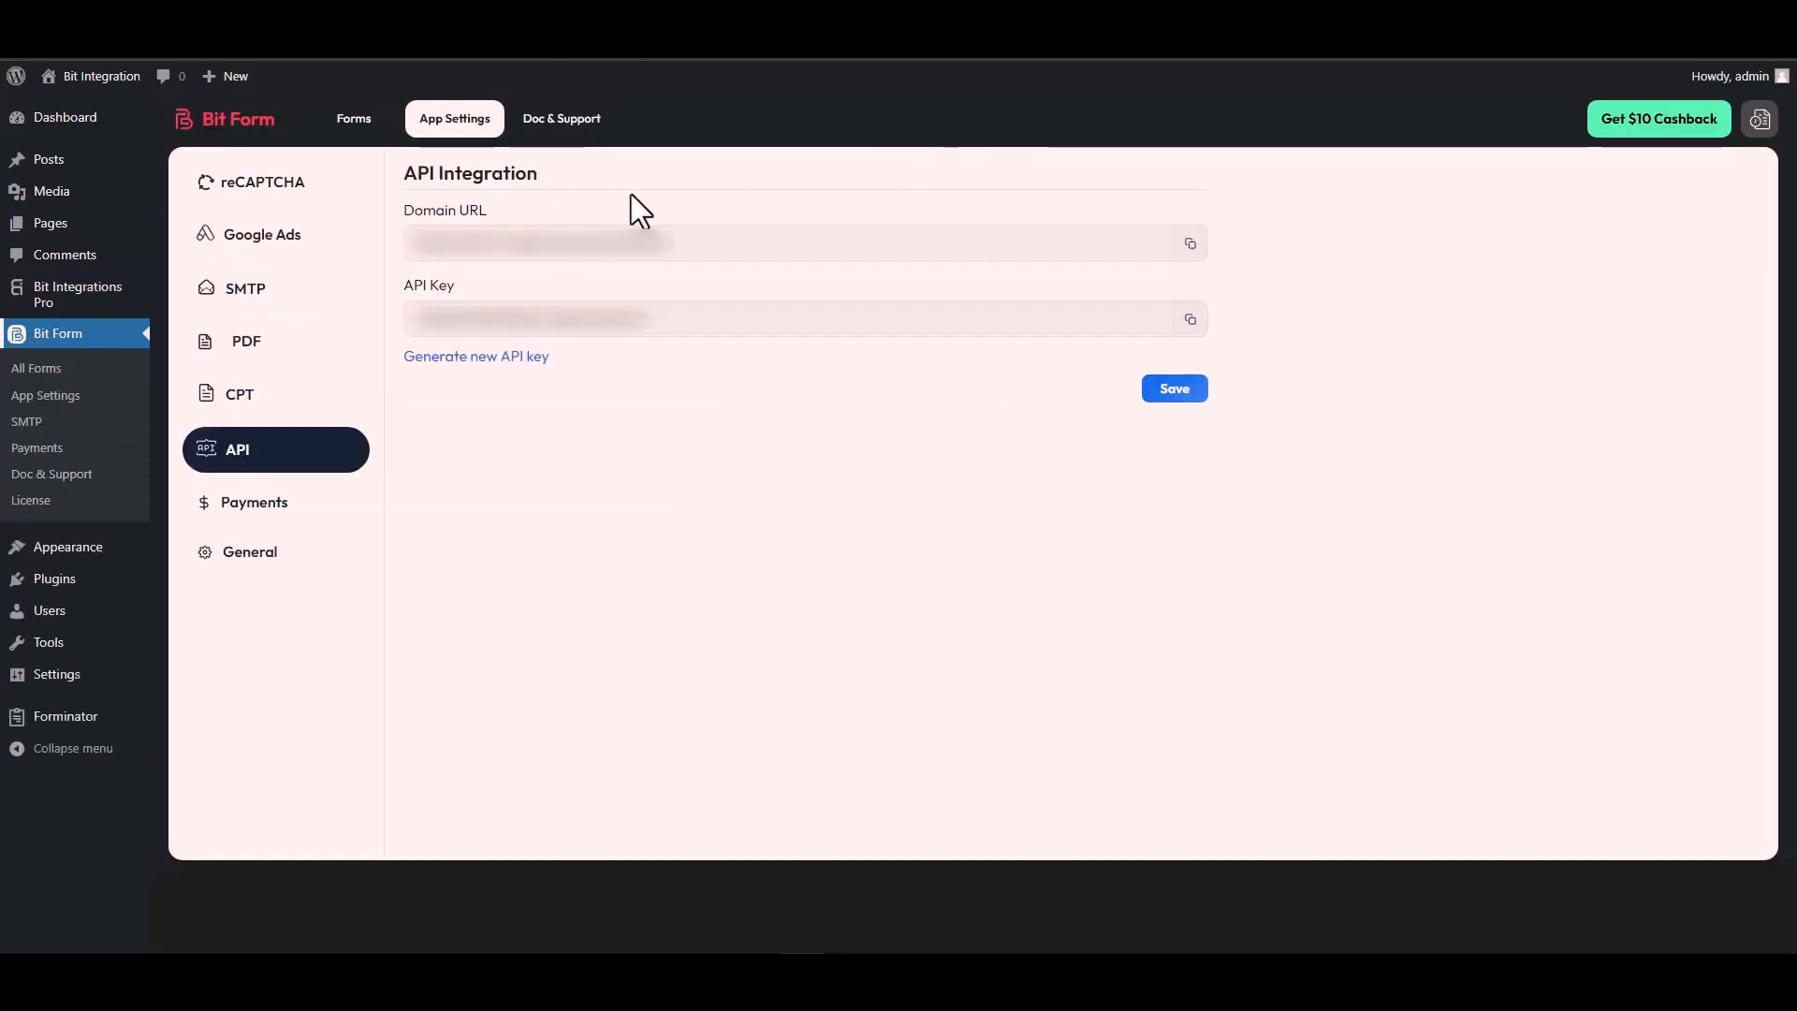
triple_click(503, 245)
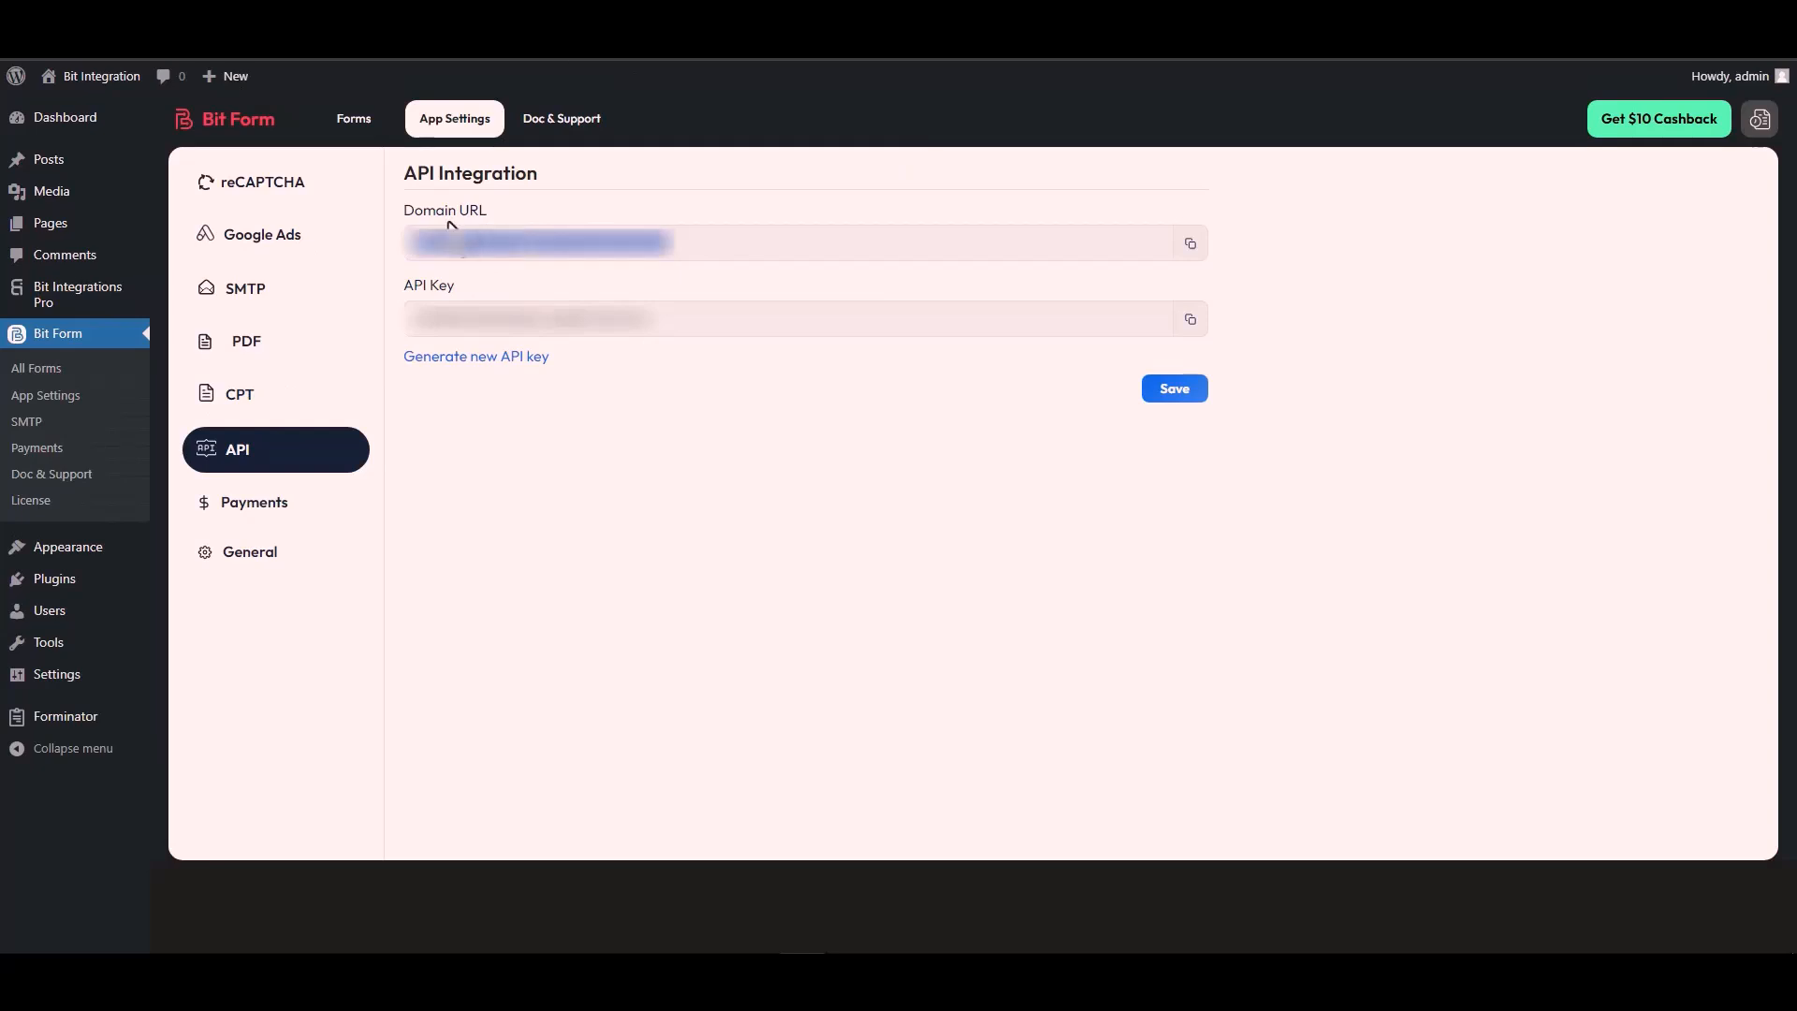
click(1191, 244)
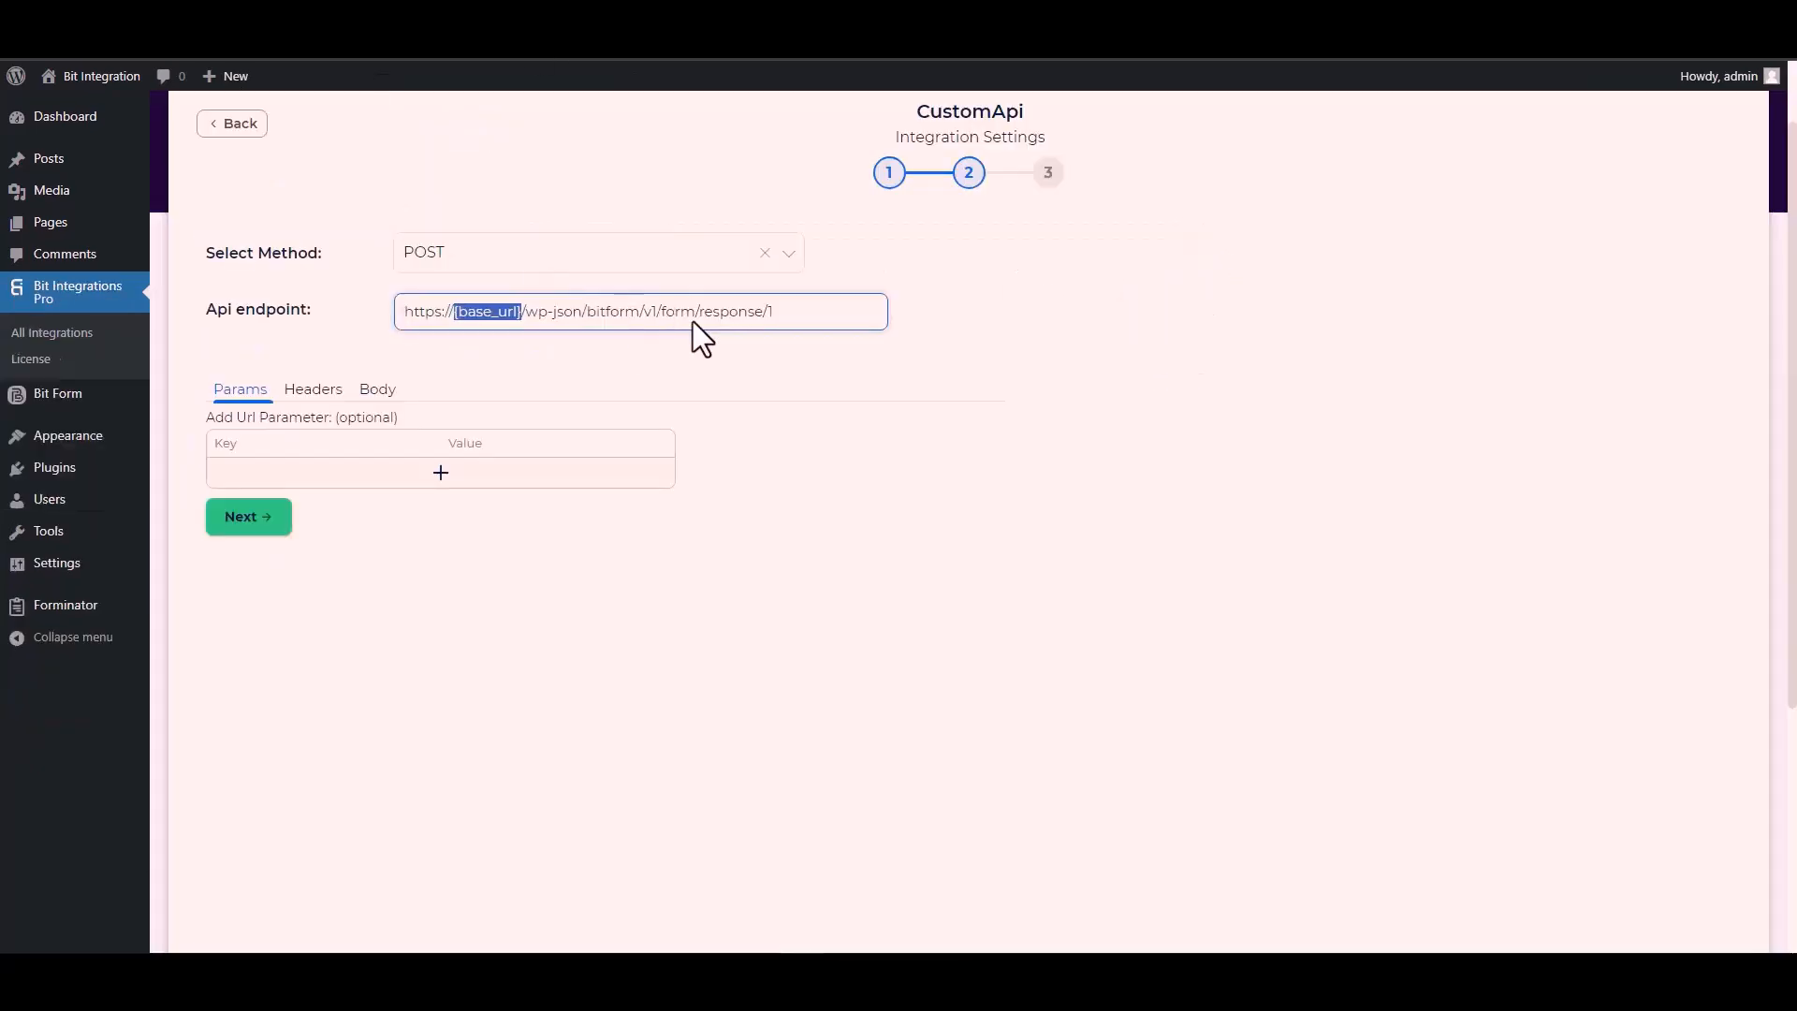
click(517, 309)
drag(522, 311, 401, 314)
key(ctrl+v)
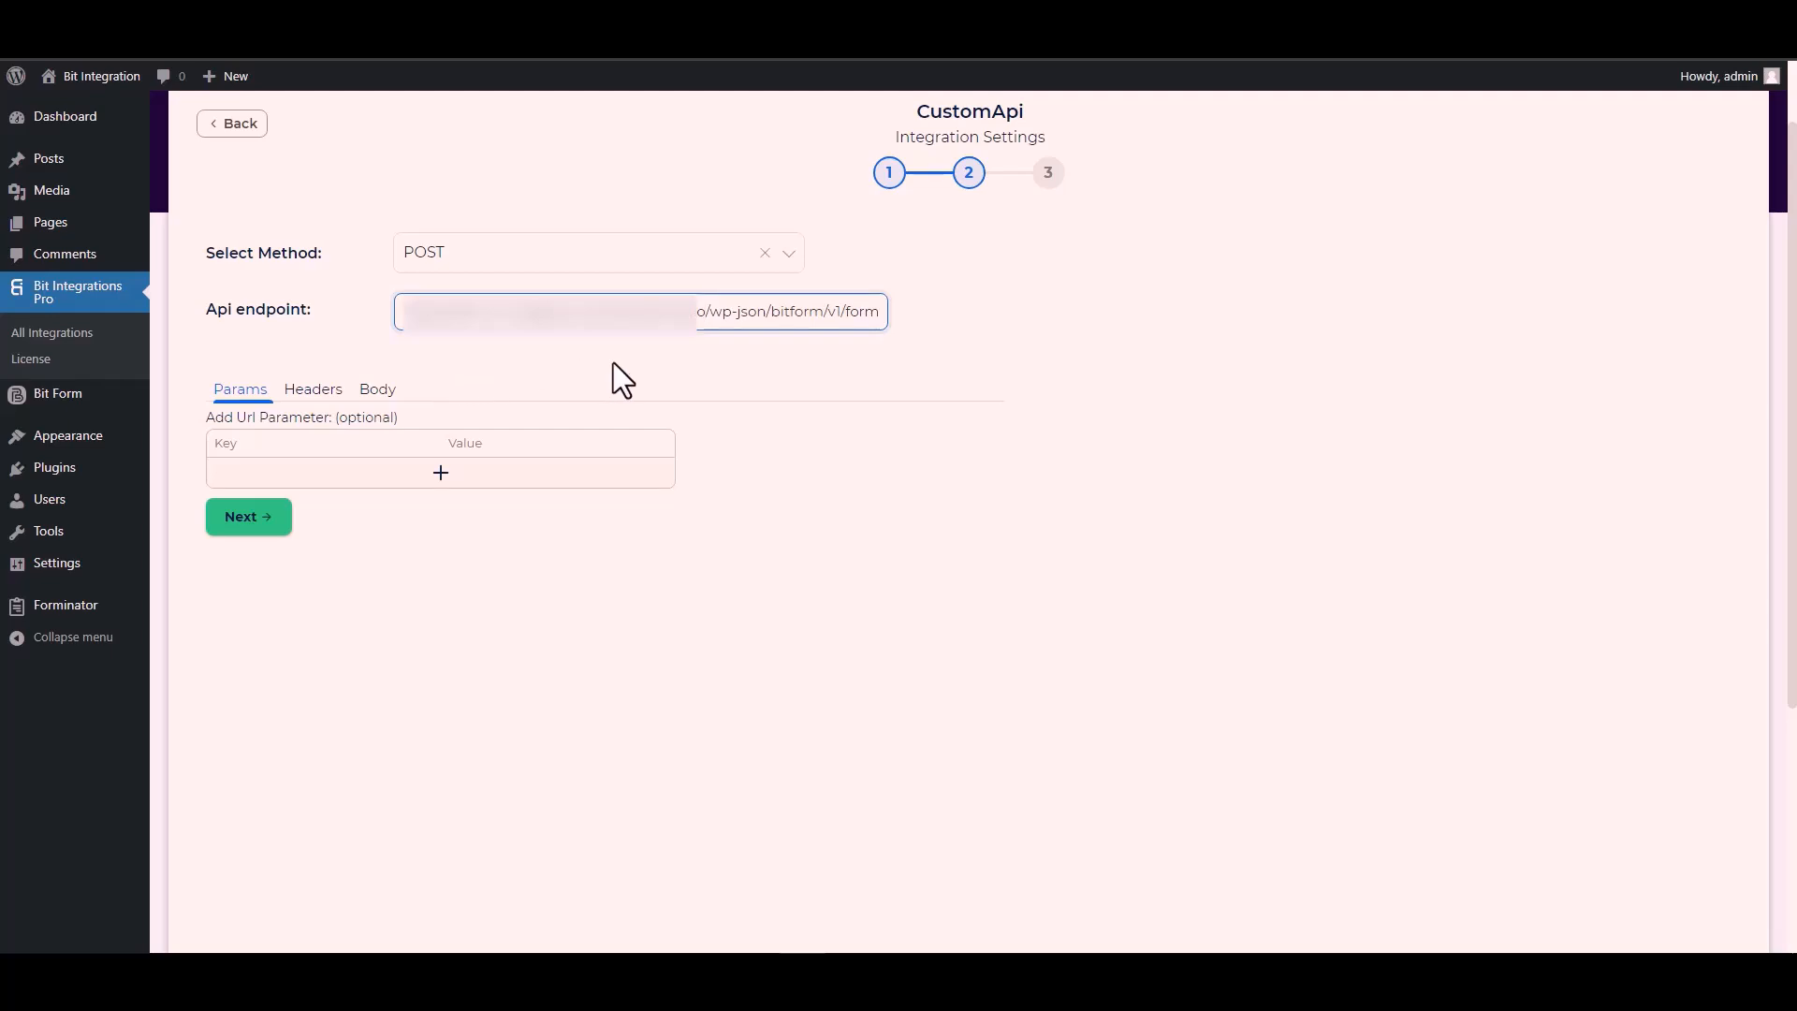
click(615, 363)
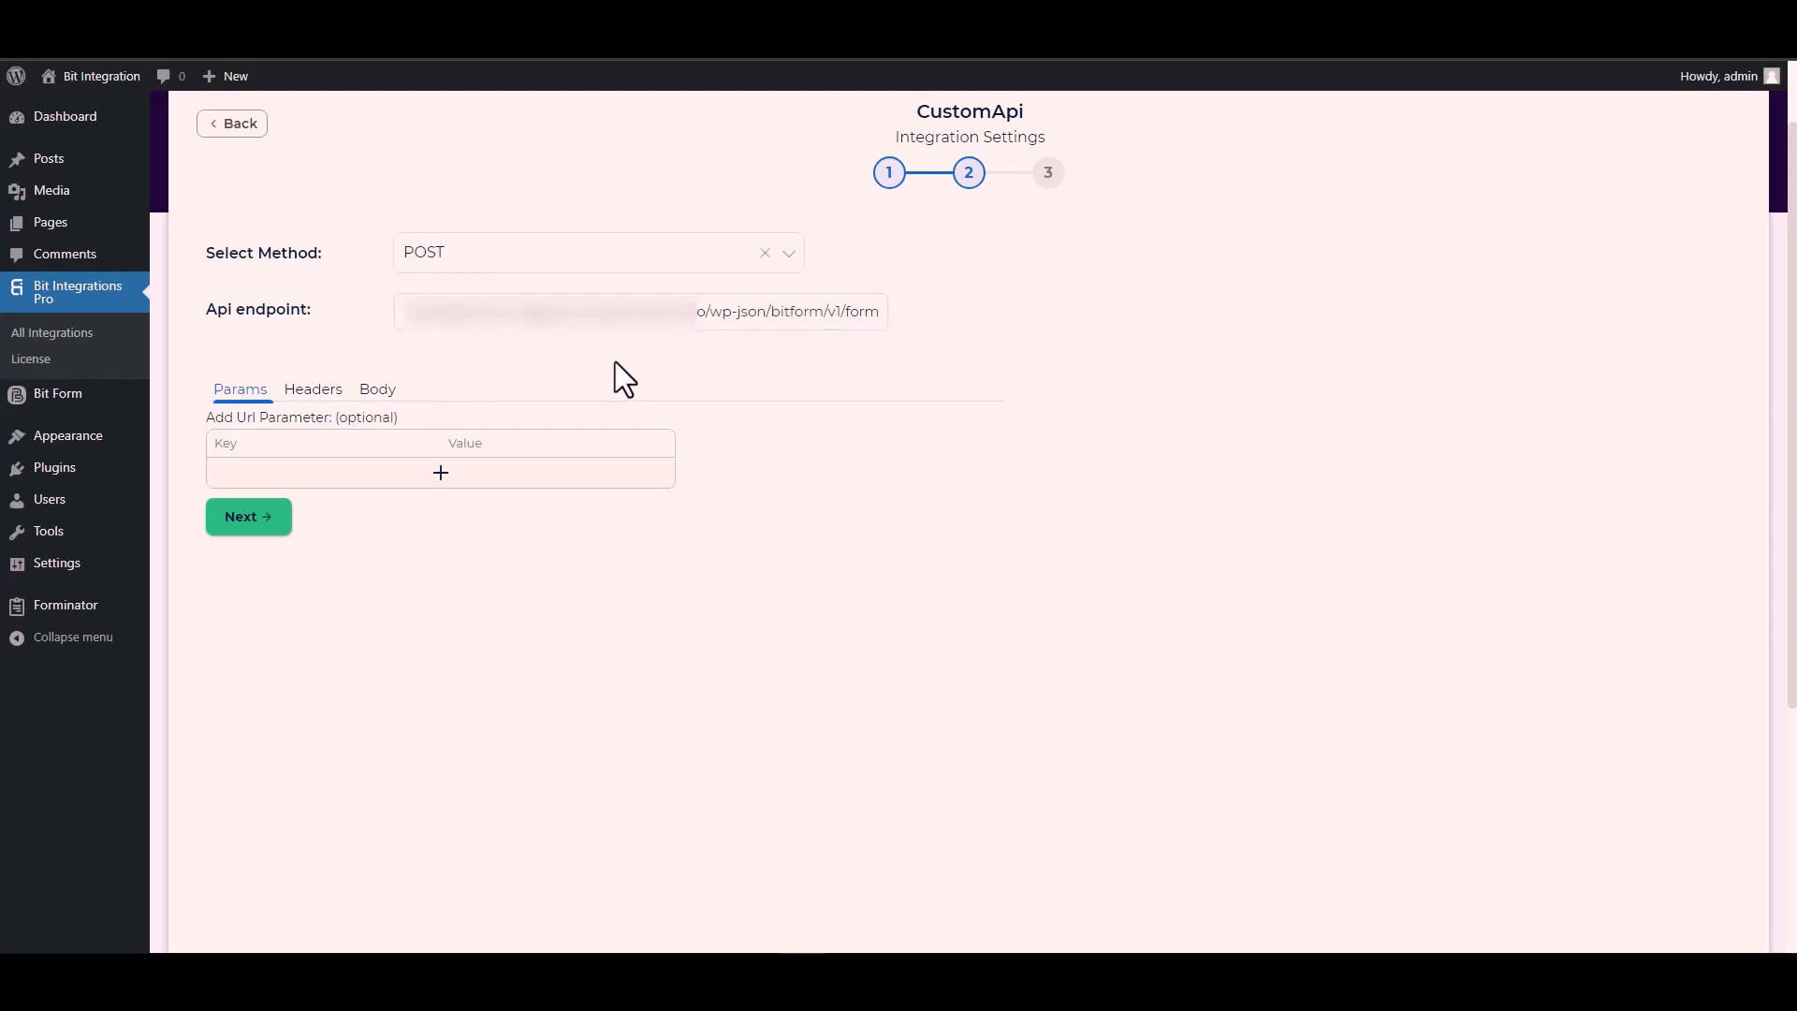
Step: In the Body settings, enable Send All Data and open the Content-Type list for application/x-www-form-urlencoded
click(379, 394)
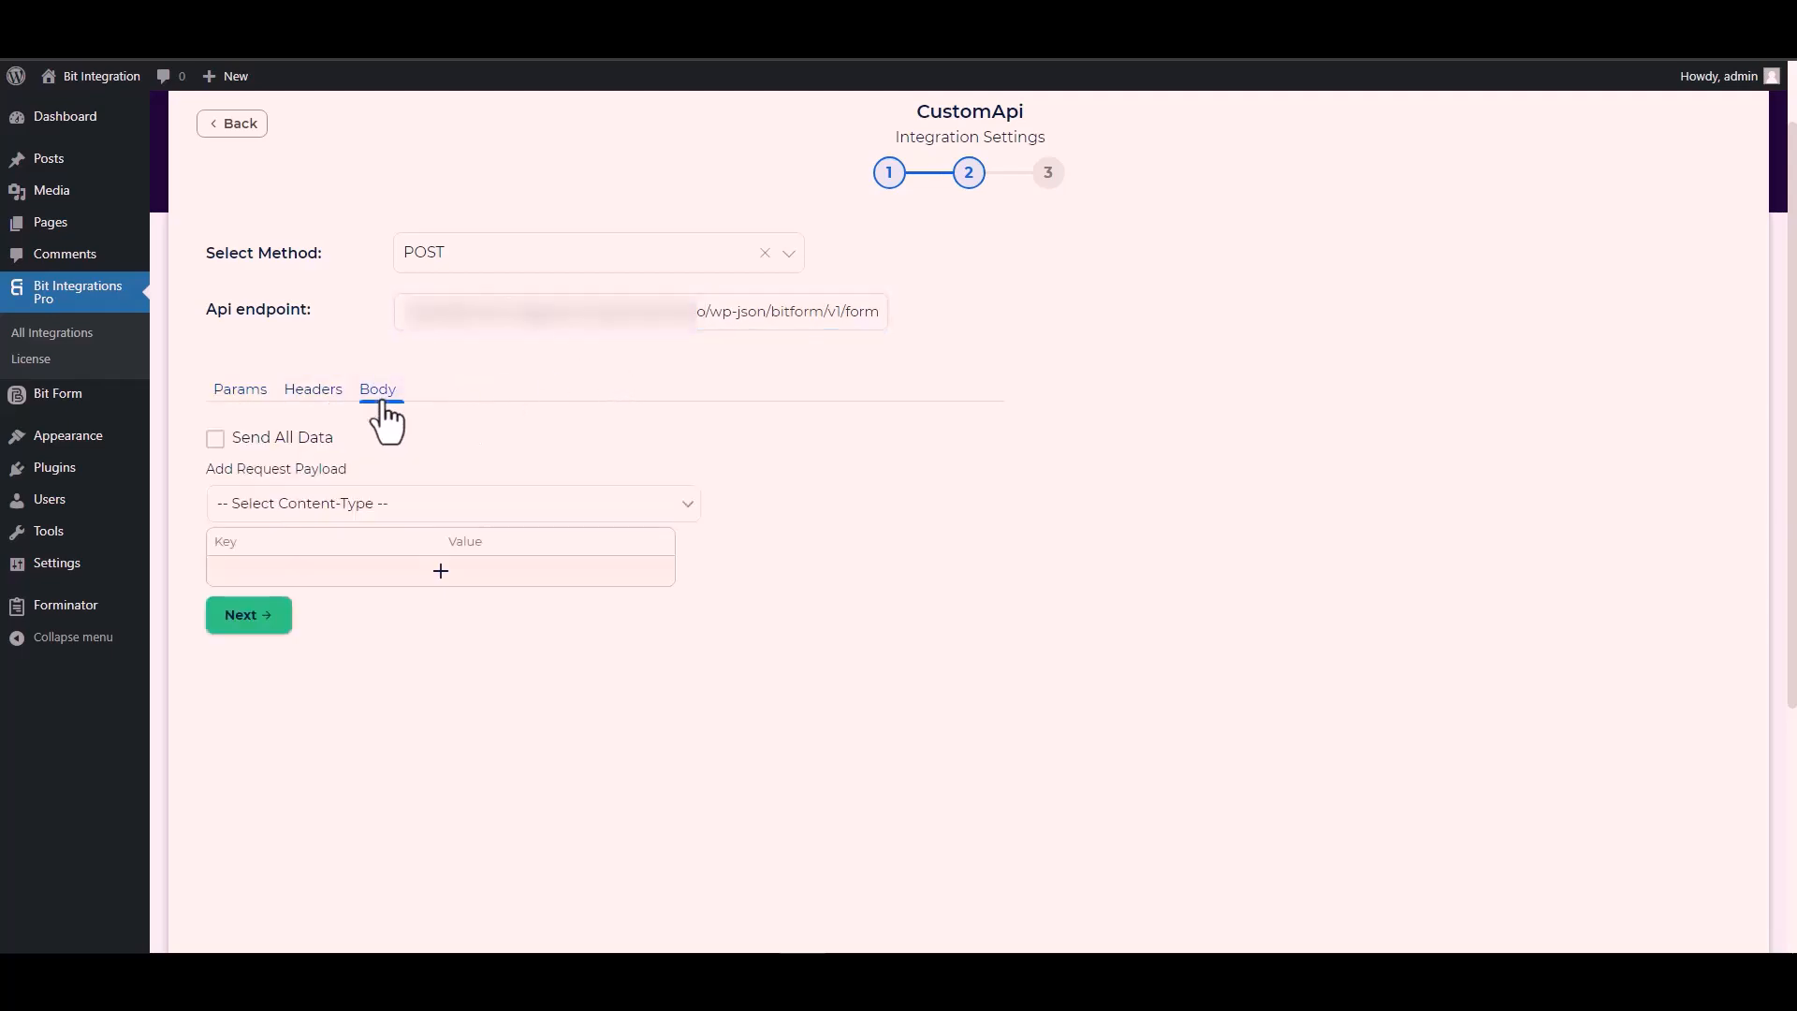
click(240, 440)
scroll(468, 375, down, 3)
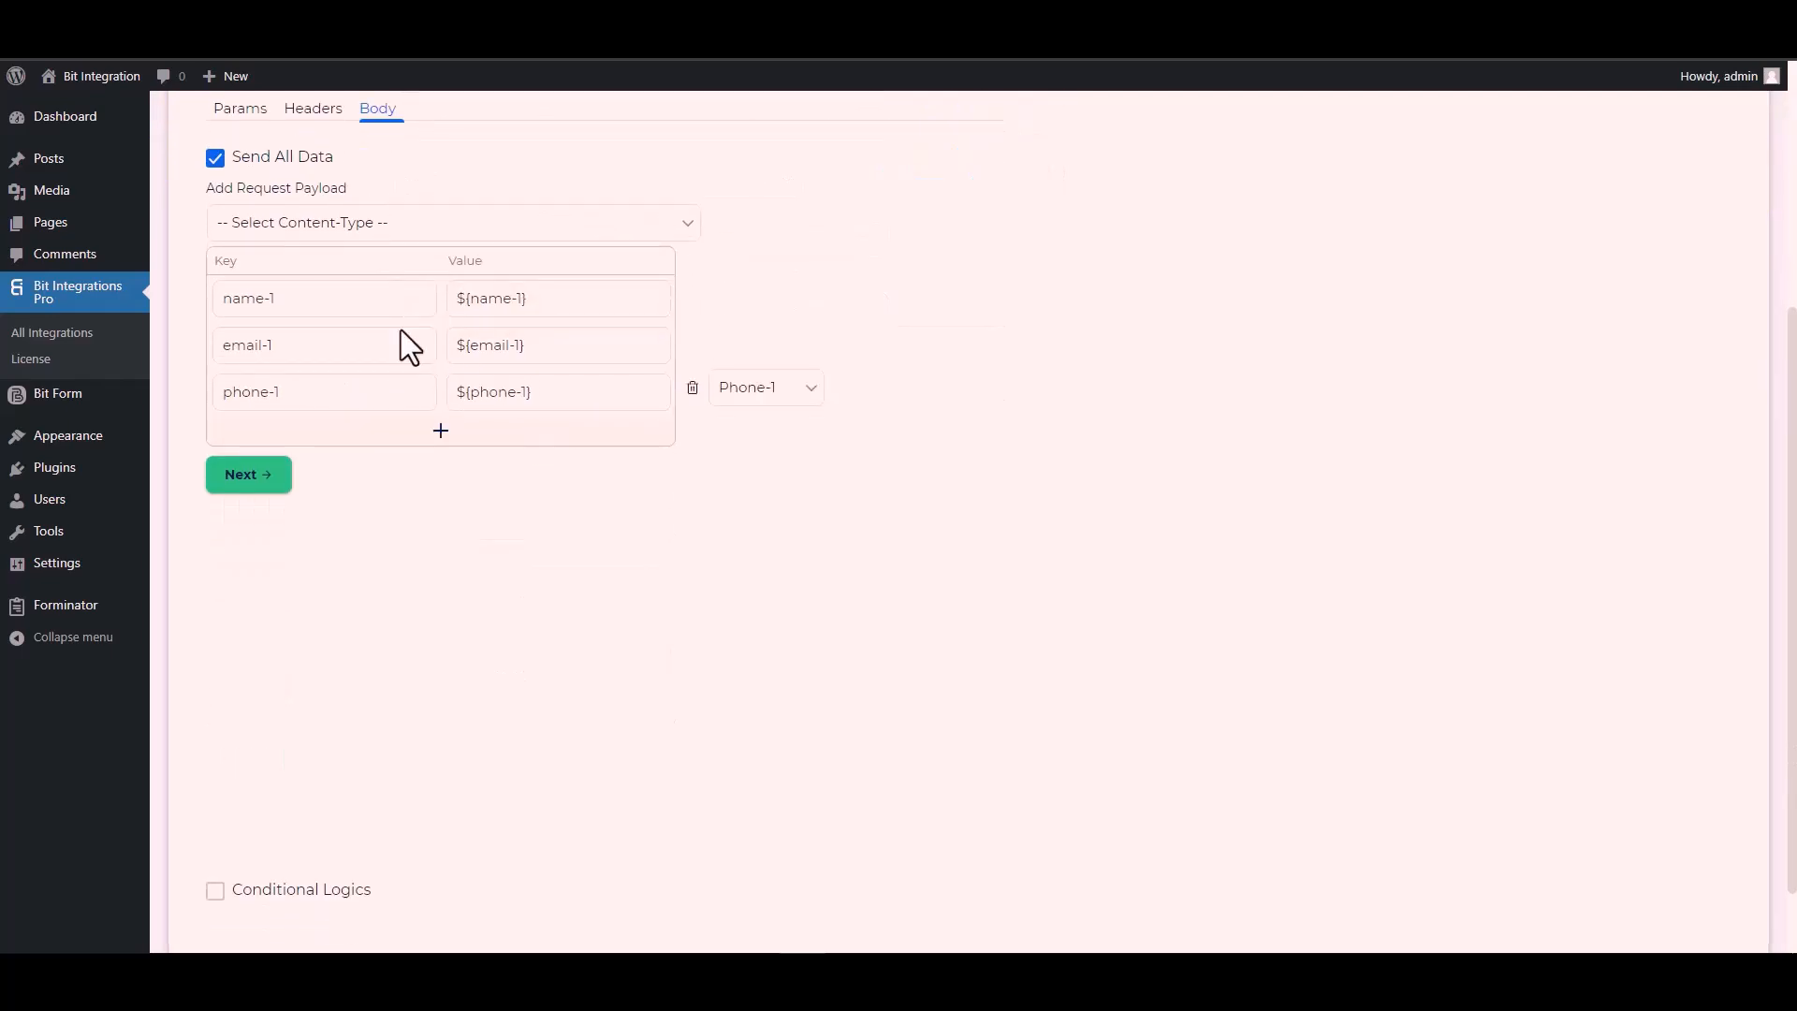
click(352, 227)
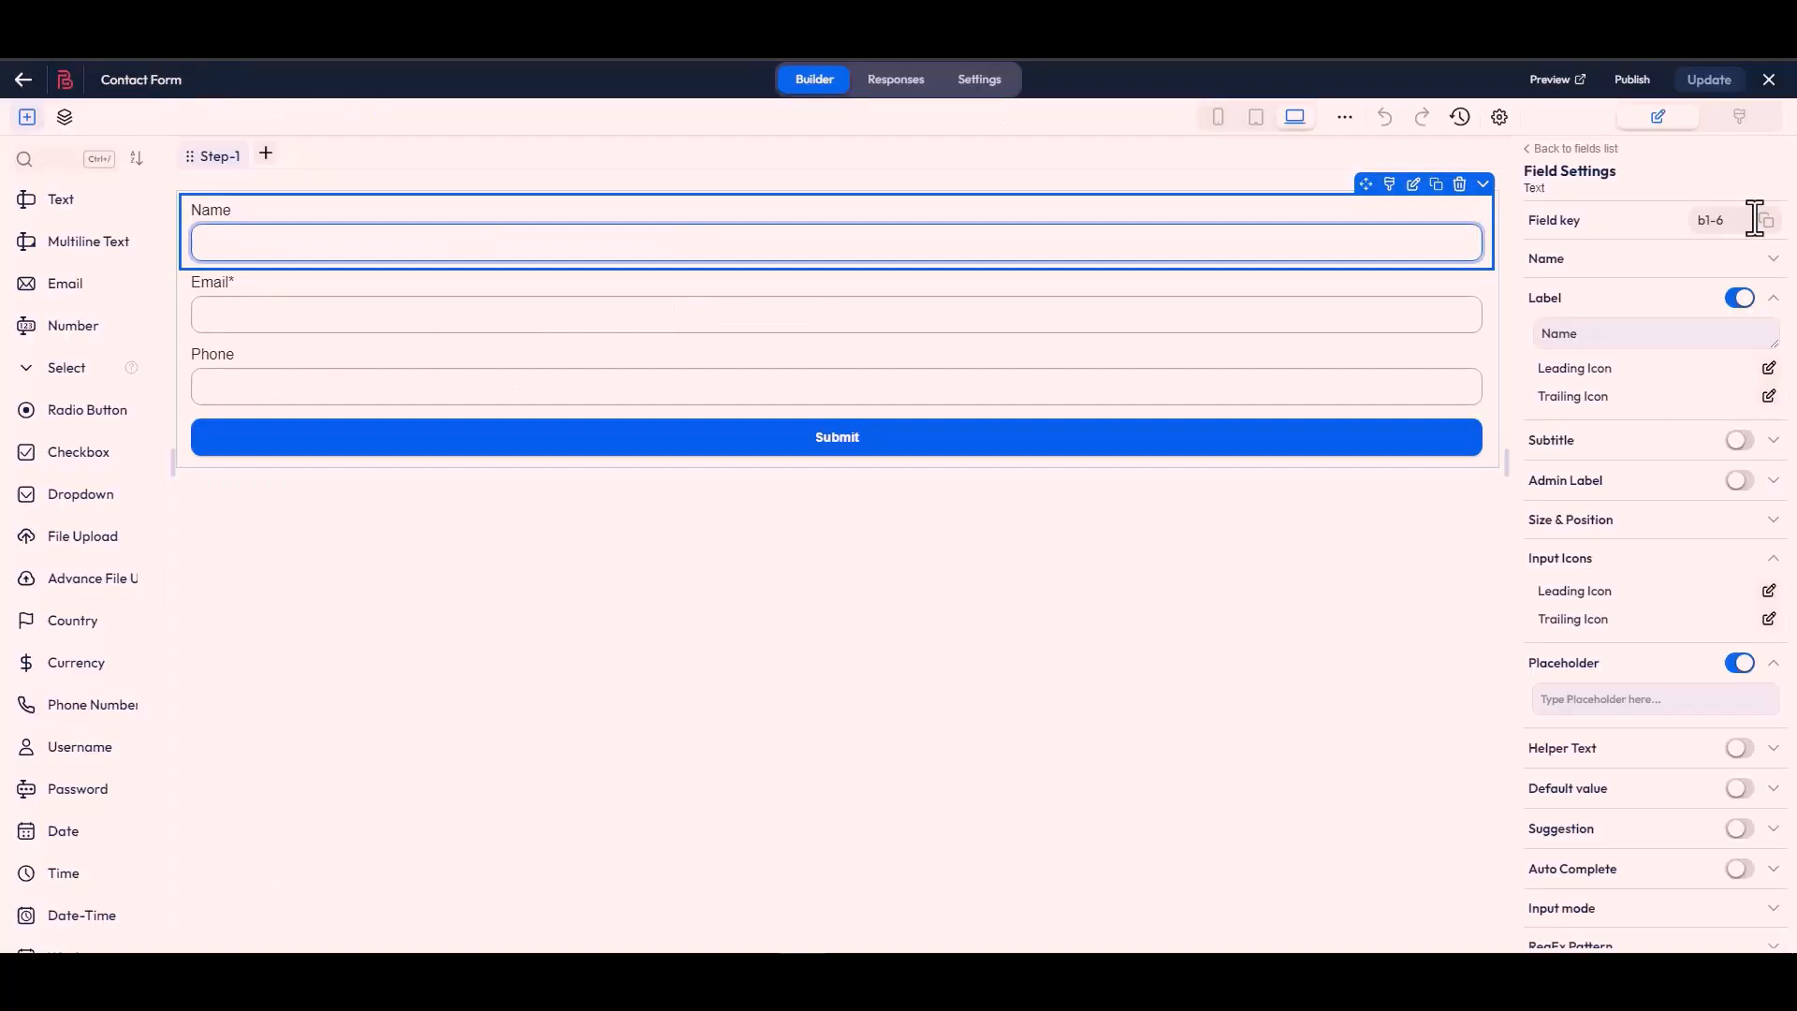
Step: Replace payload keys name-1, email-1 and phone-1 with field keys b1-6, b1-4 and b1-7
click(1766, 221)
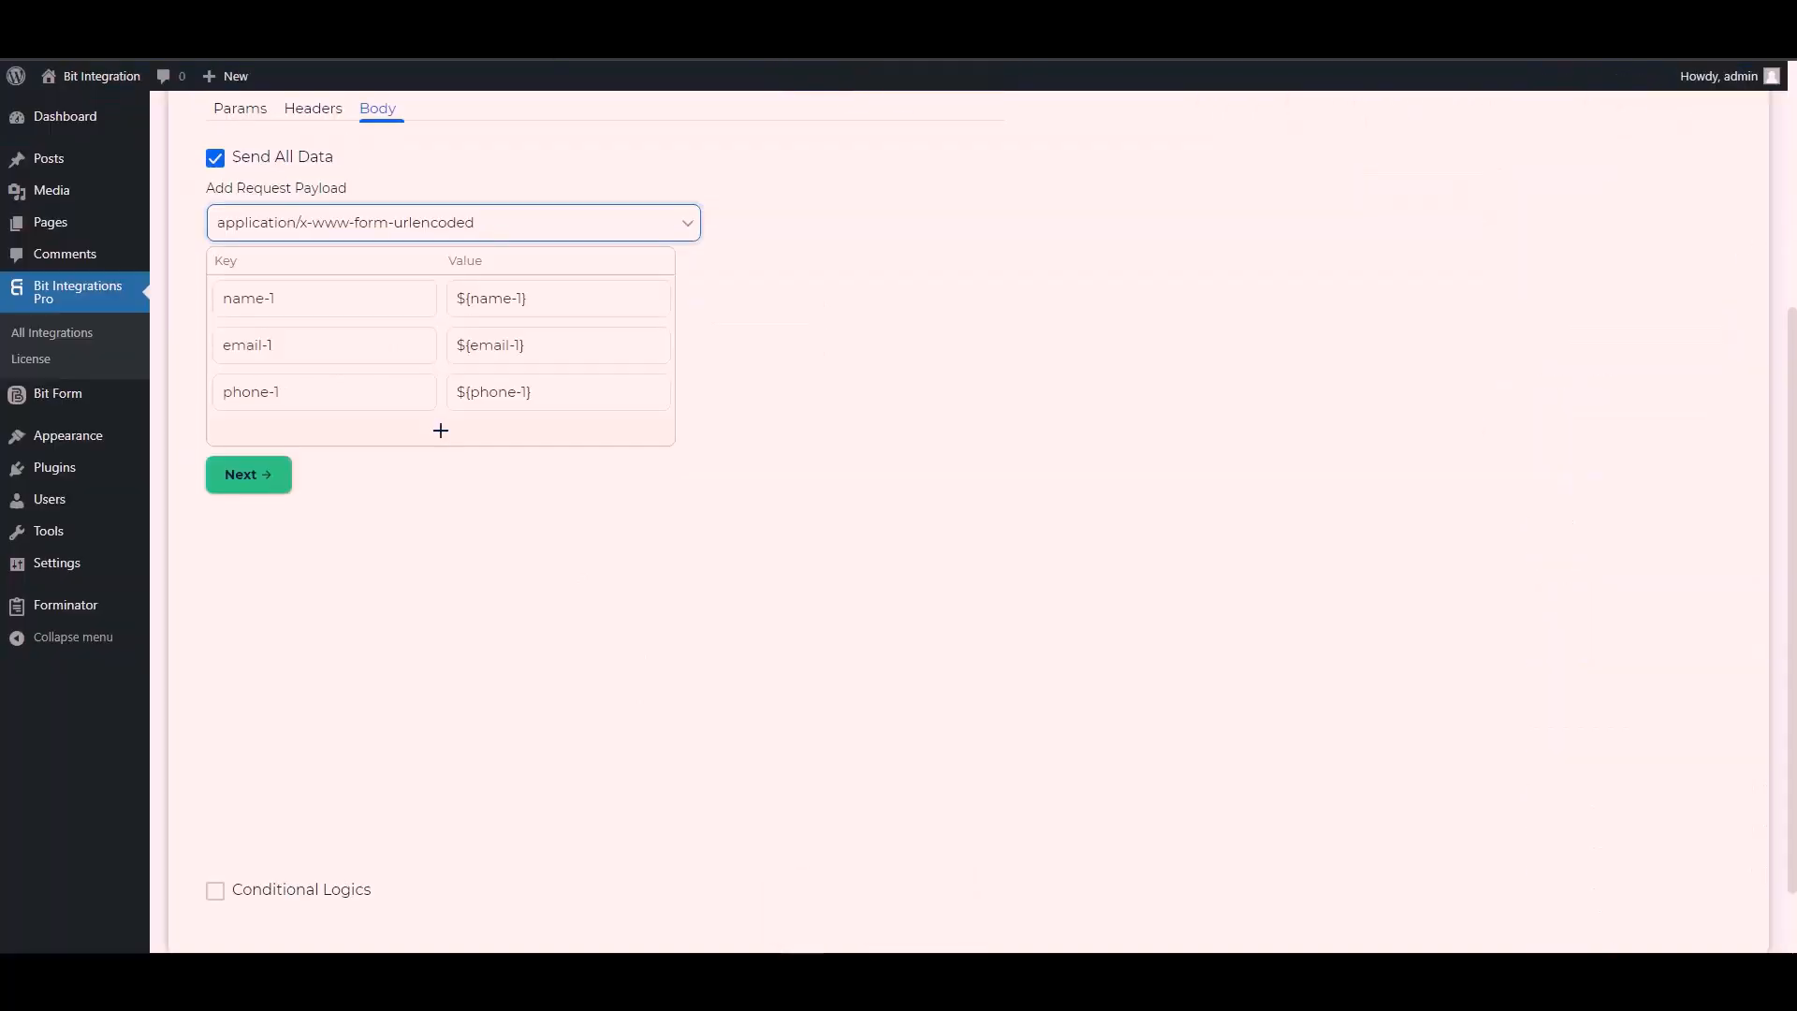
triple_click(308, 299)
key(ctrl+v)
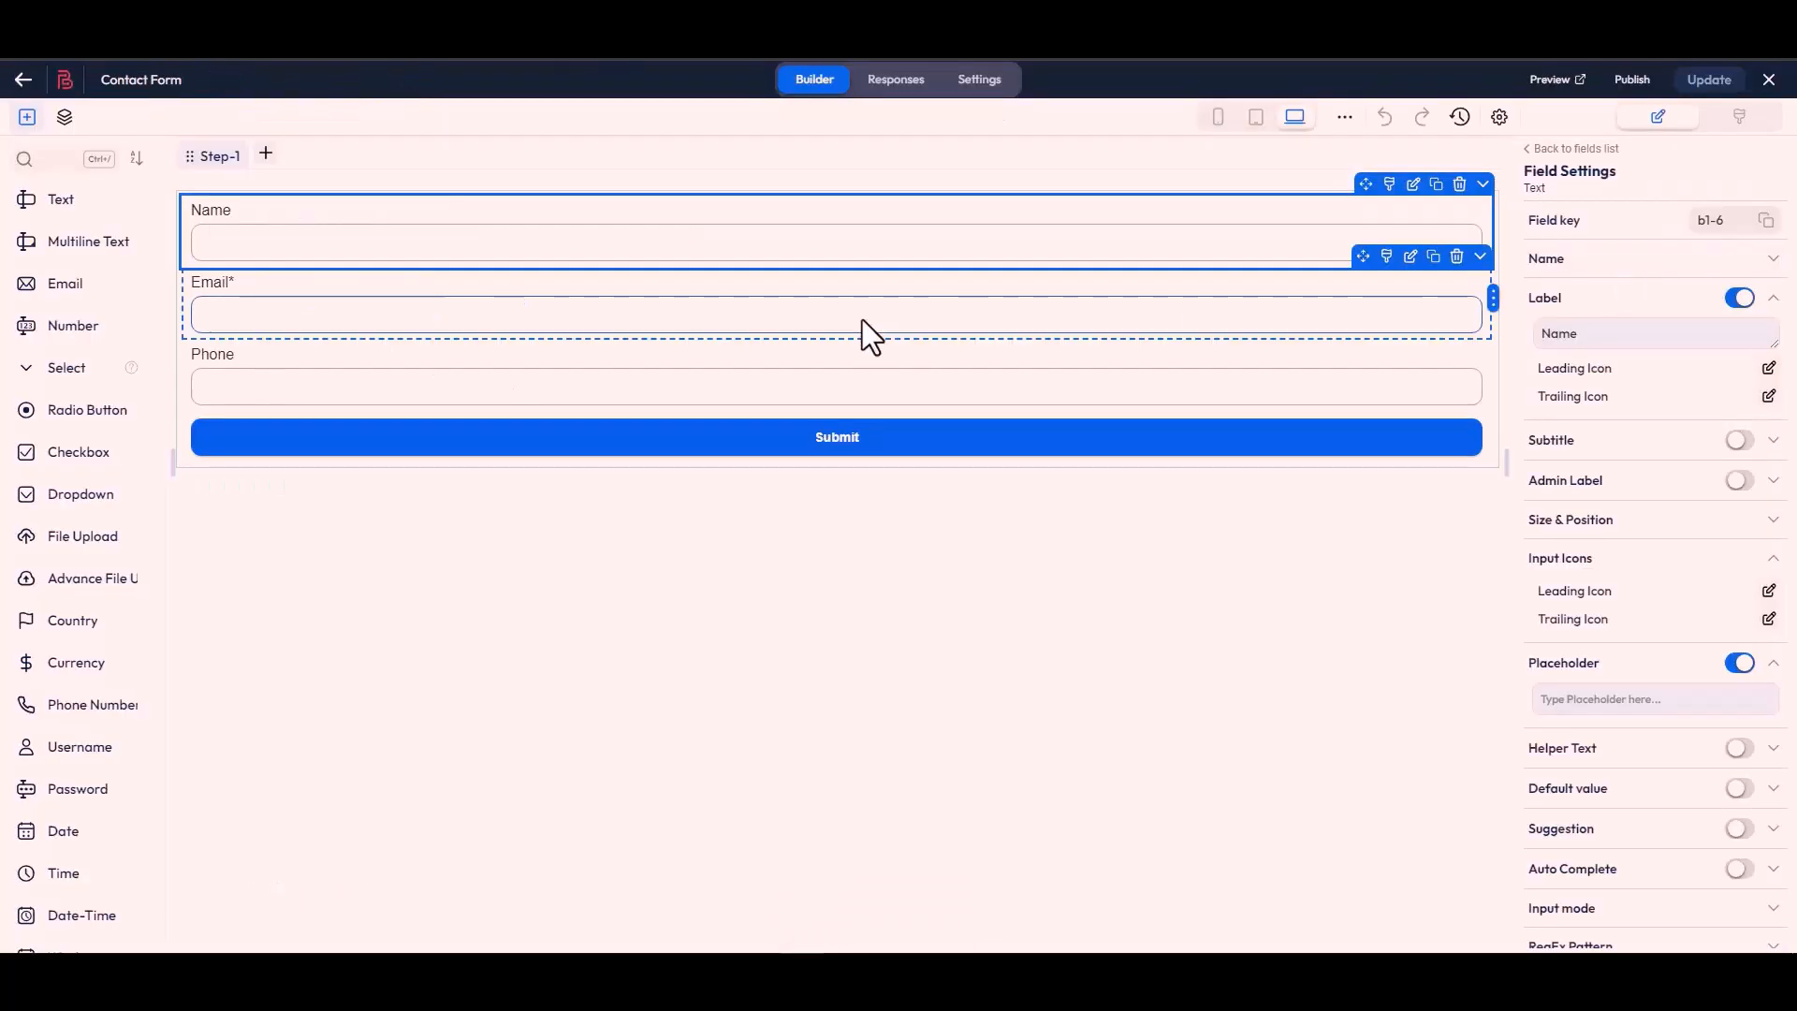
click(863, 321)
click(1766, 221)
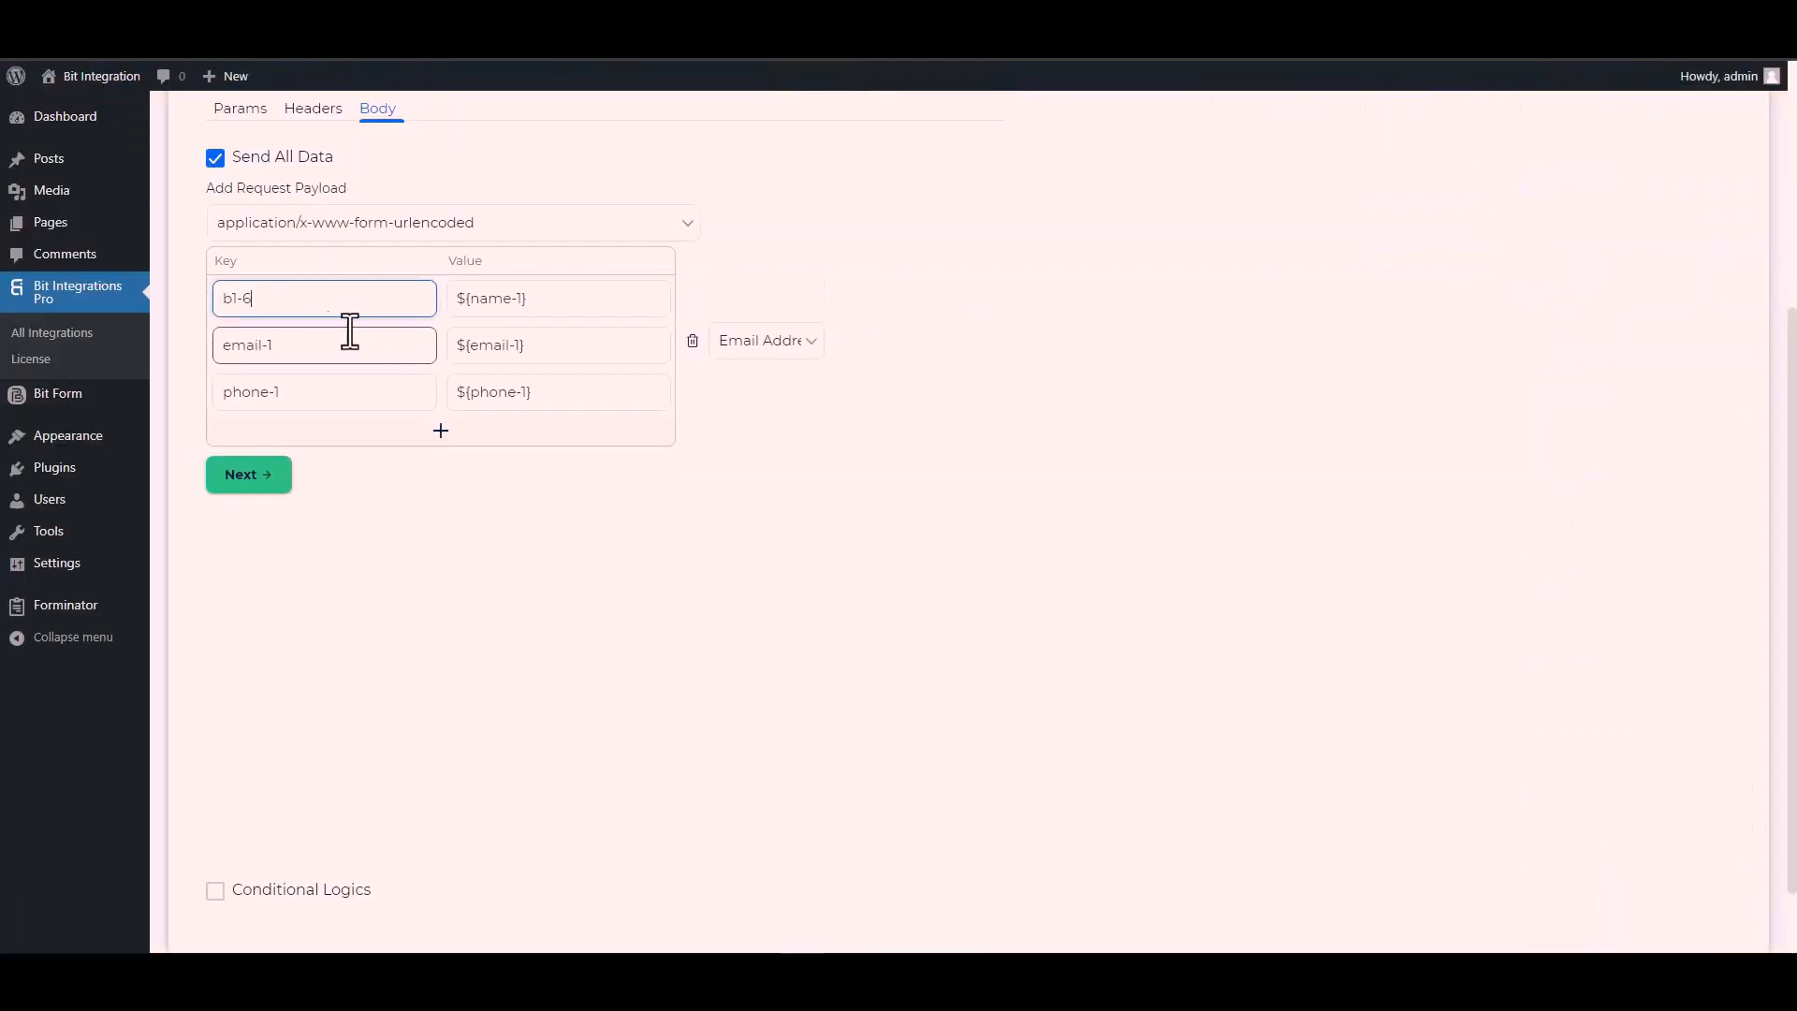
click(302, 351)
triple_click(302, 354)
key(ctrl+v)
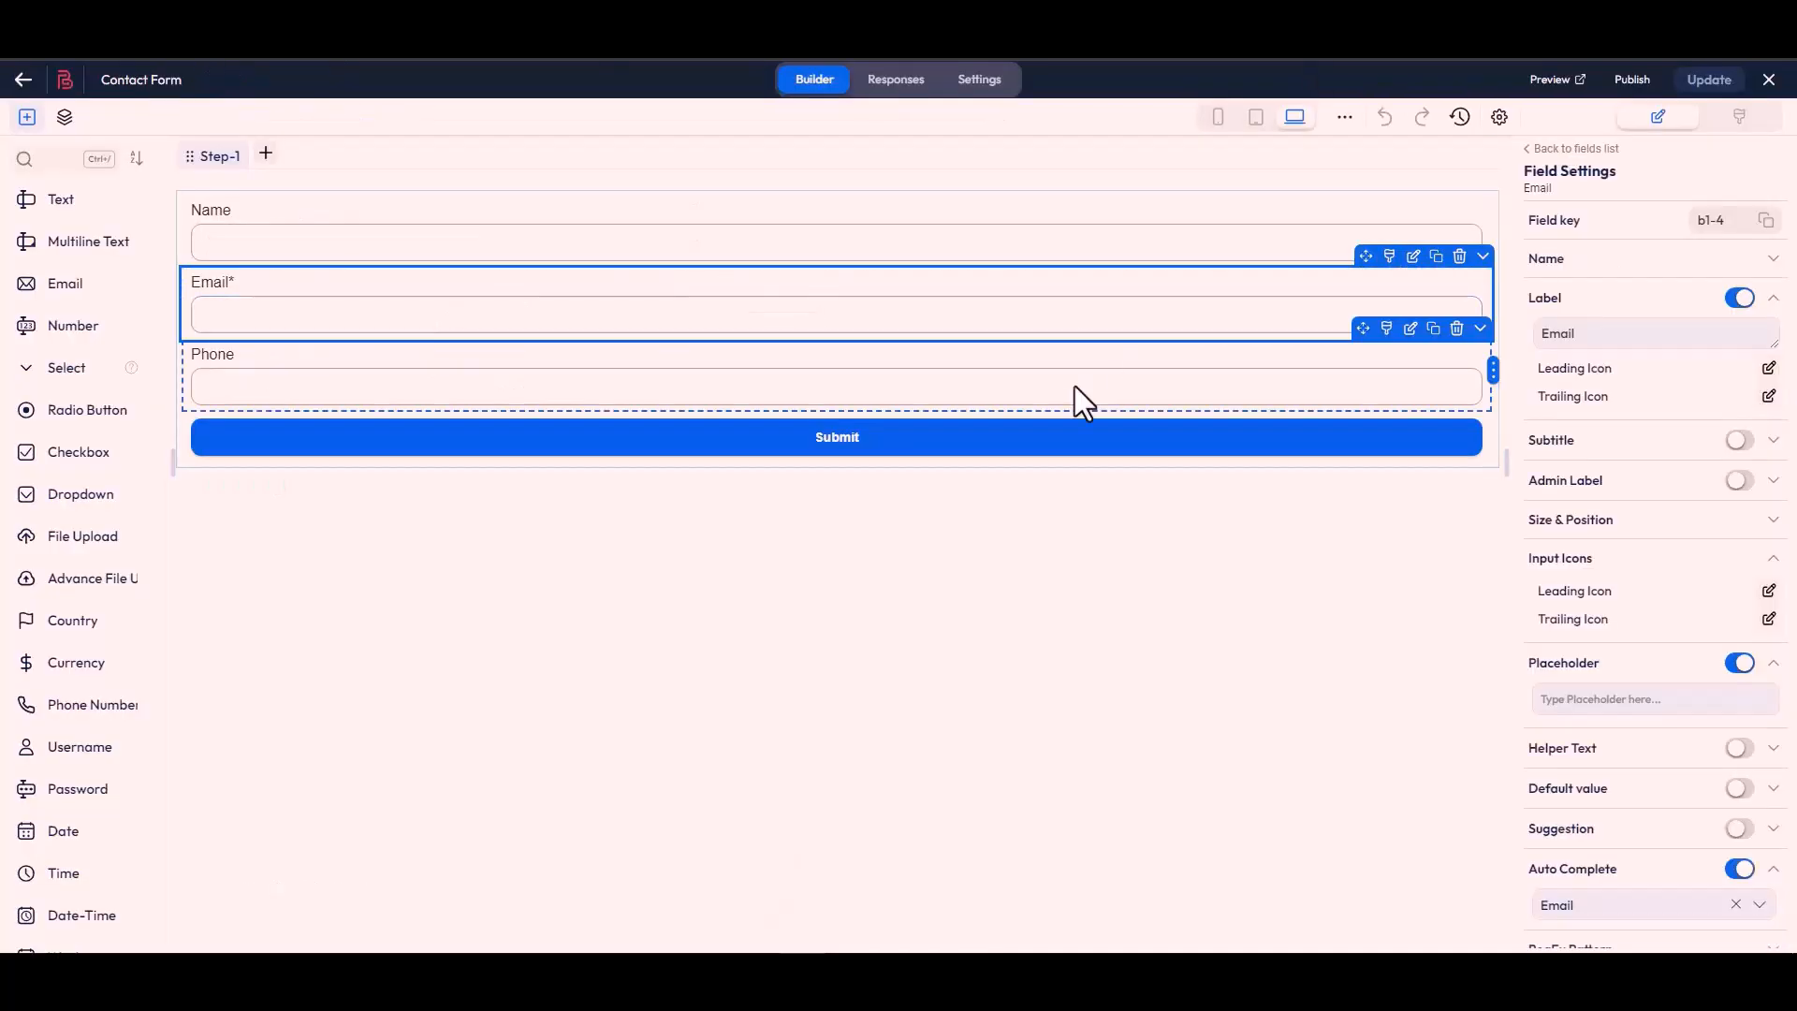
click(927, 405)
click(1767, 221)
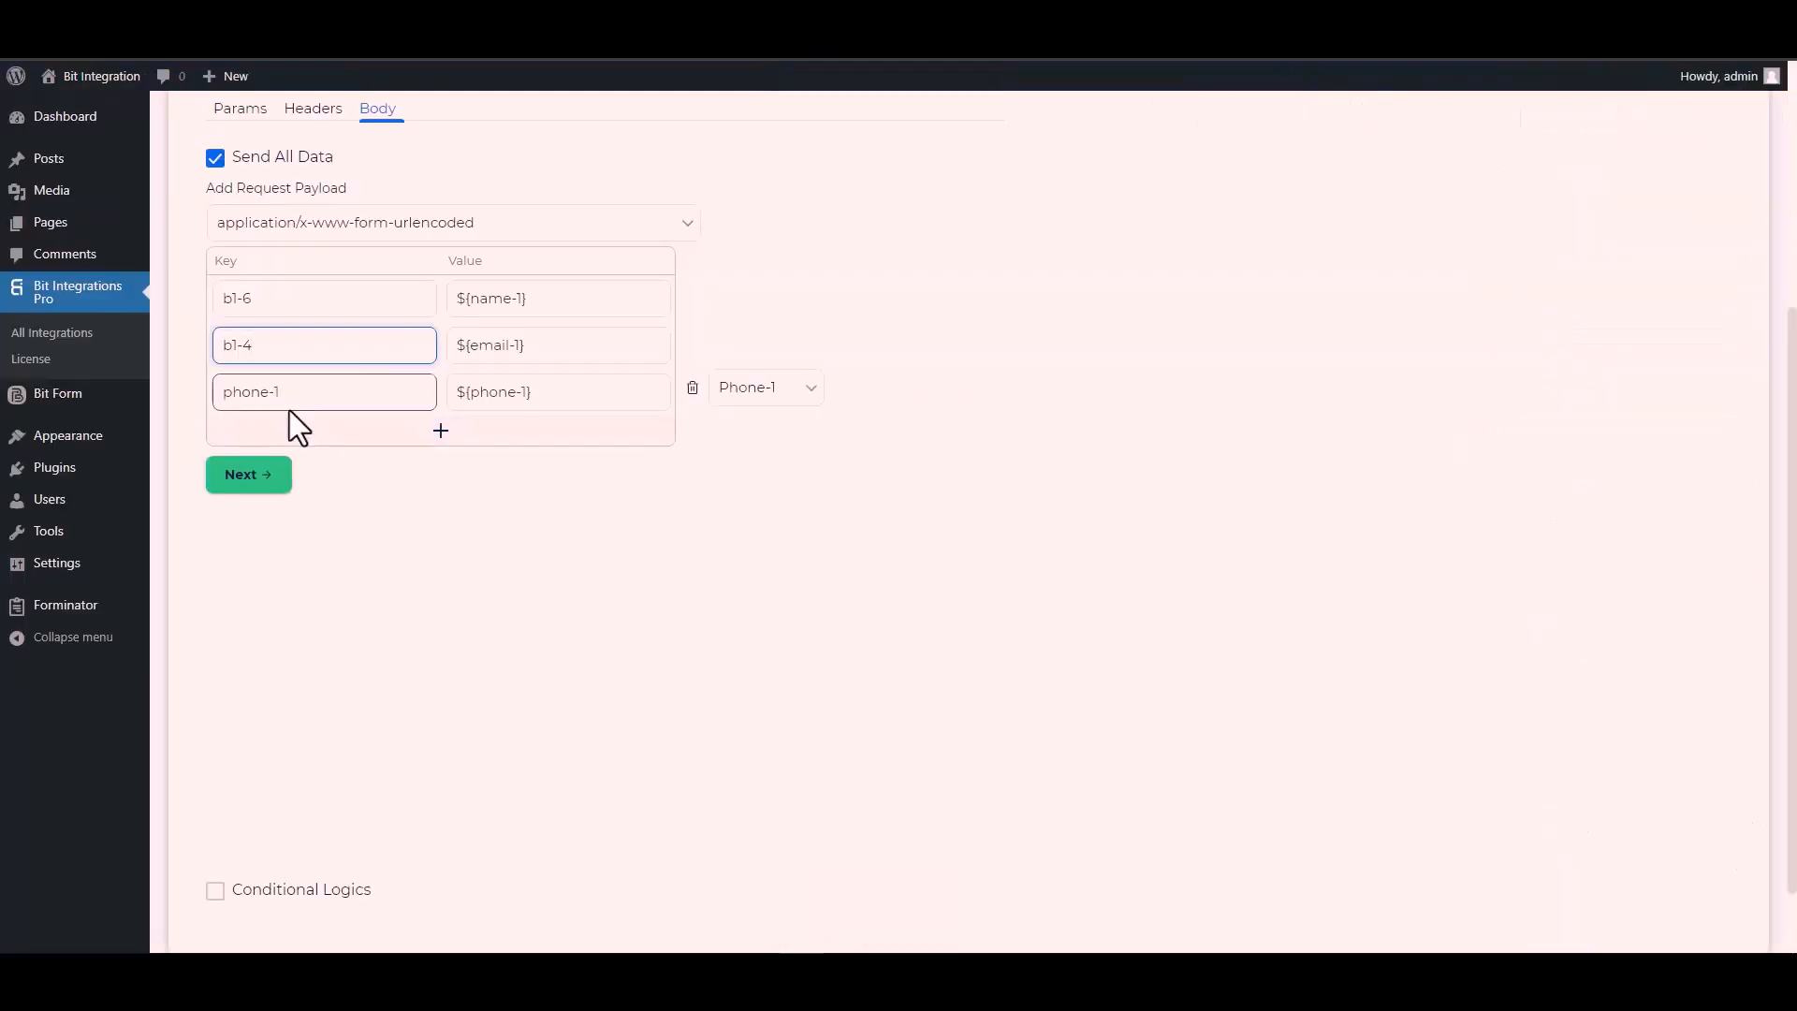
triple_click(296, 403)
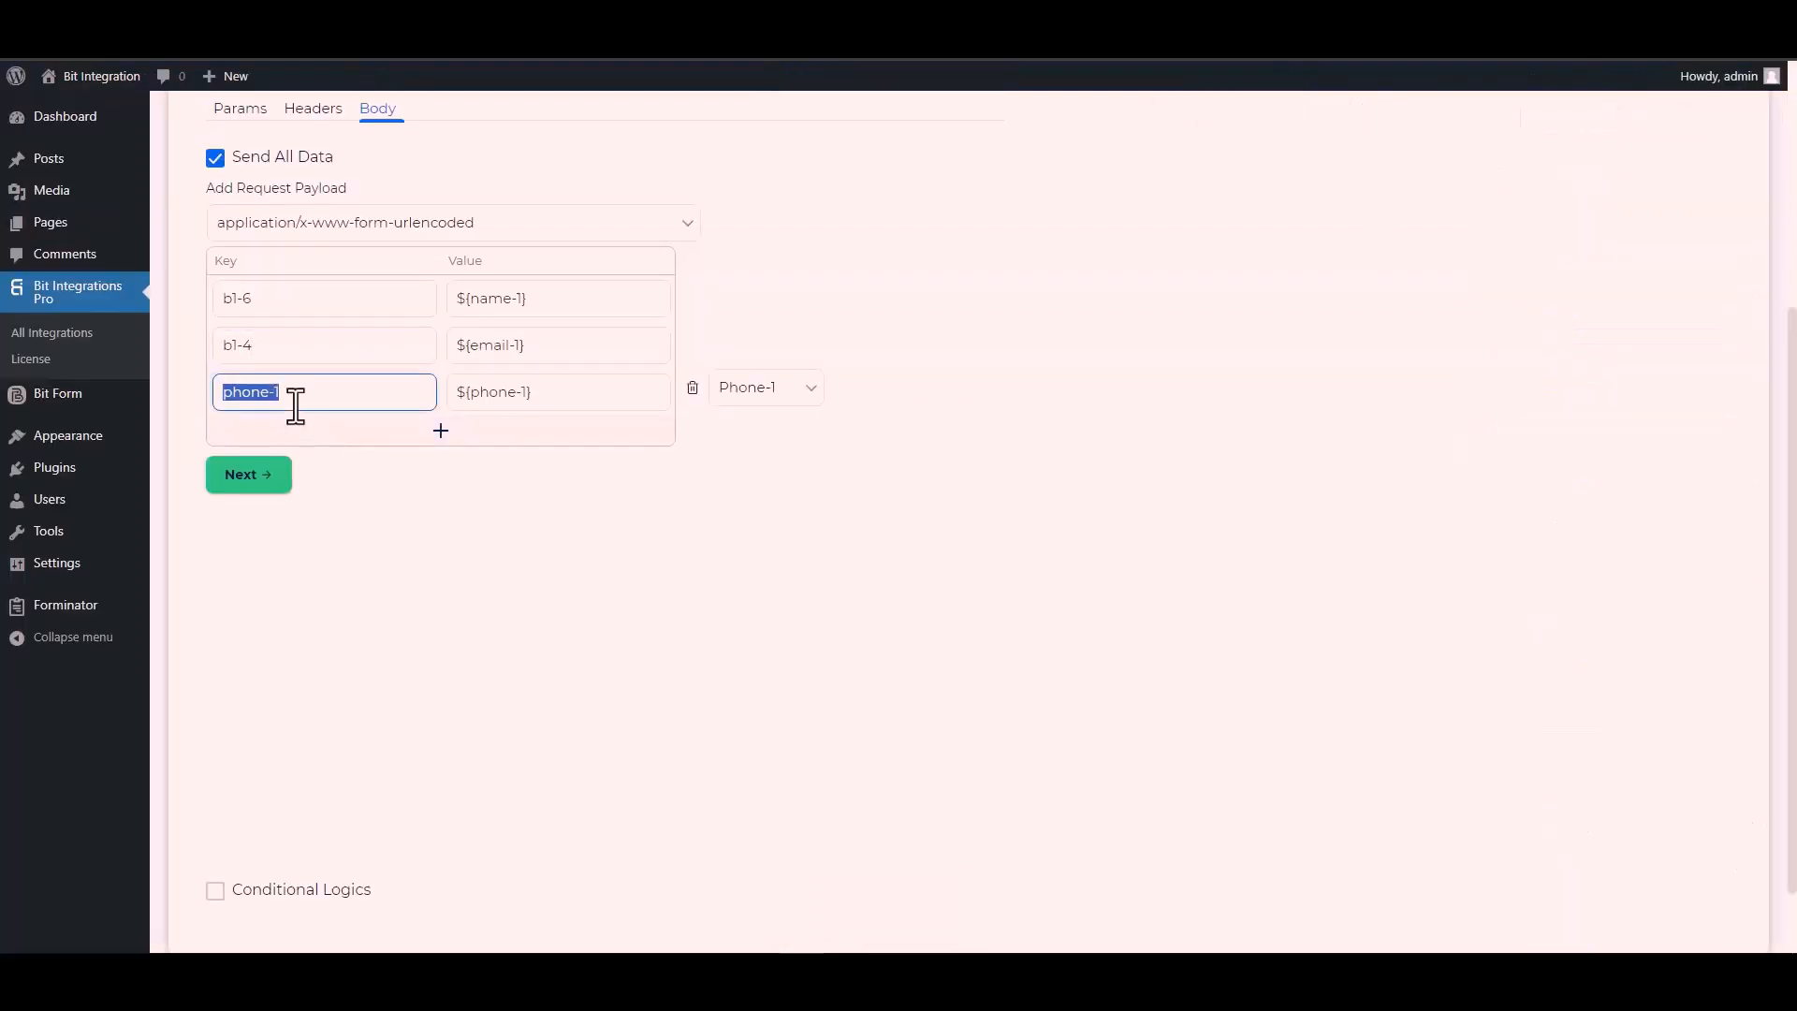
key(ctrl+v)
scroll(212, 829, down, 1)
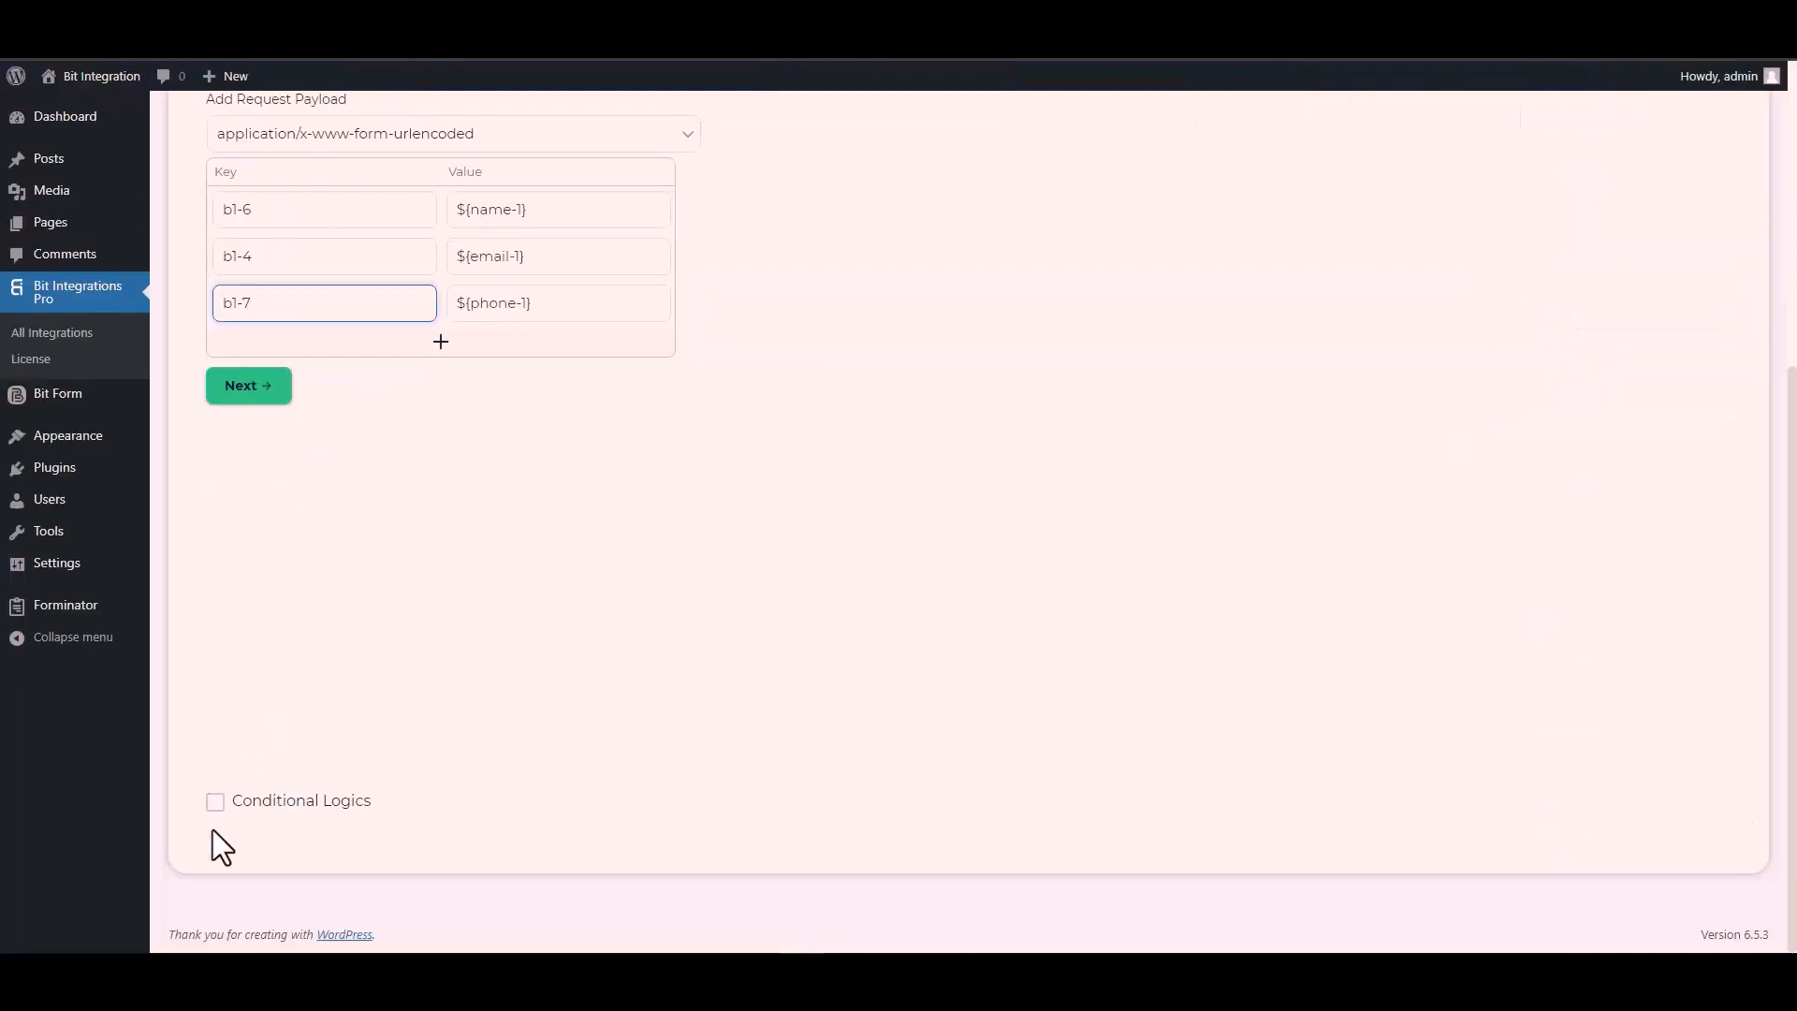
Step: Leave Conditional Logics off, go to the next step, and Finish & Save the CustomApi flow
click(214, 805)
scroll(358, 678, down, 2)
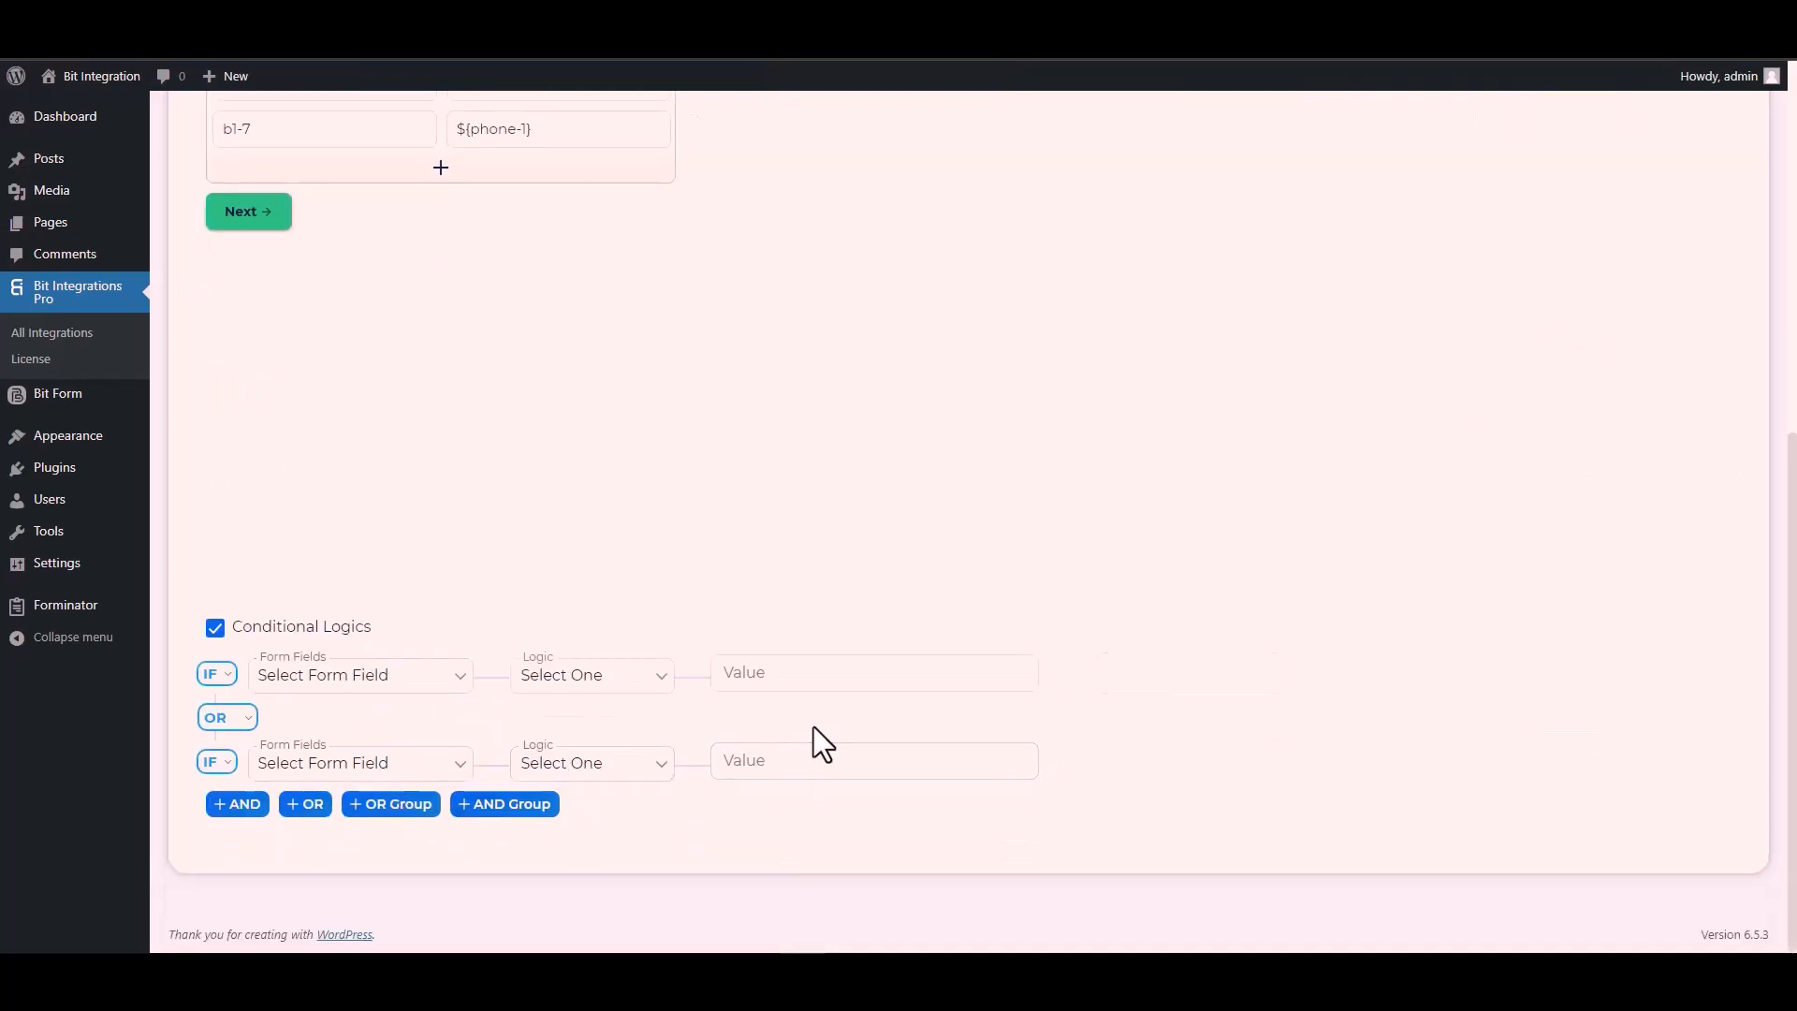
click(215, 629)
scroll(436, 631, up, 4)
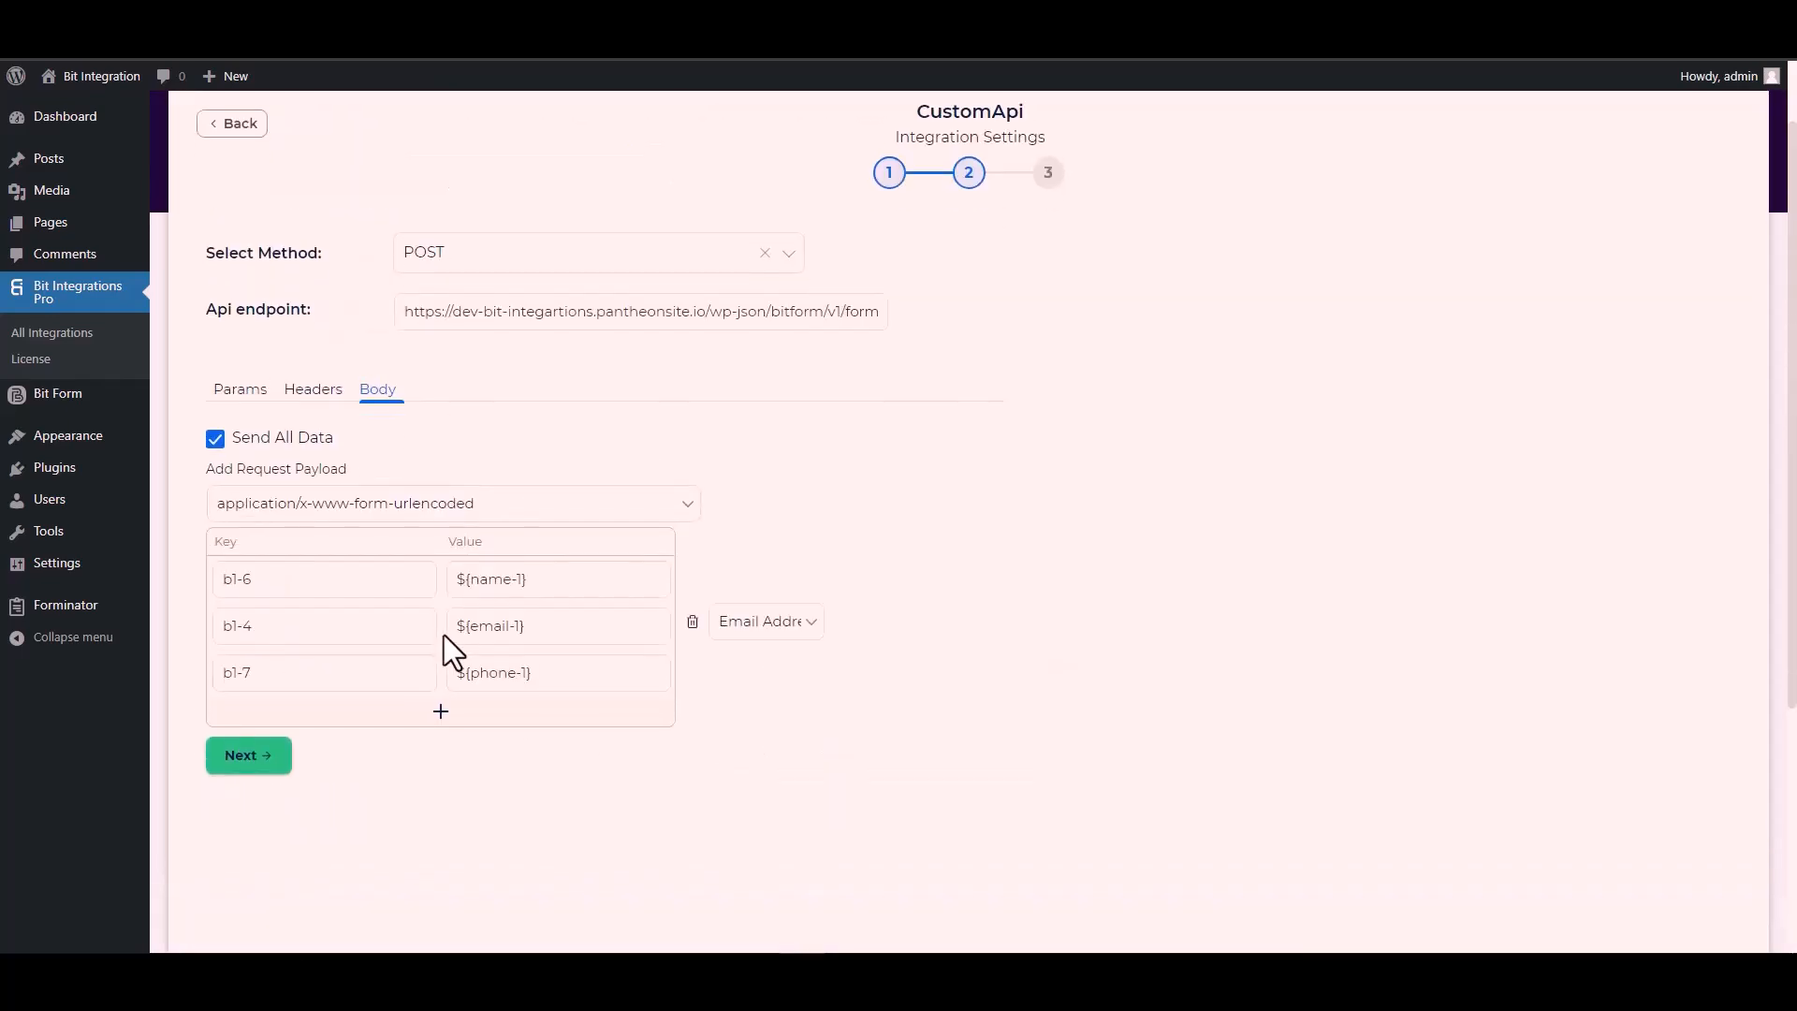
click(263, 766)
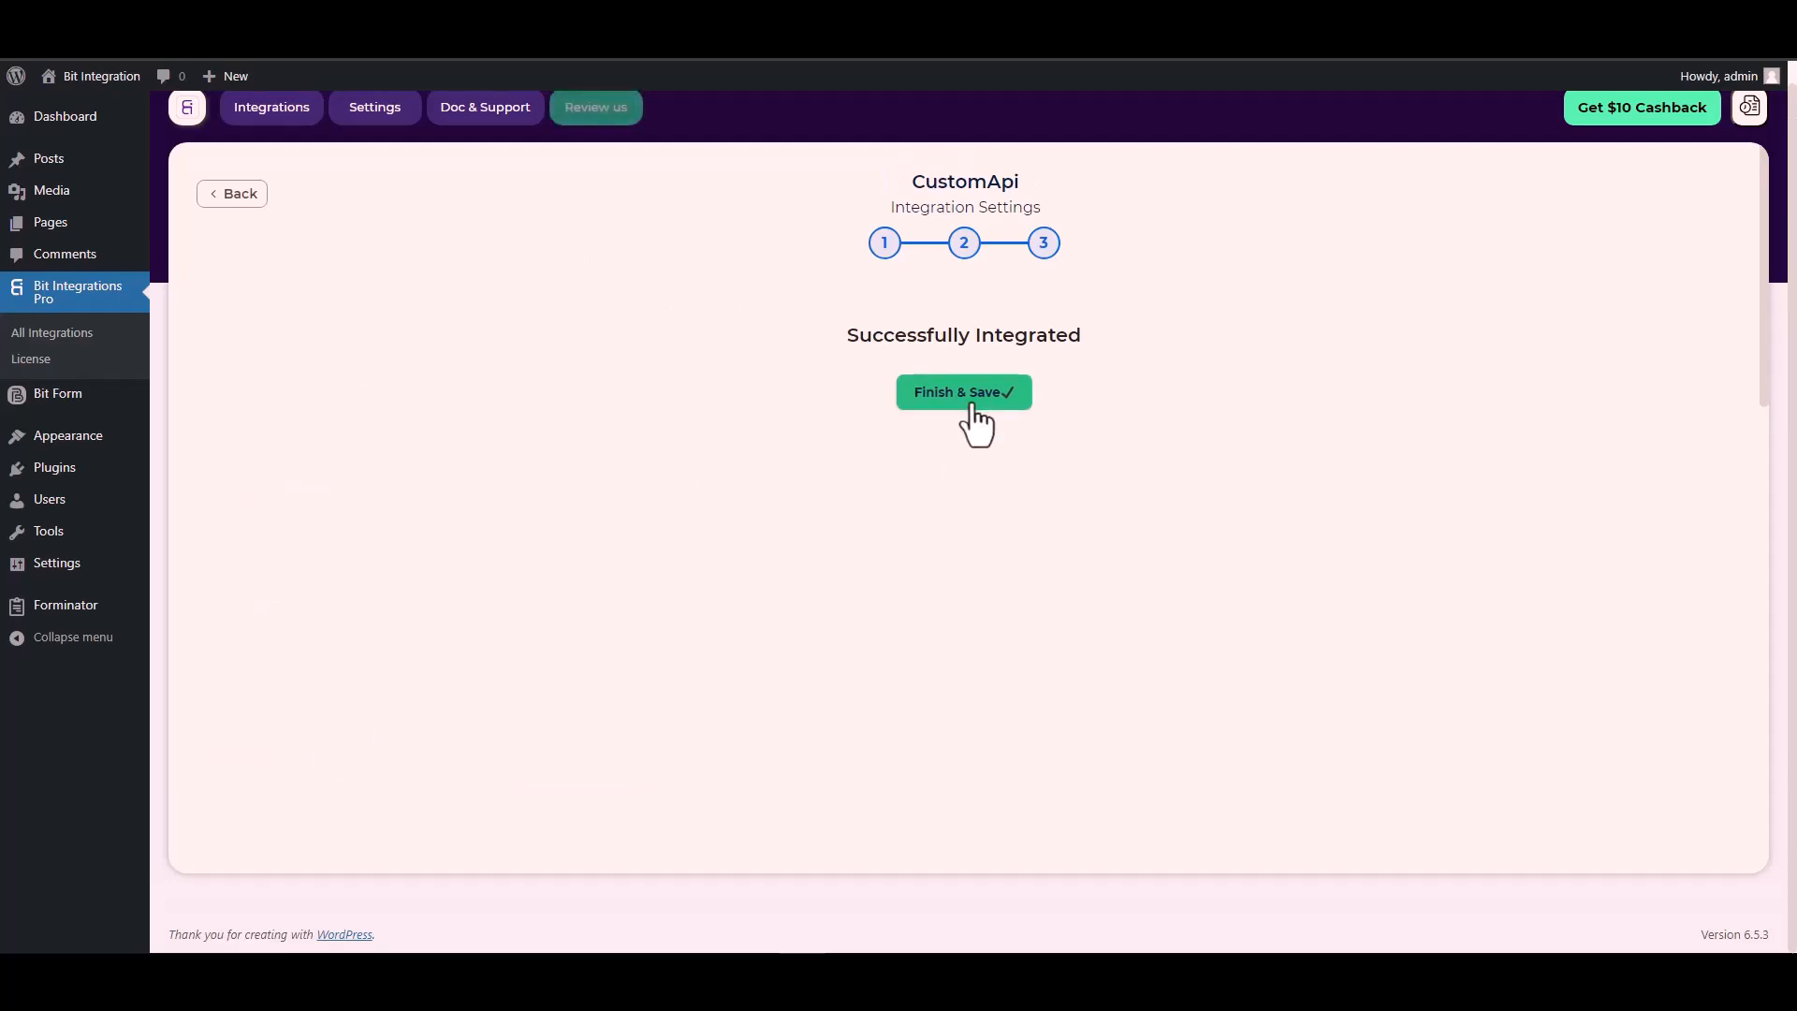
click(973, 408)
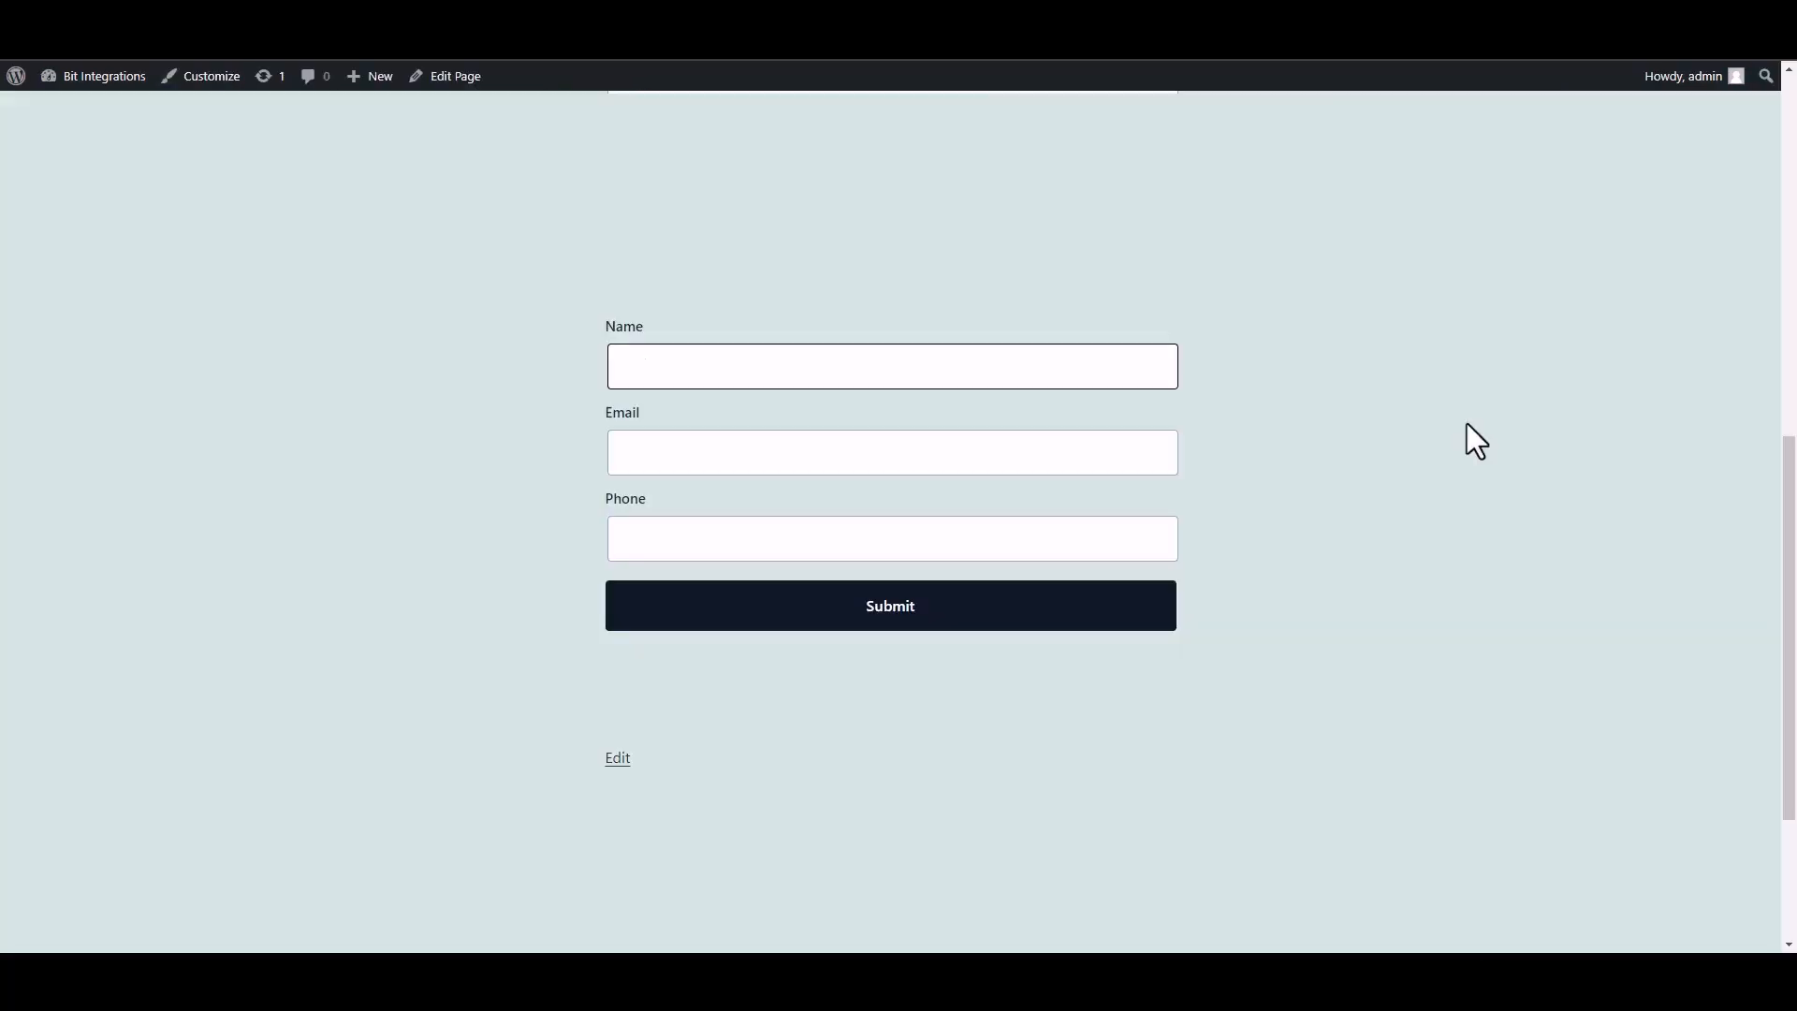
Step: Fill the contact form with name 'Bit Integrations', a support email address and phone 444555666
text(Bit INTEGRAT)
key(BackSpace)
key(BackSpace)
key(BackSpace)
key(BackSpace)
key(BackSpace)
key(BackSpace)
text(nter)
text(grat)
text(ions)
click(1041, 457)
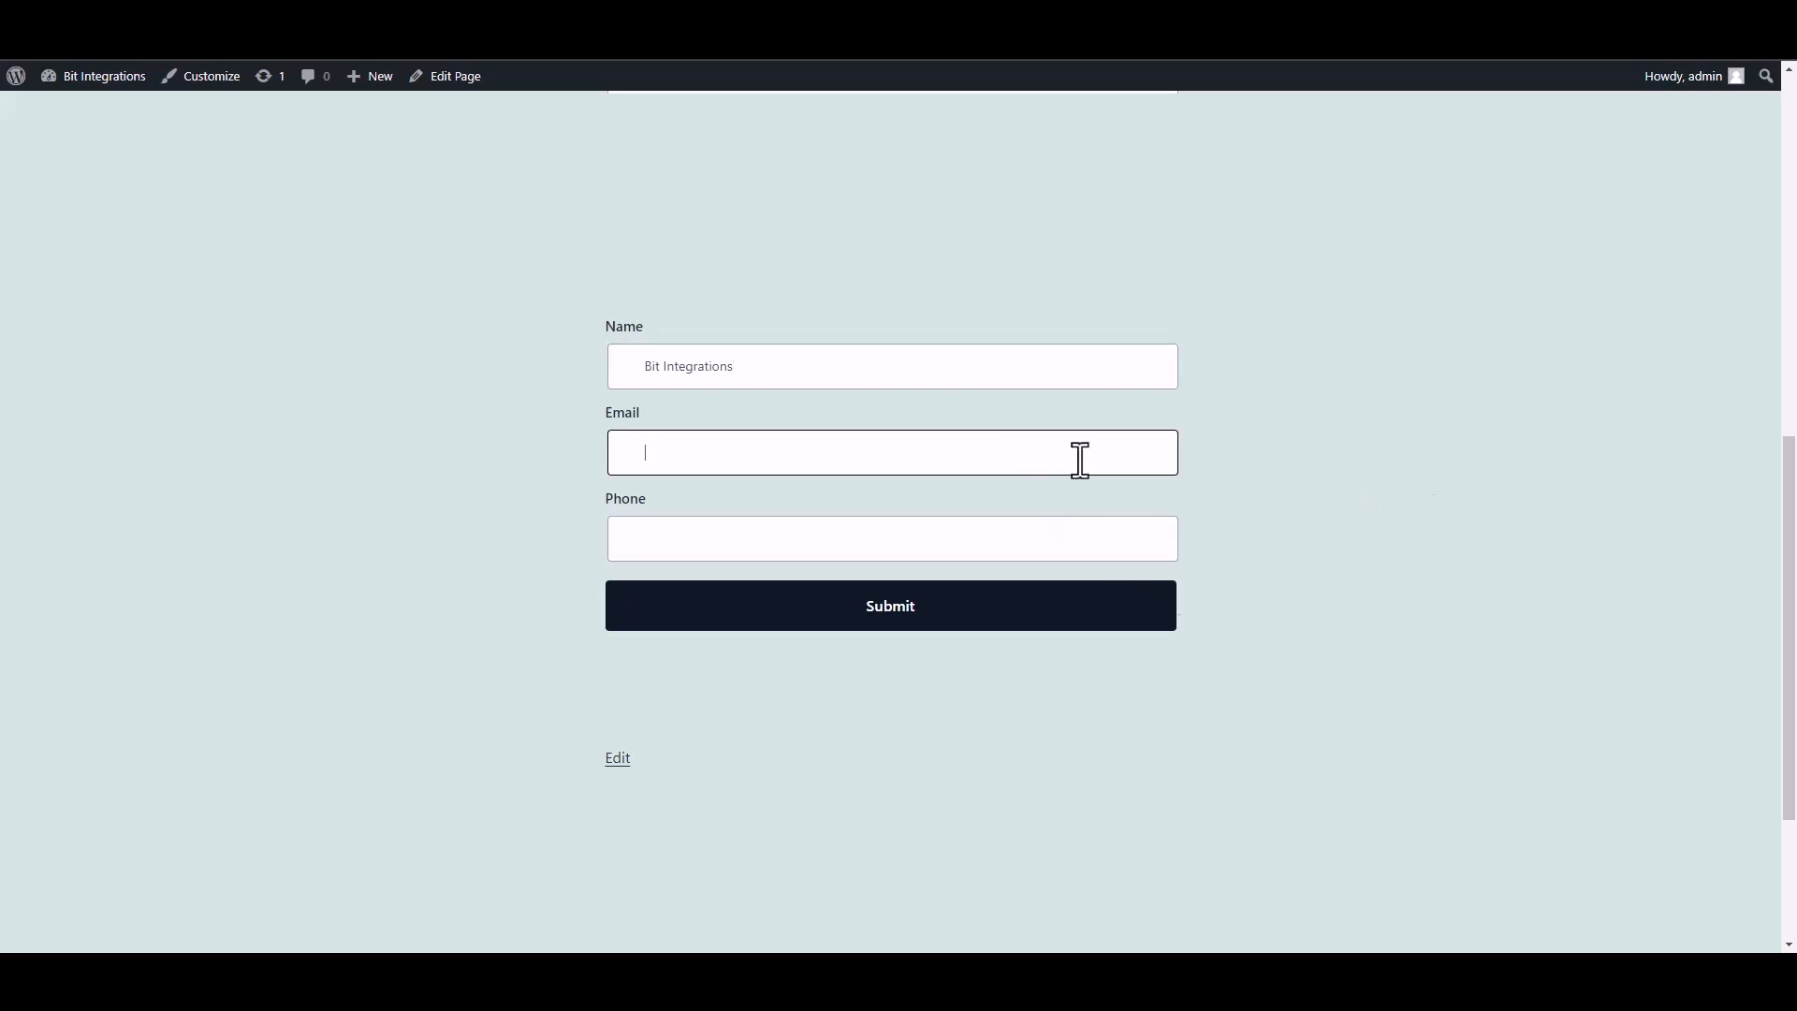
click(1115, 548)
text(444555666)
Step: Submit the contact form and check the success confirmation message
click(1137, 615)
triple_click(690, 678)
click(1283, 710)
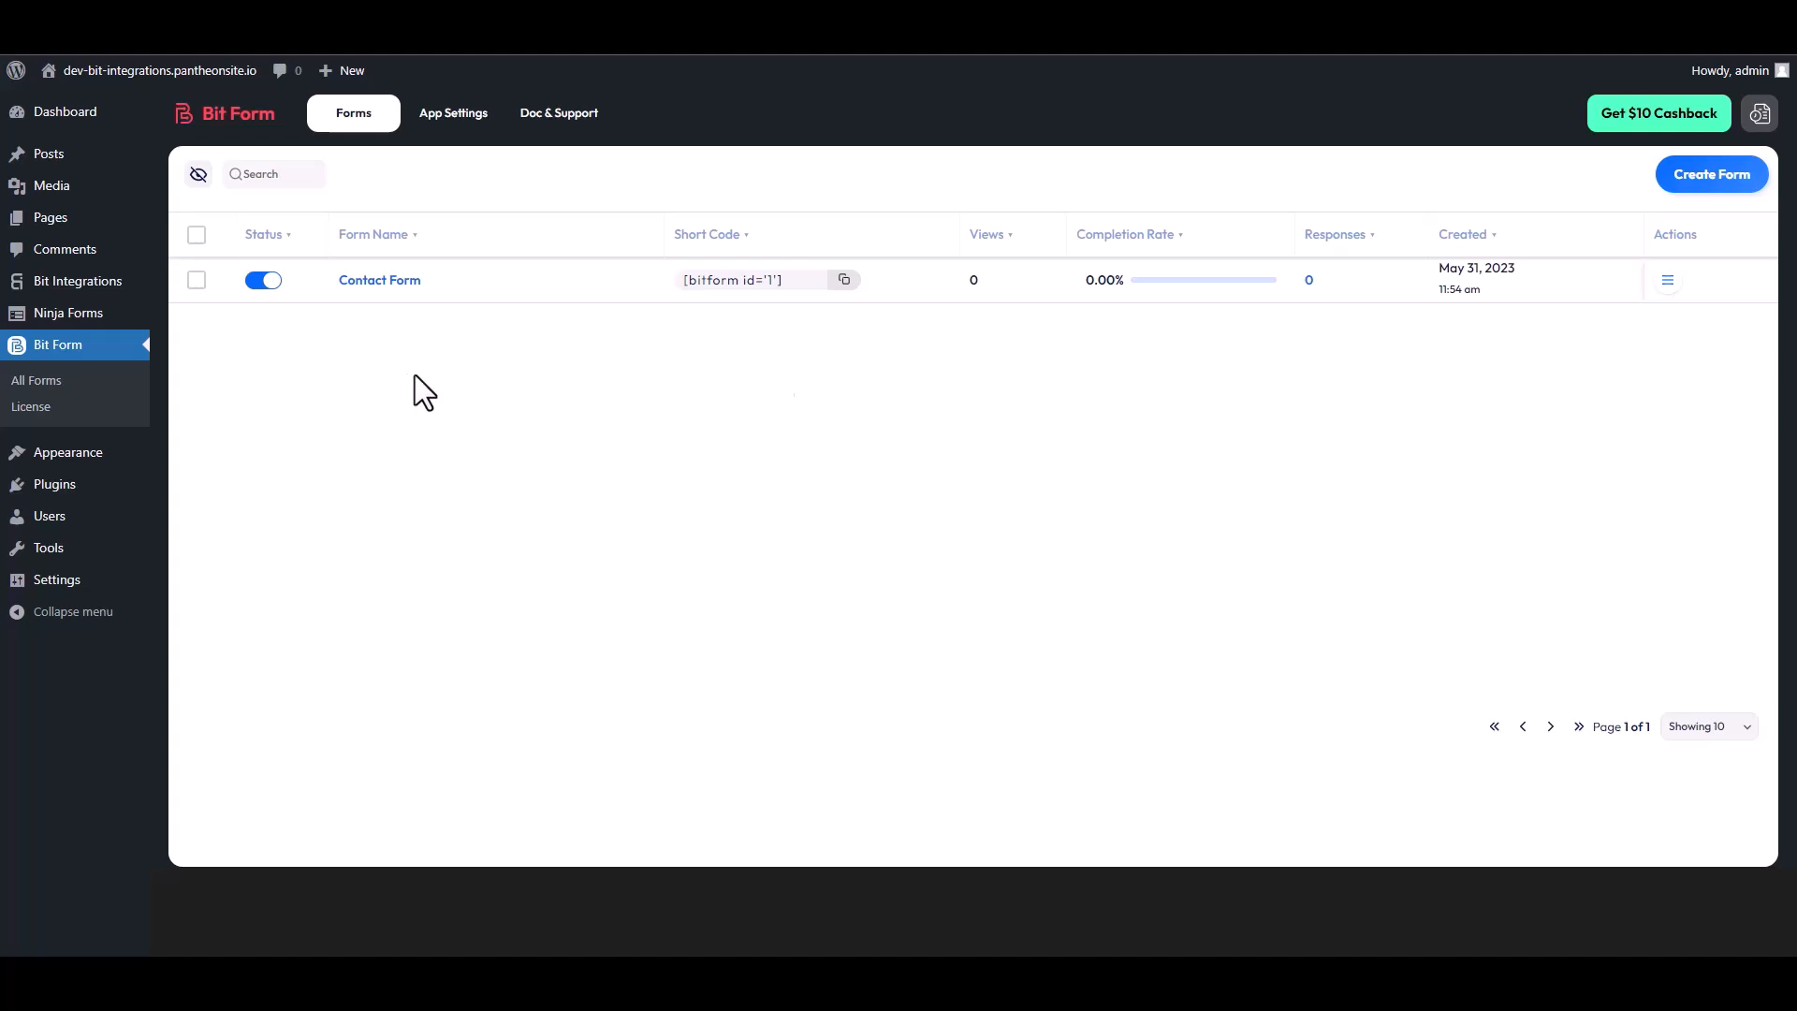
Step: Choose Responses from the Contact Form row's Actions menu in All Forms
click(1668, 284)
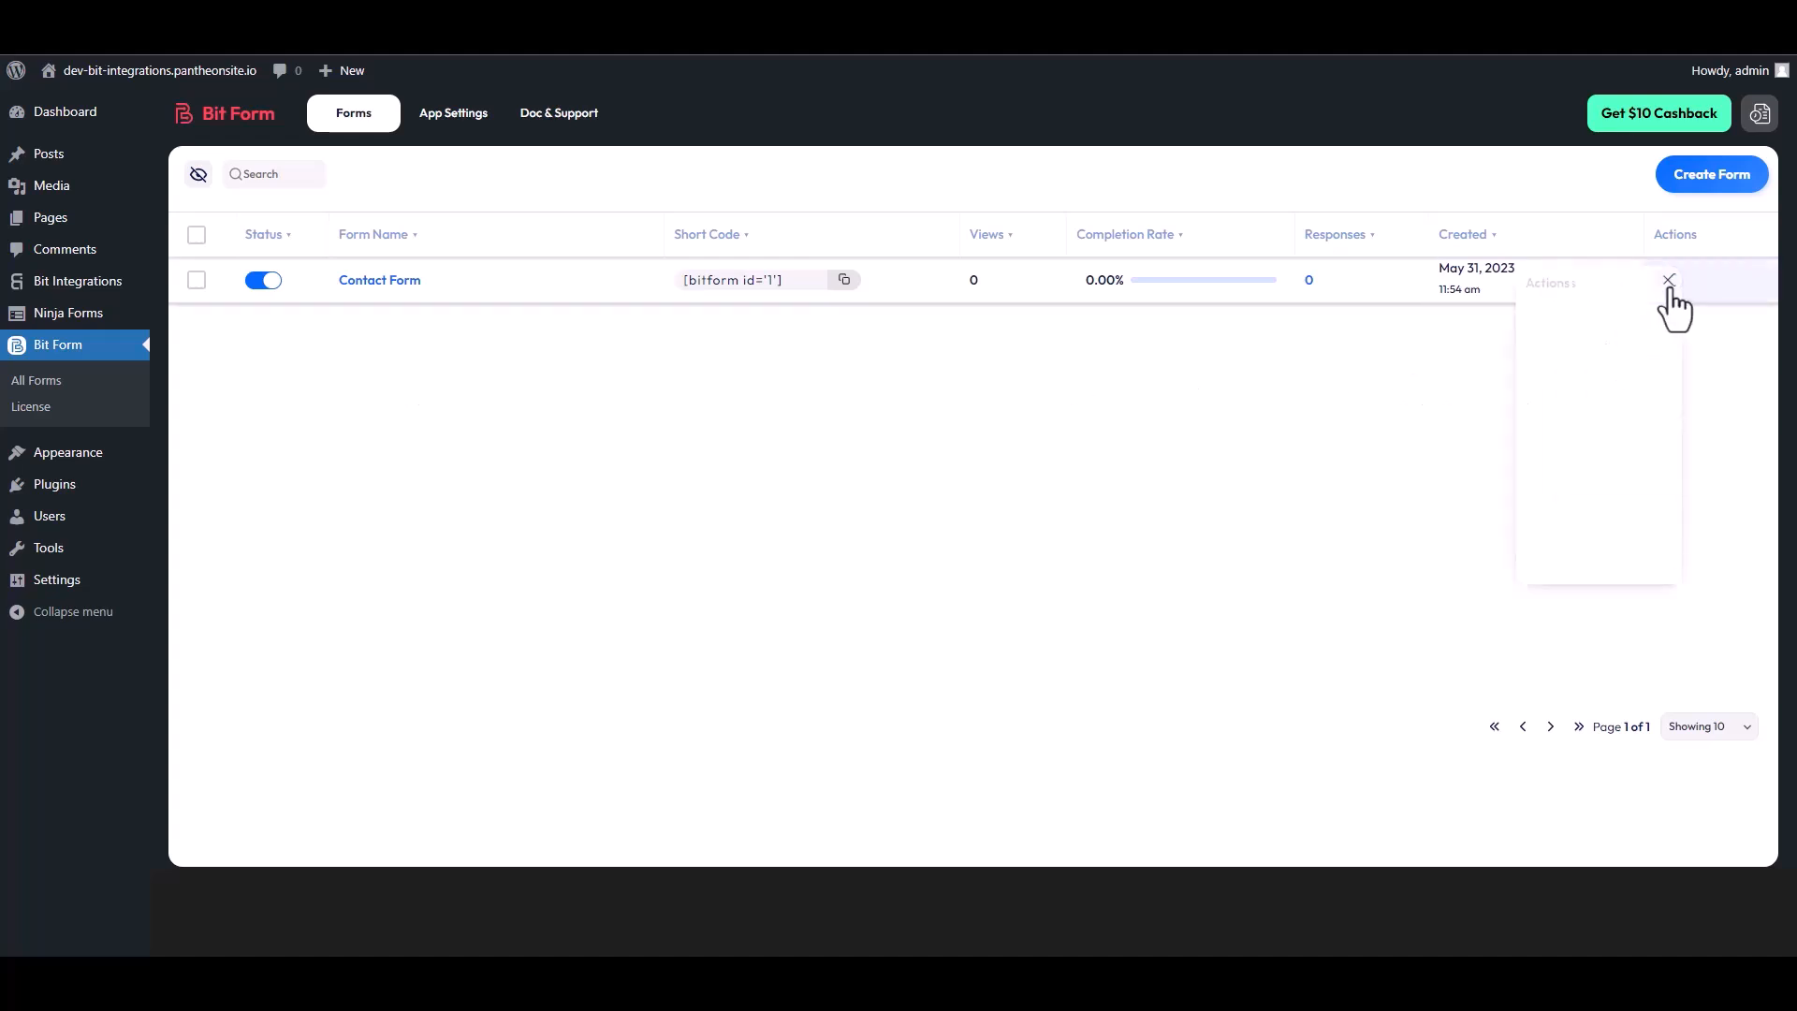
click(1597, 344)
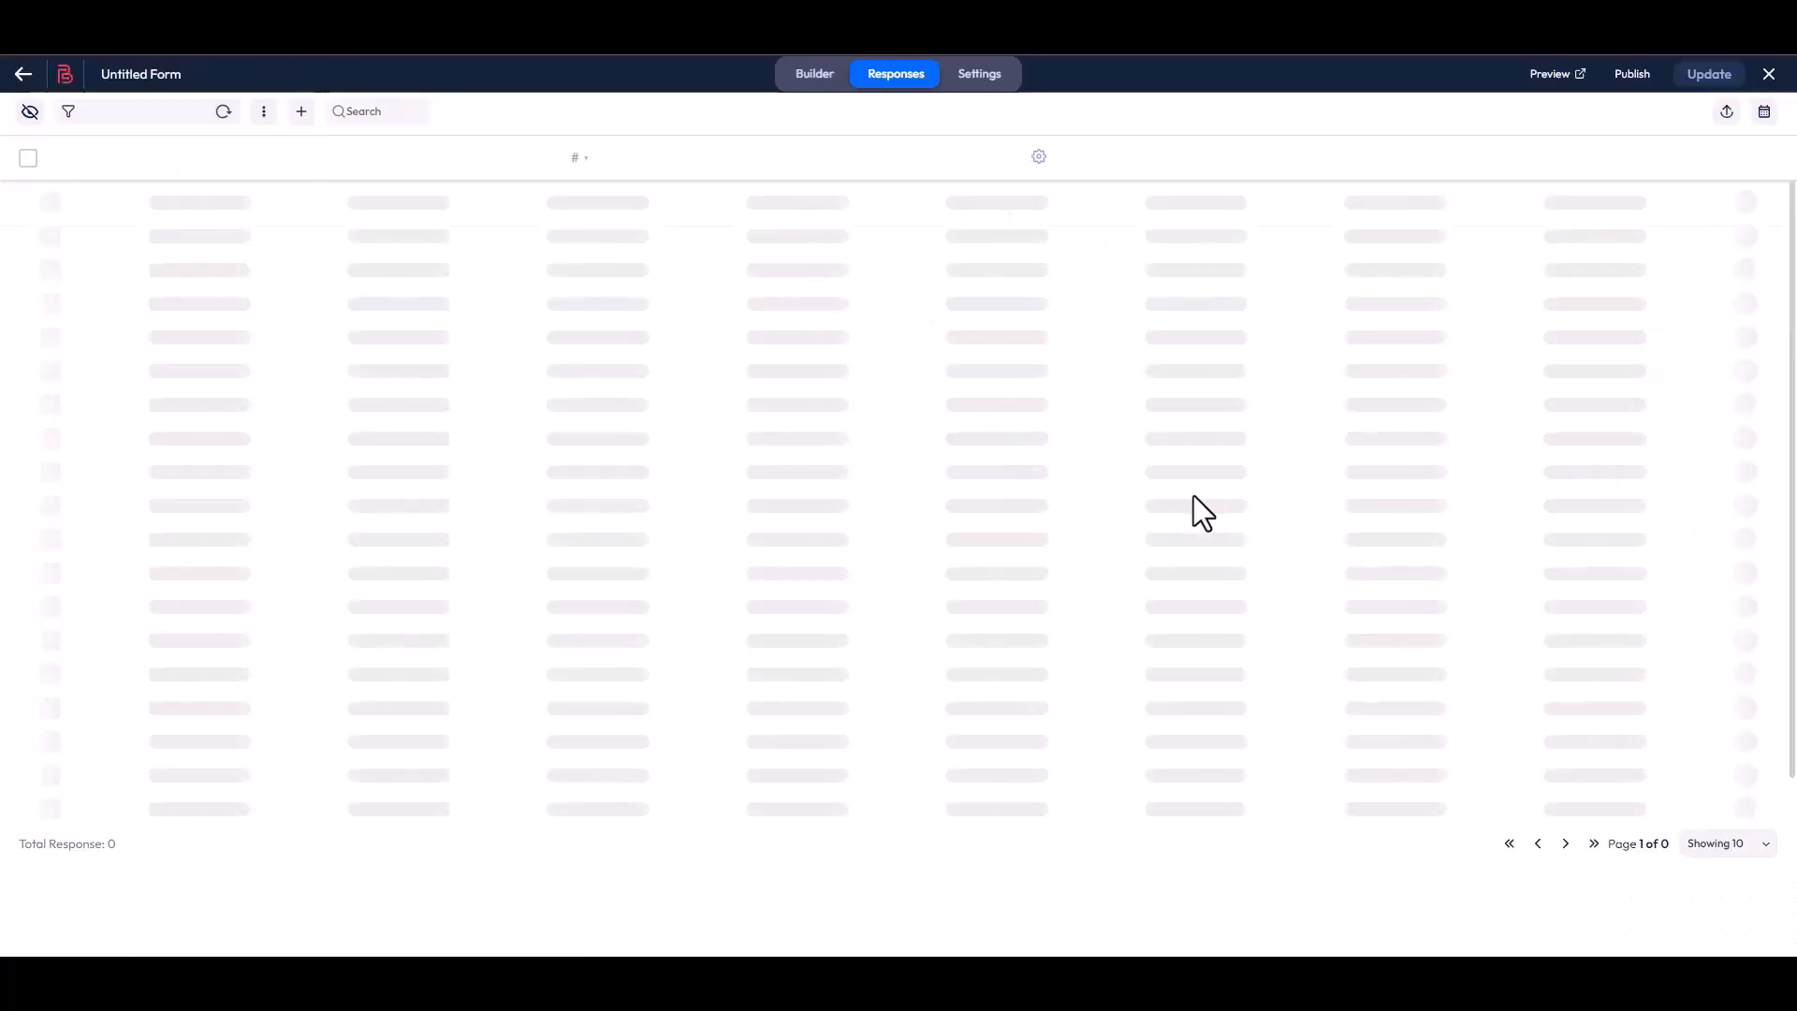